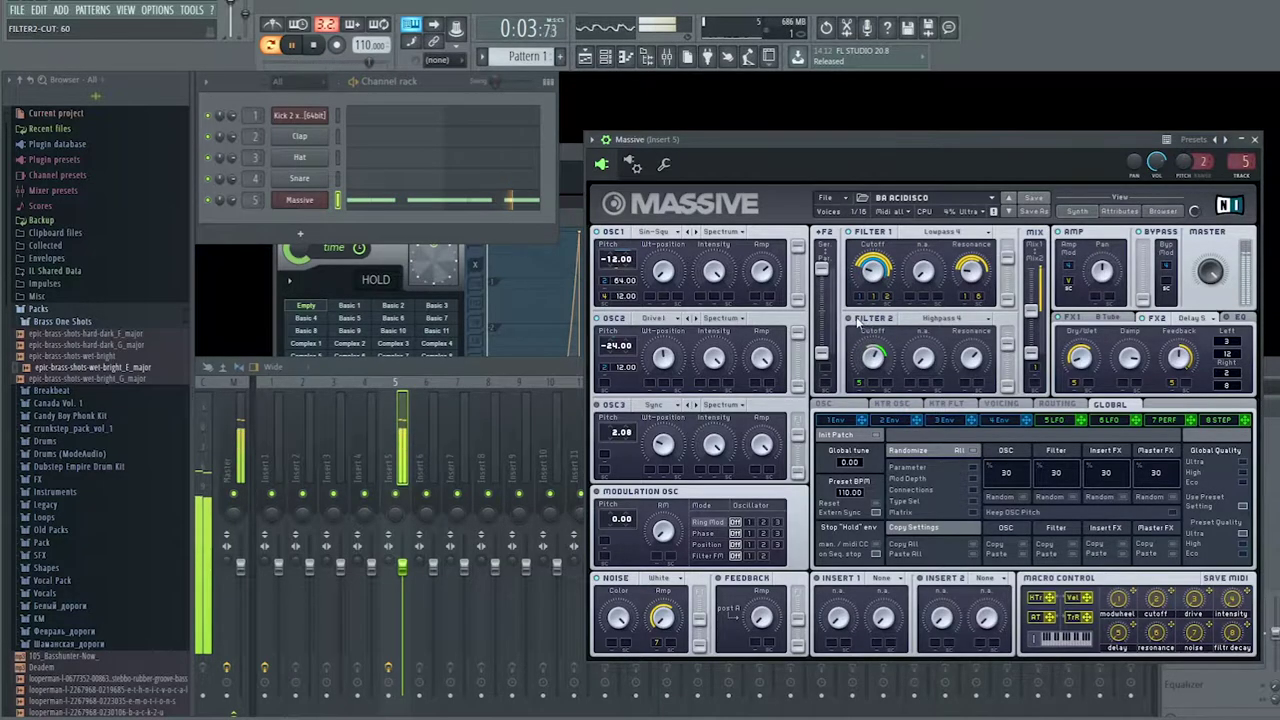
Turn down the Filter 2 cutoff of the Massive bass patch and stop playback.
drag(865, 372, 878, 425)
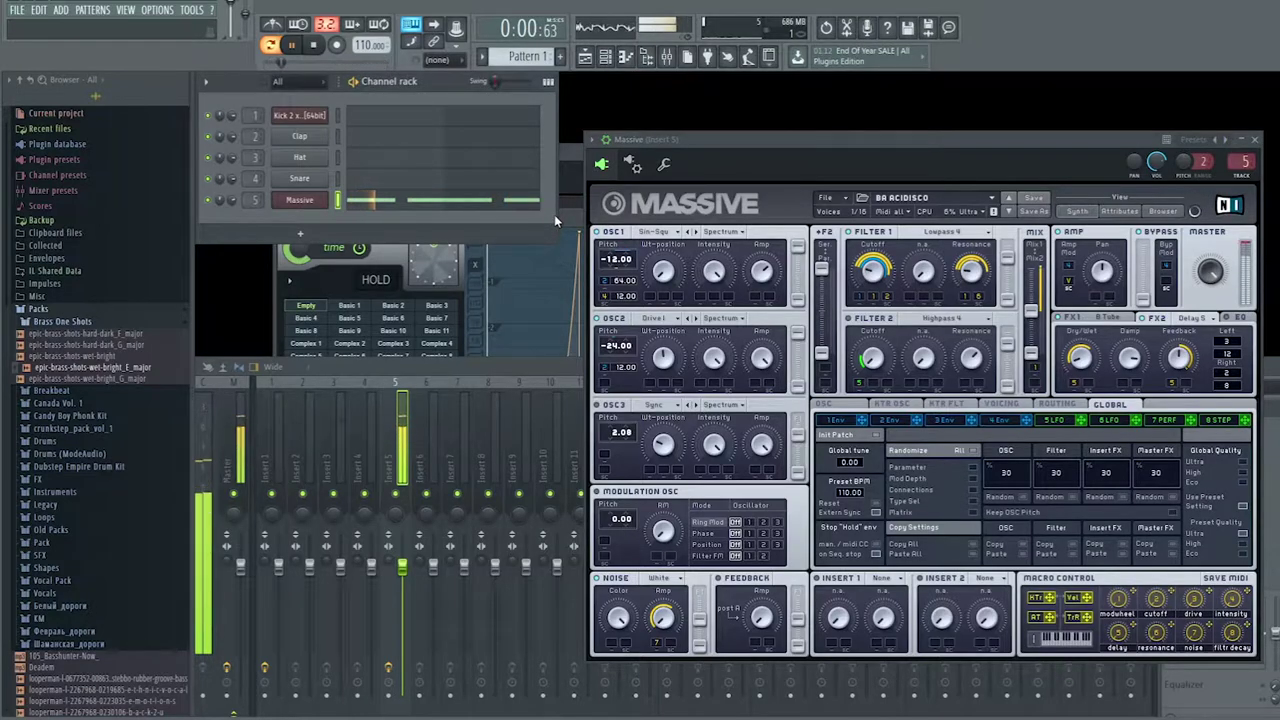
key(space)
Clone the Massive channel and load the sq_Acid_Jank preset in the copy.
right_click(301, 207)
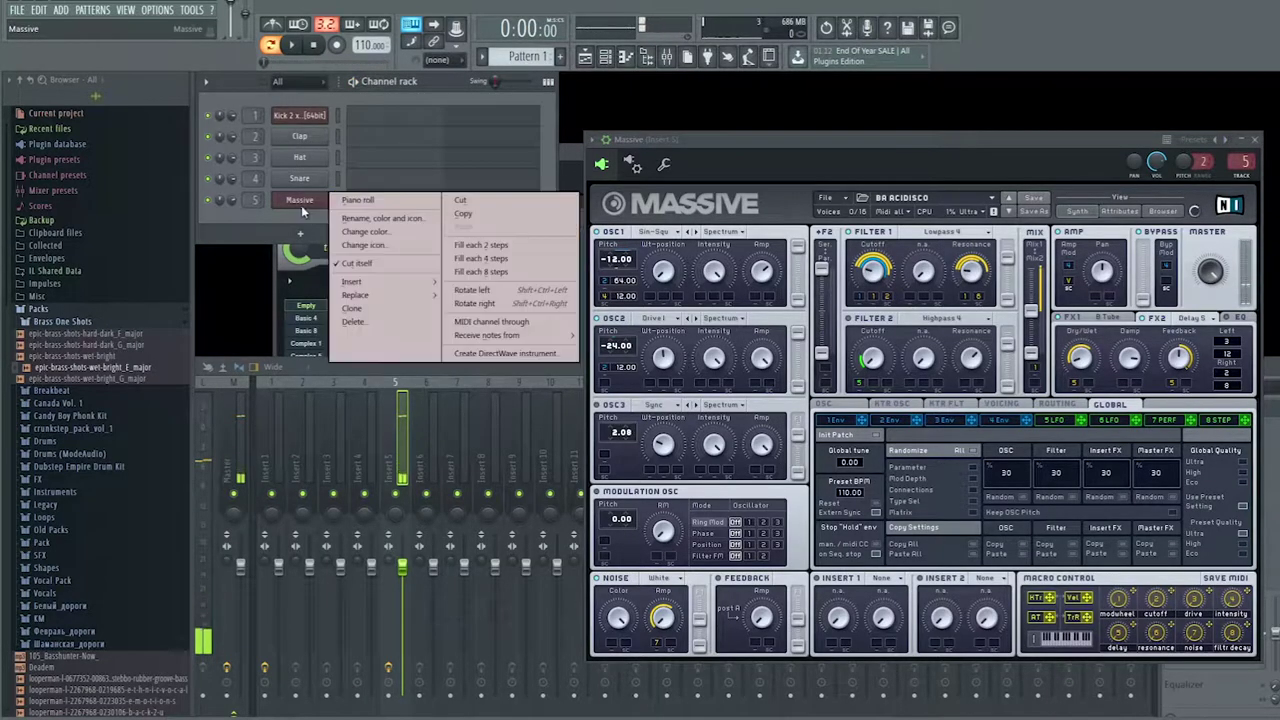
click(350, 308)
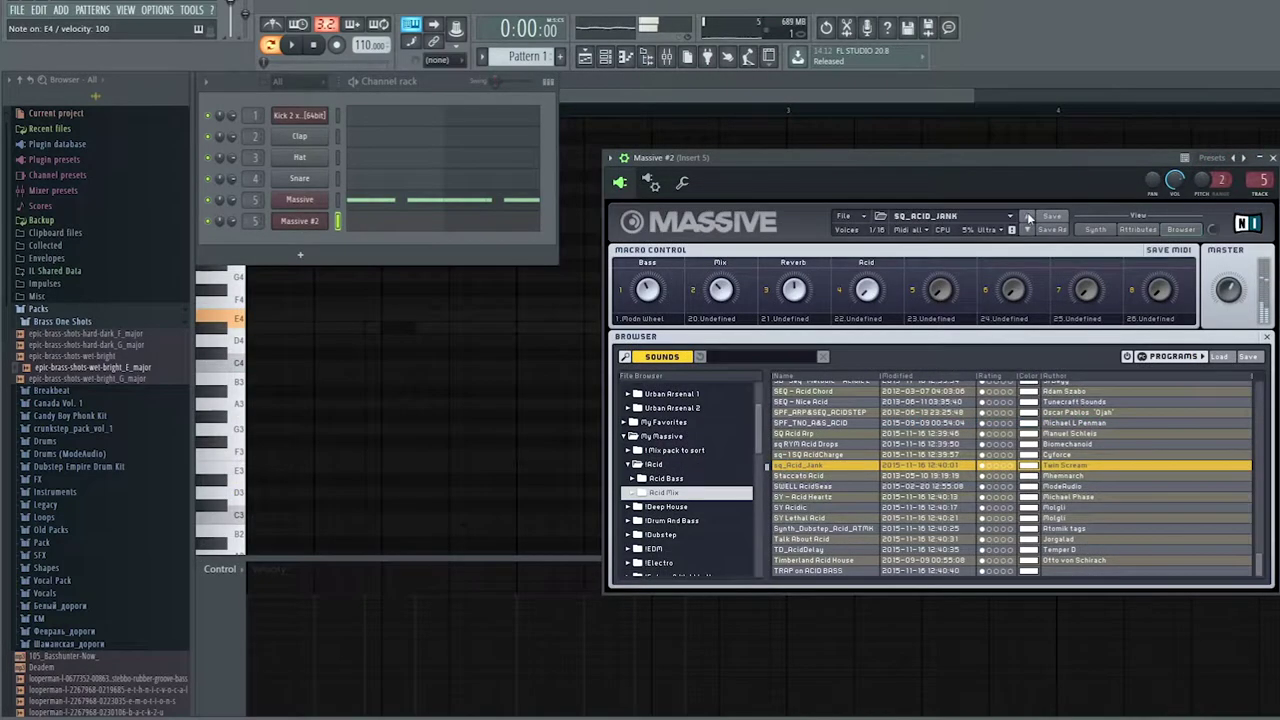
click(369, 226)
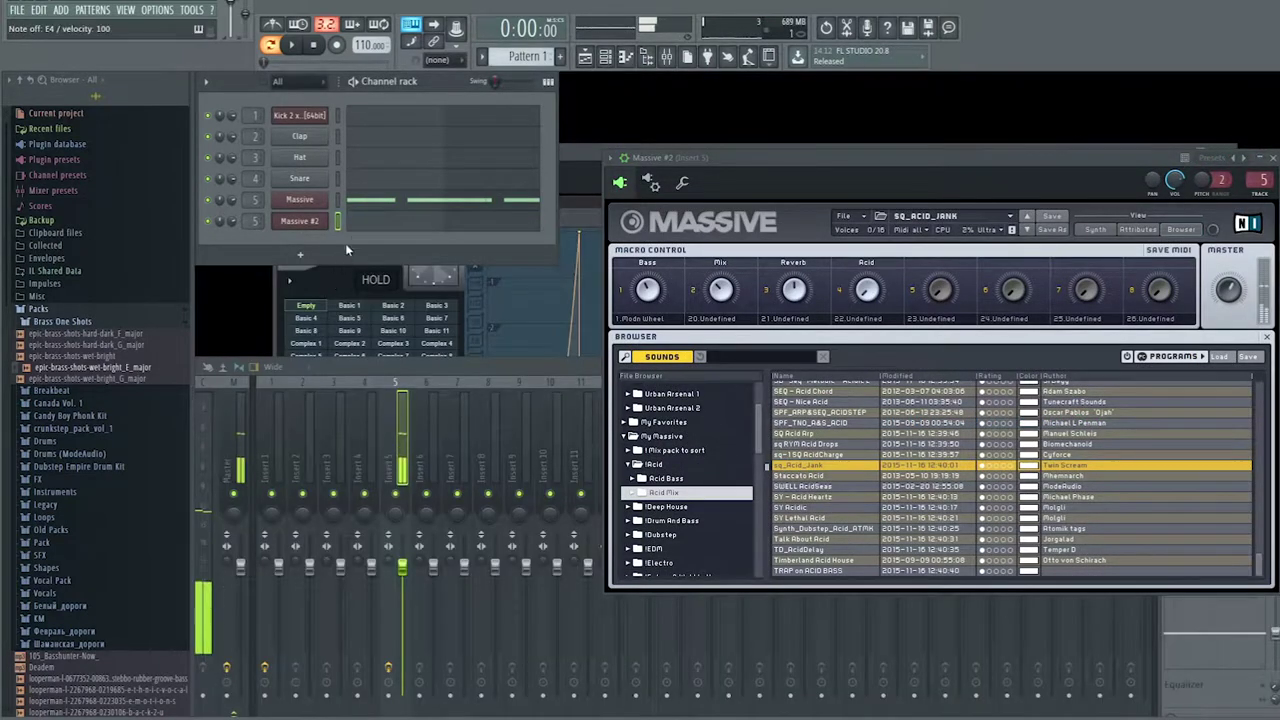
Write a two-bar line on Massive #2: D#5 for three beats, E5 for one, D#5 for two and B4 for two.
click(364, 222)
click(268, 336)
drag(343, 328, 737, 328)
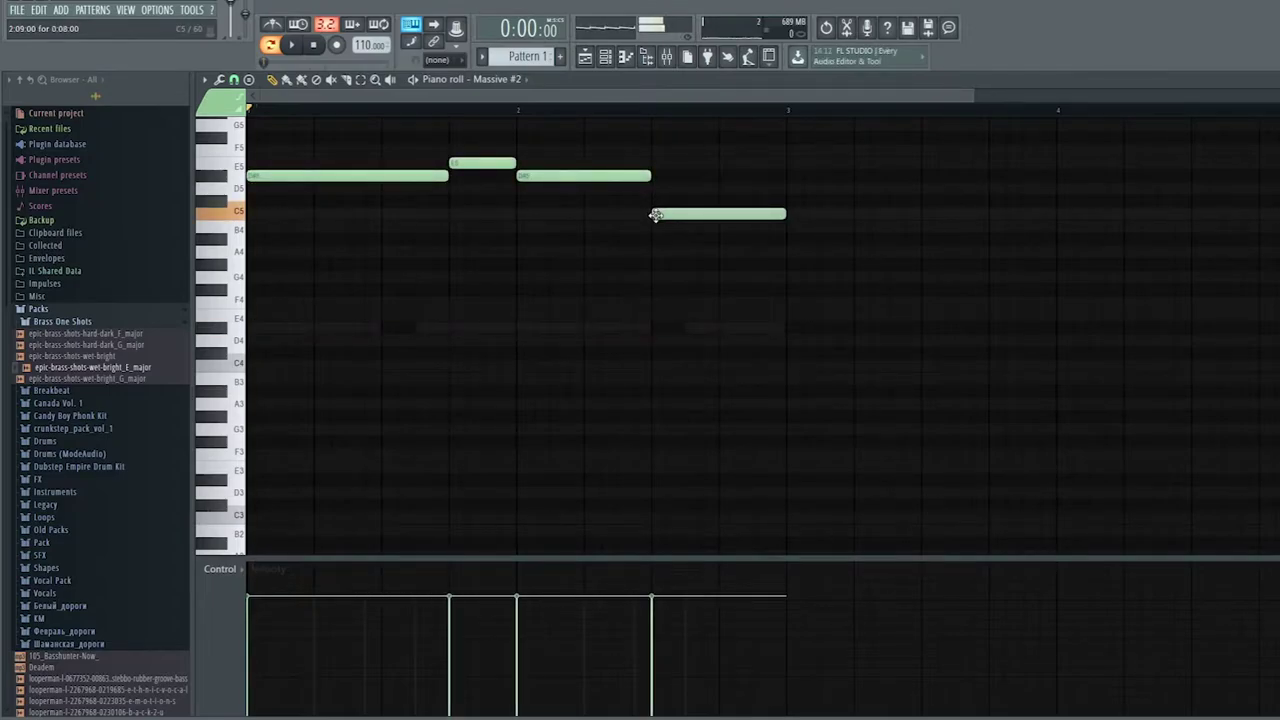
click(656, 228)
key(space)
scroll(544, 340, up, 2)
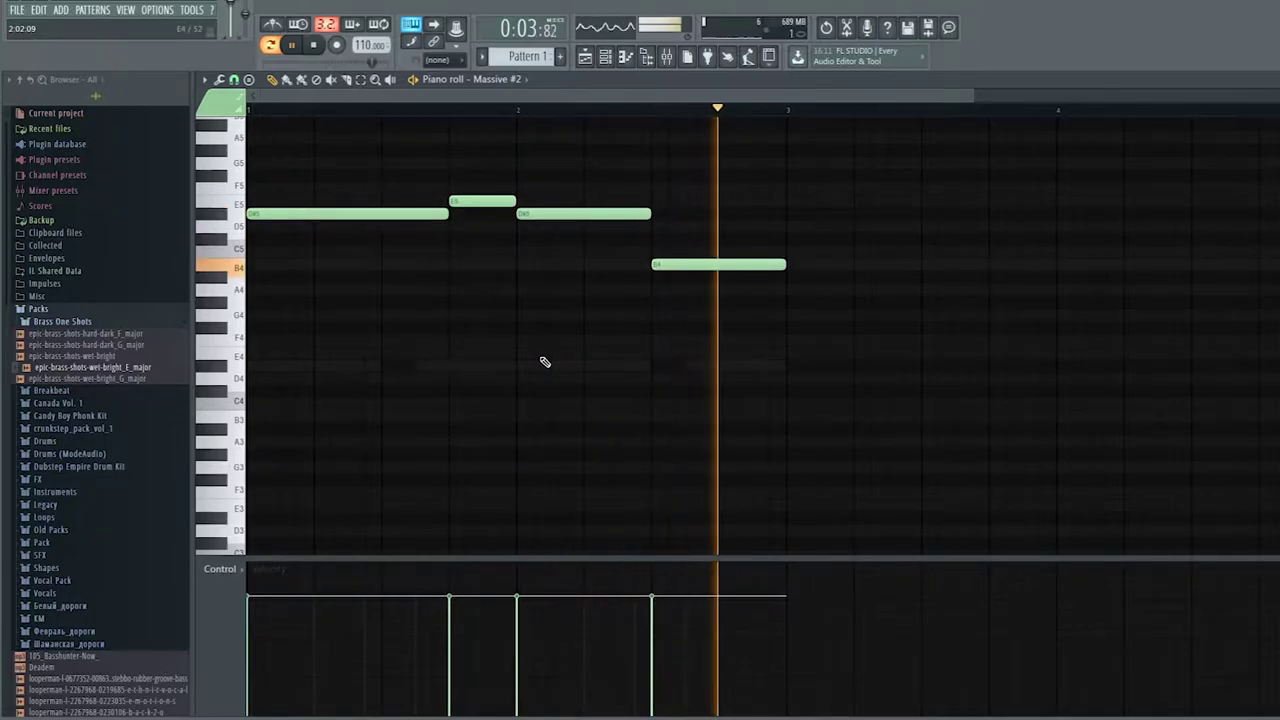
click(1272, 79)
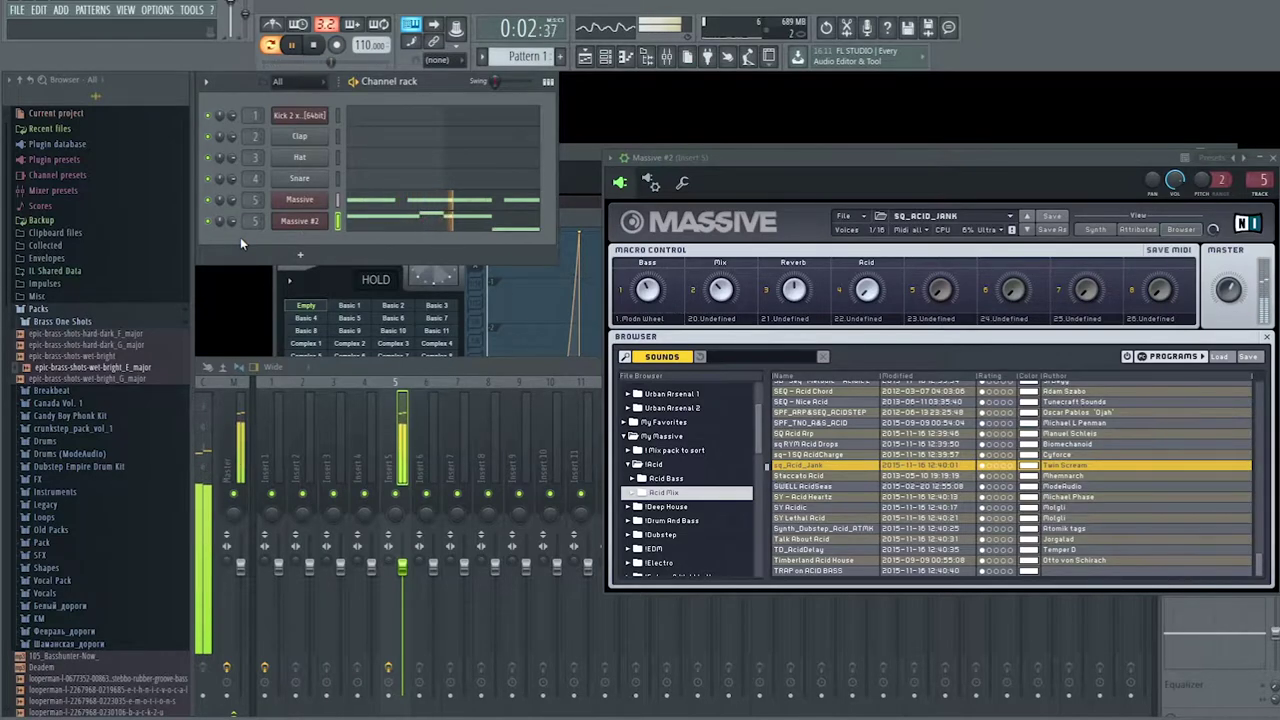
Stop playback and clone the Massive #2 channel.
key(space)
right_click(284, 222)
click(349, 332)
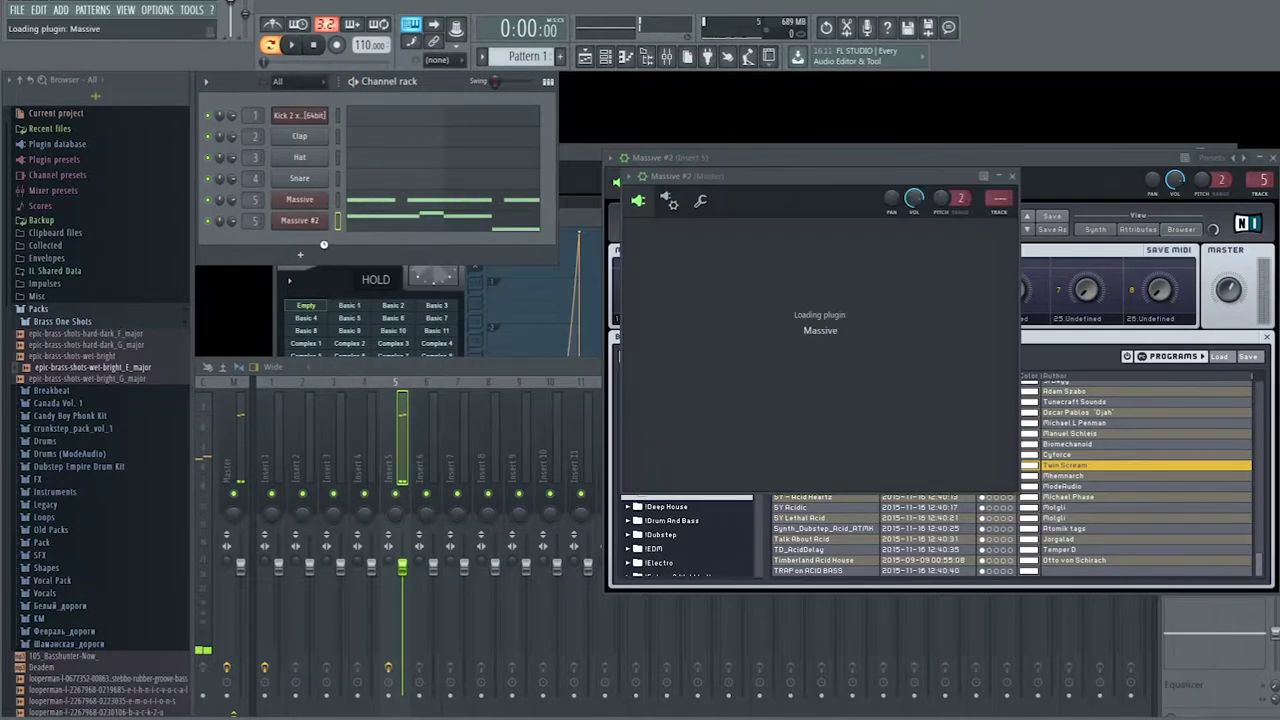
On Massive #3, place an eight-step D#5 at the start of bar 1 and a D#4 from step 7 to the bar's end.
click(475, 250)
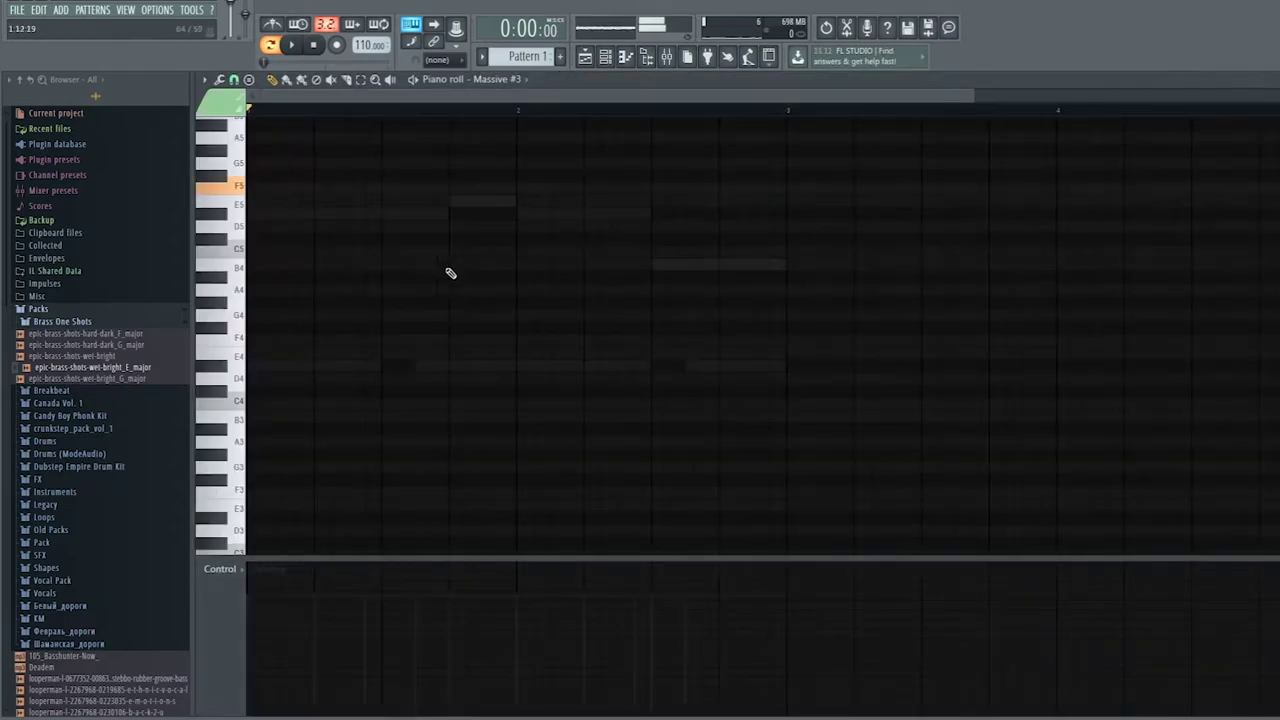
click(253, 215)
key(space)
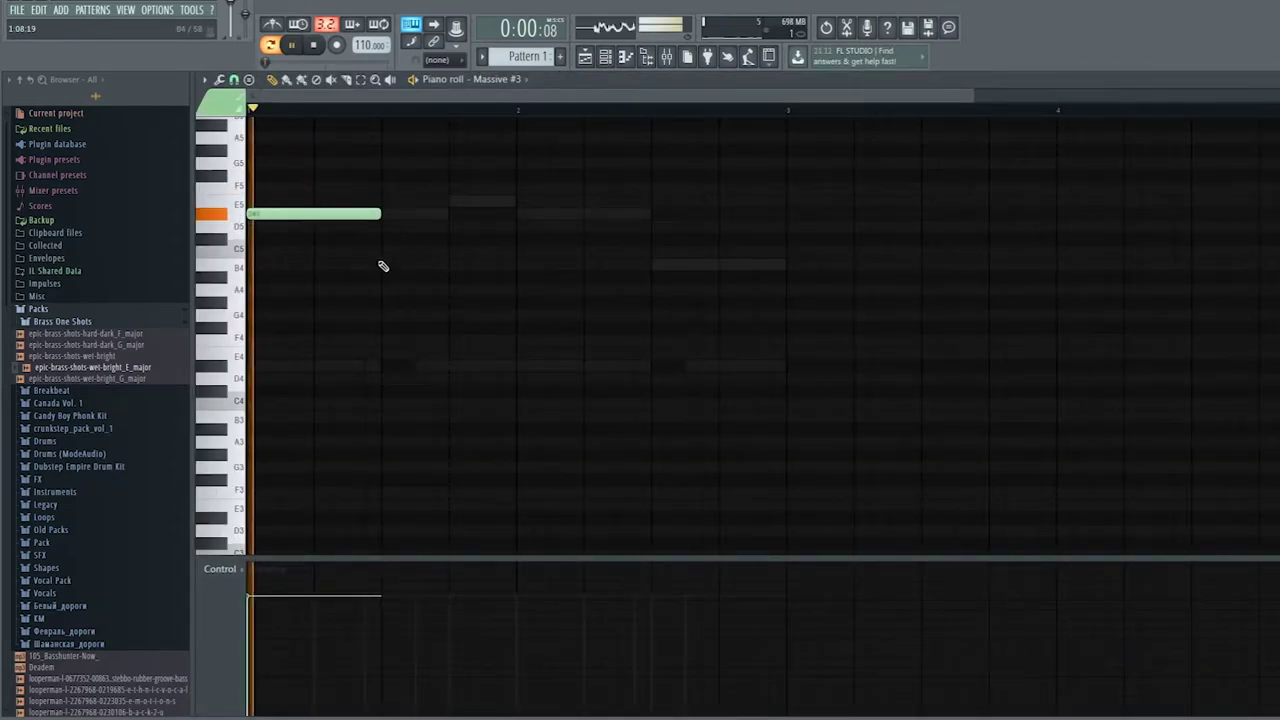
click(349, 365)
key(space)
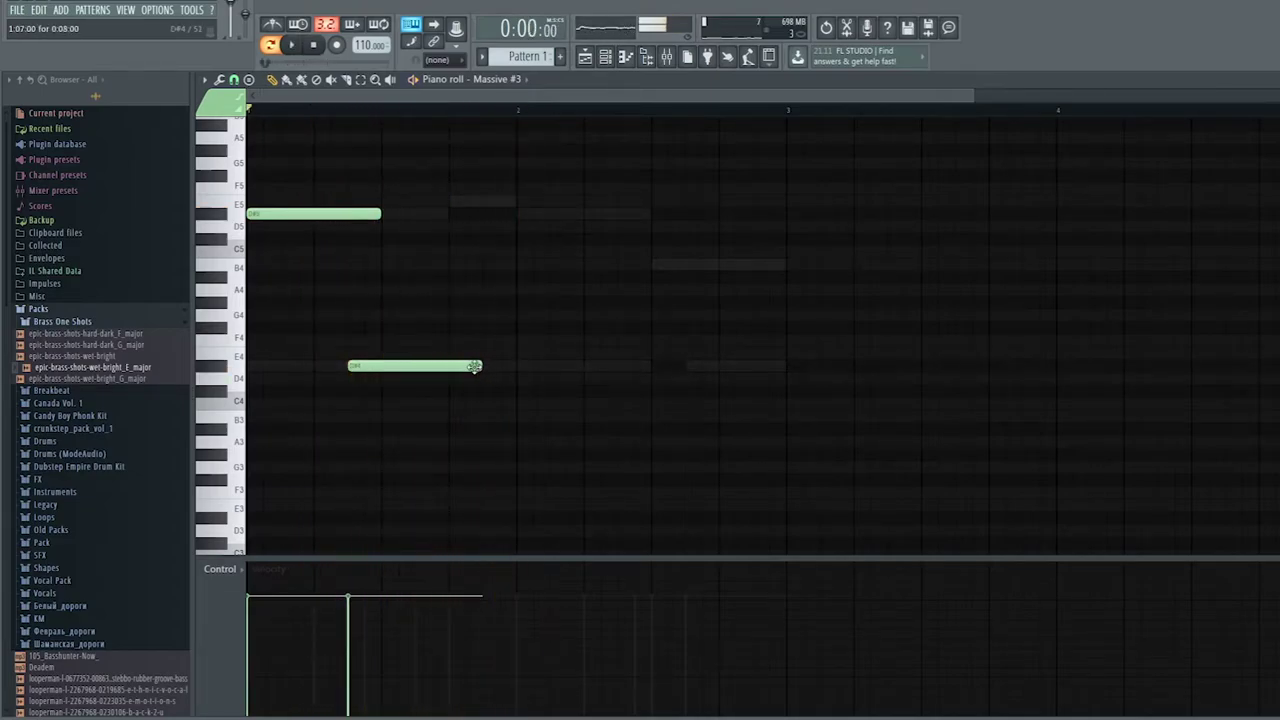
key(space)
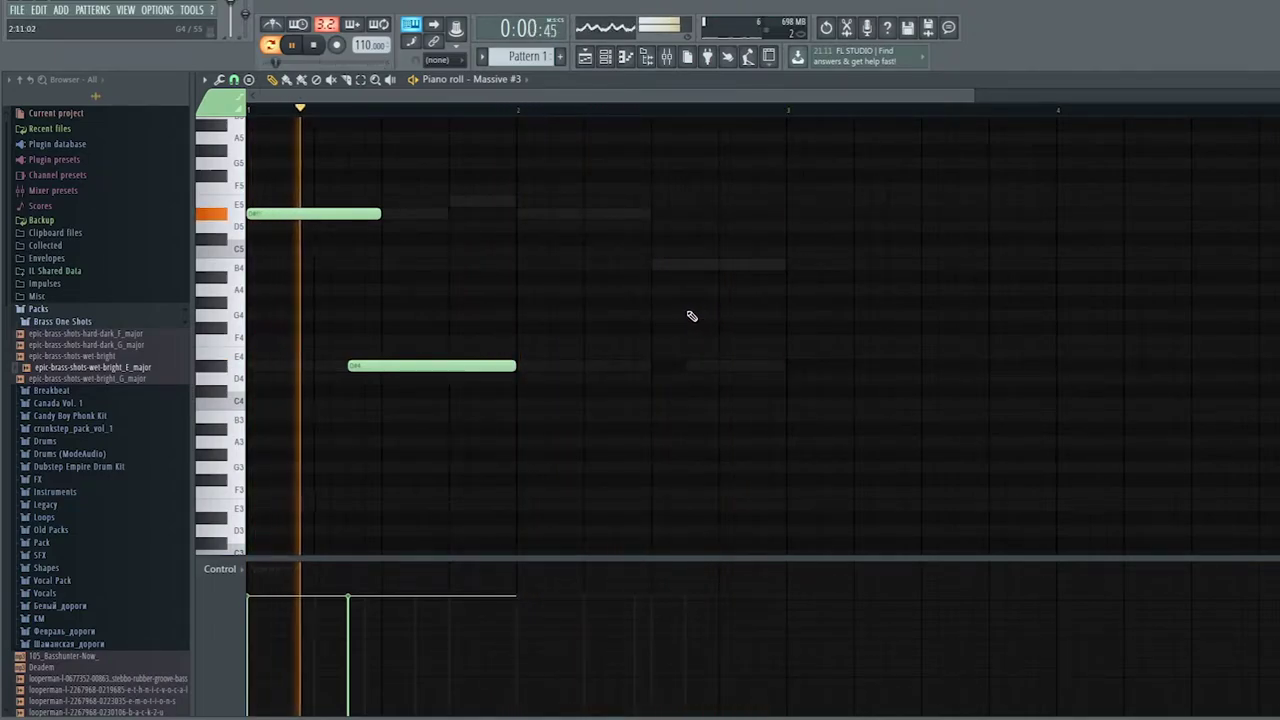
key(space)
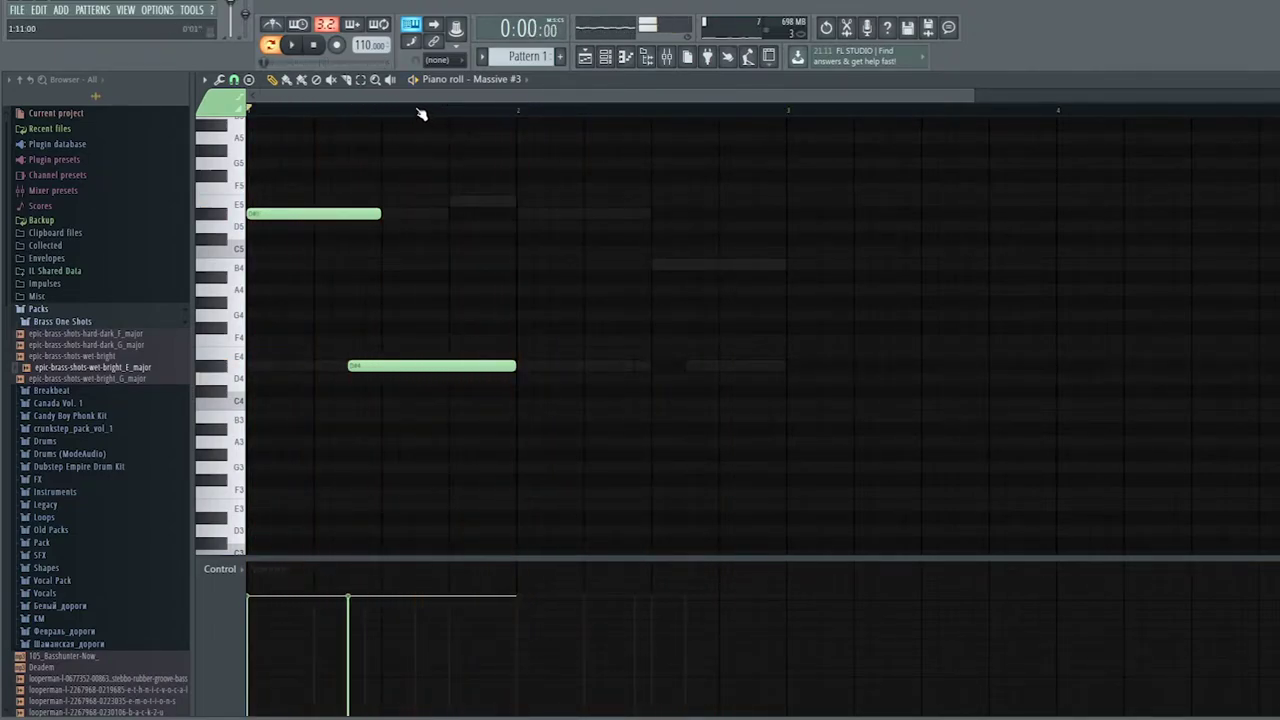
key(space)
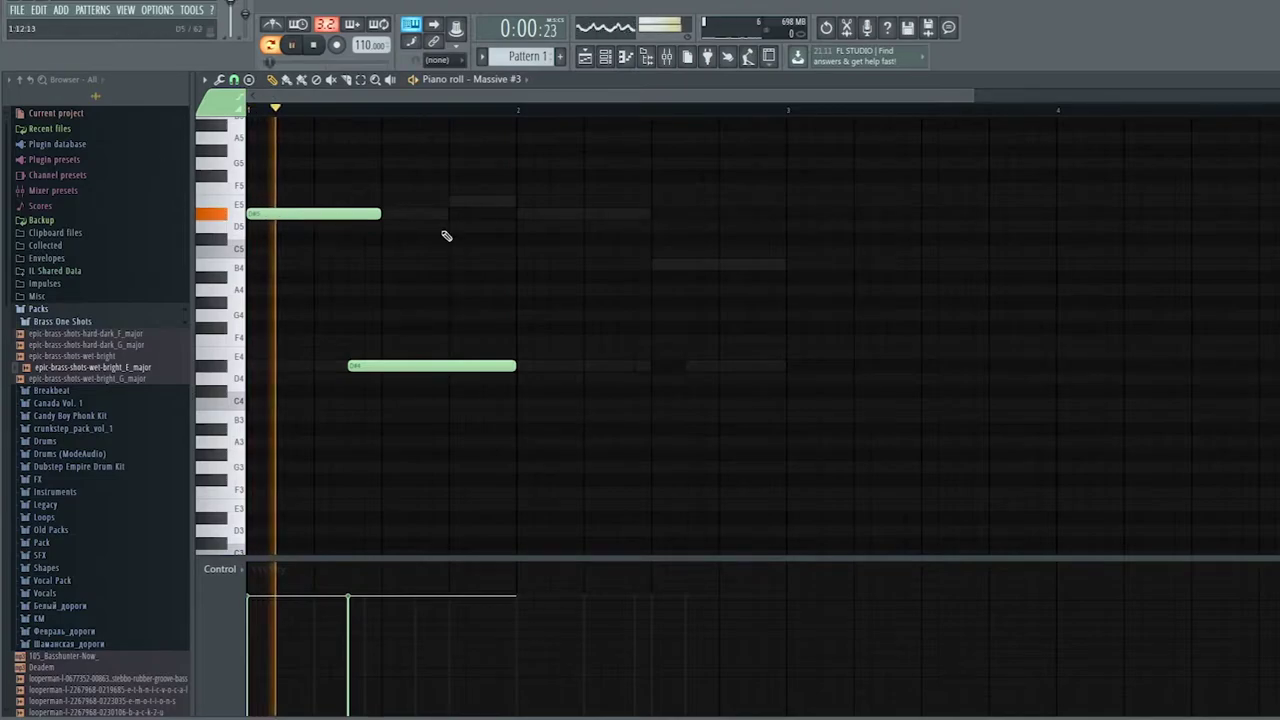
Add a four-step B4 note on the last beat of bar 2 in Massive #3 and play the pattern.
click(724, 216)
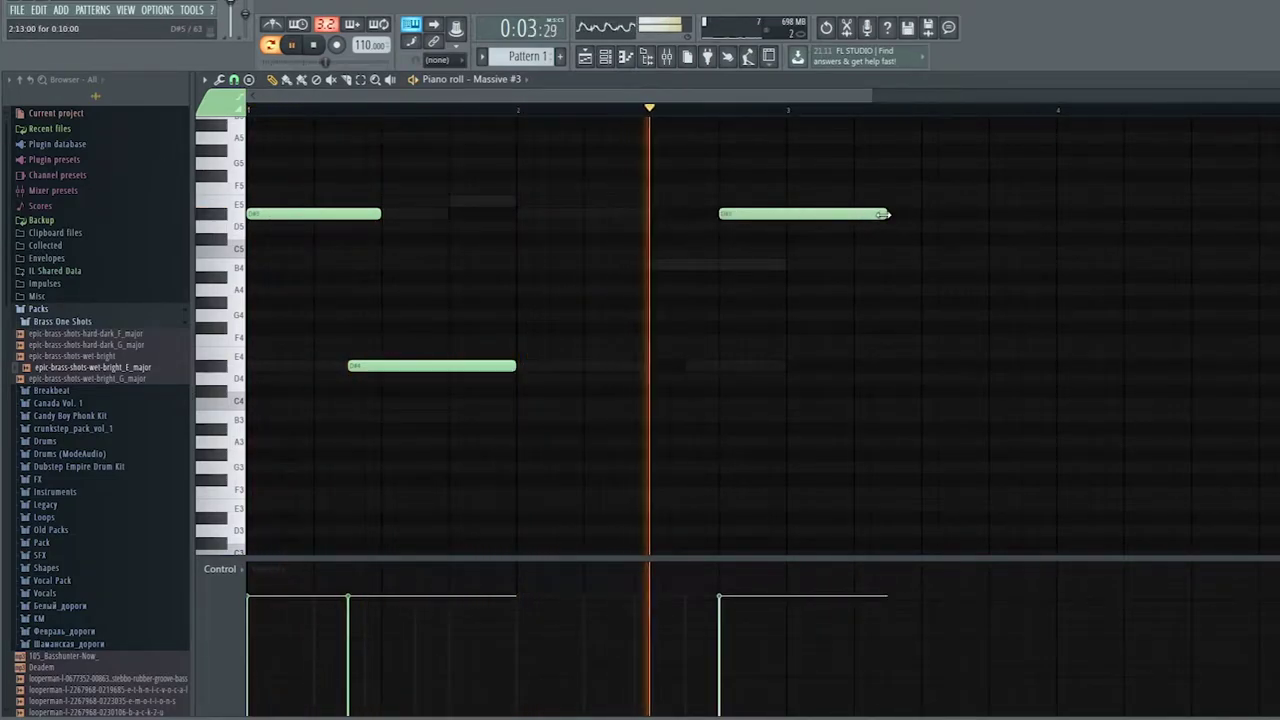
drag(885, 214, 777, 248)
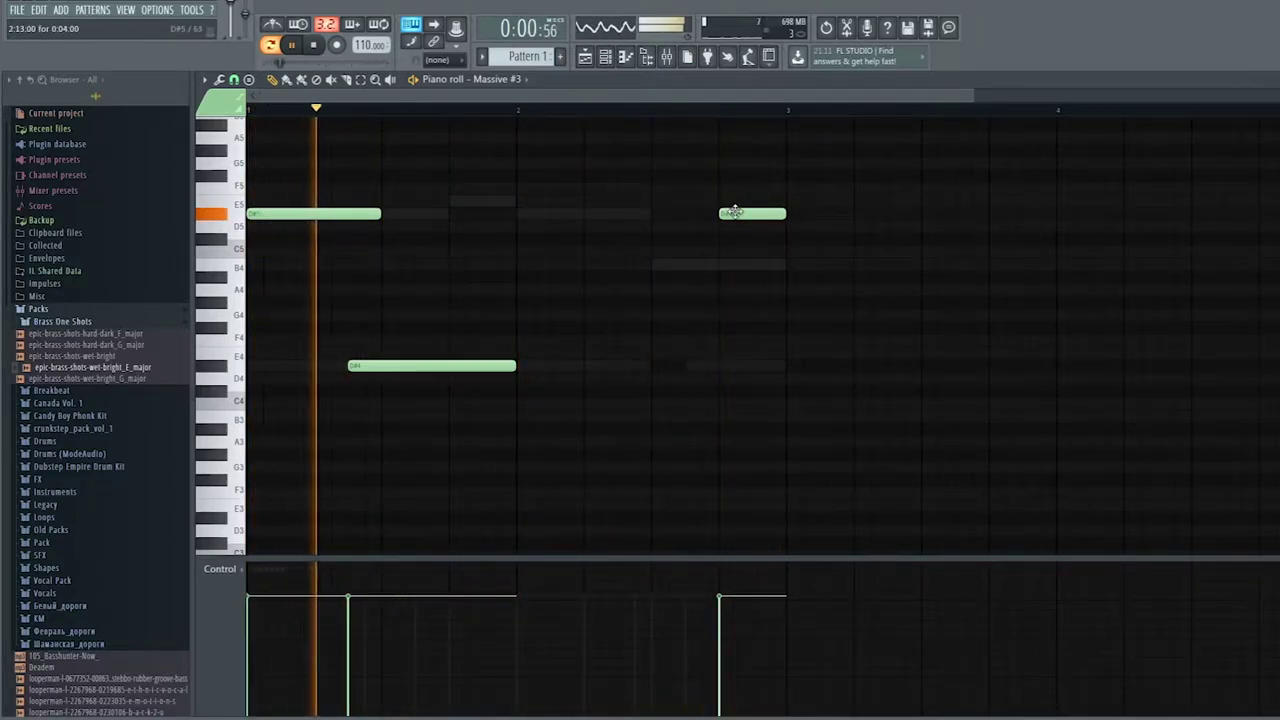
drag(734, 212, 734, 265)
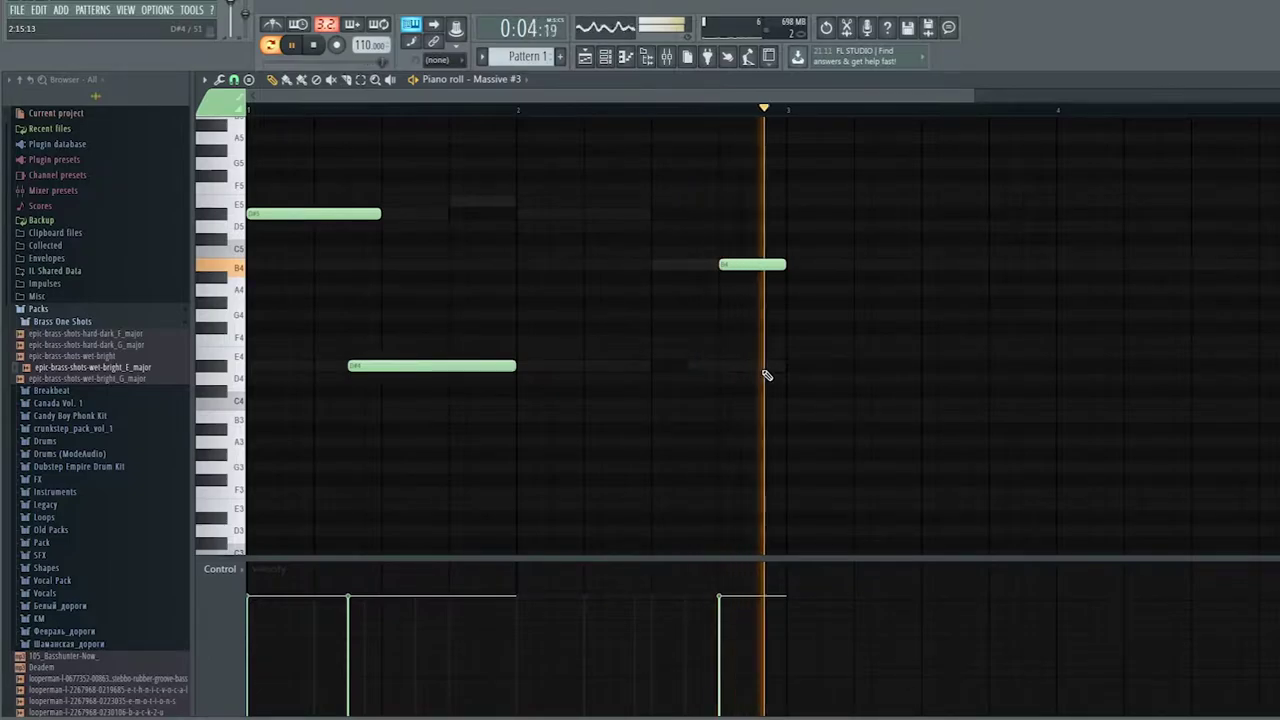
key(ctrl+Down)
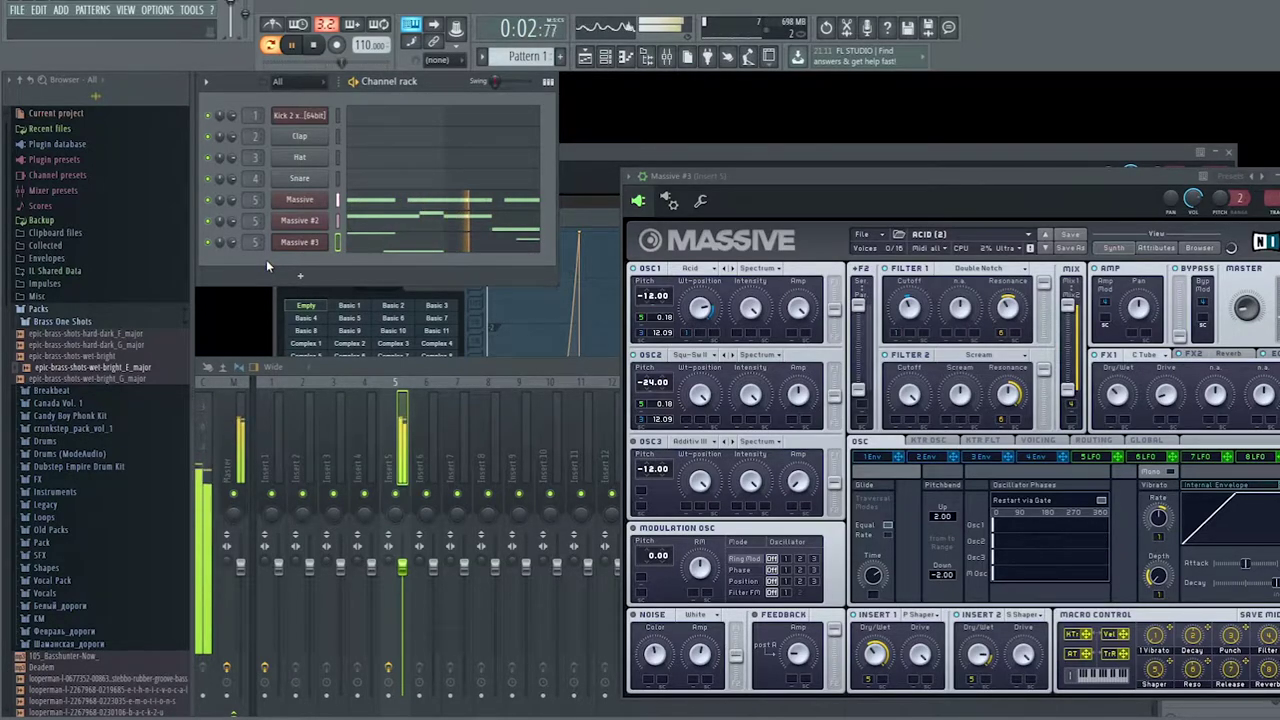
click(393, 244)
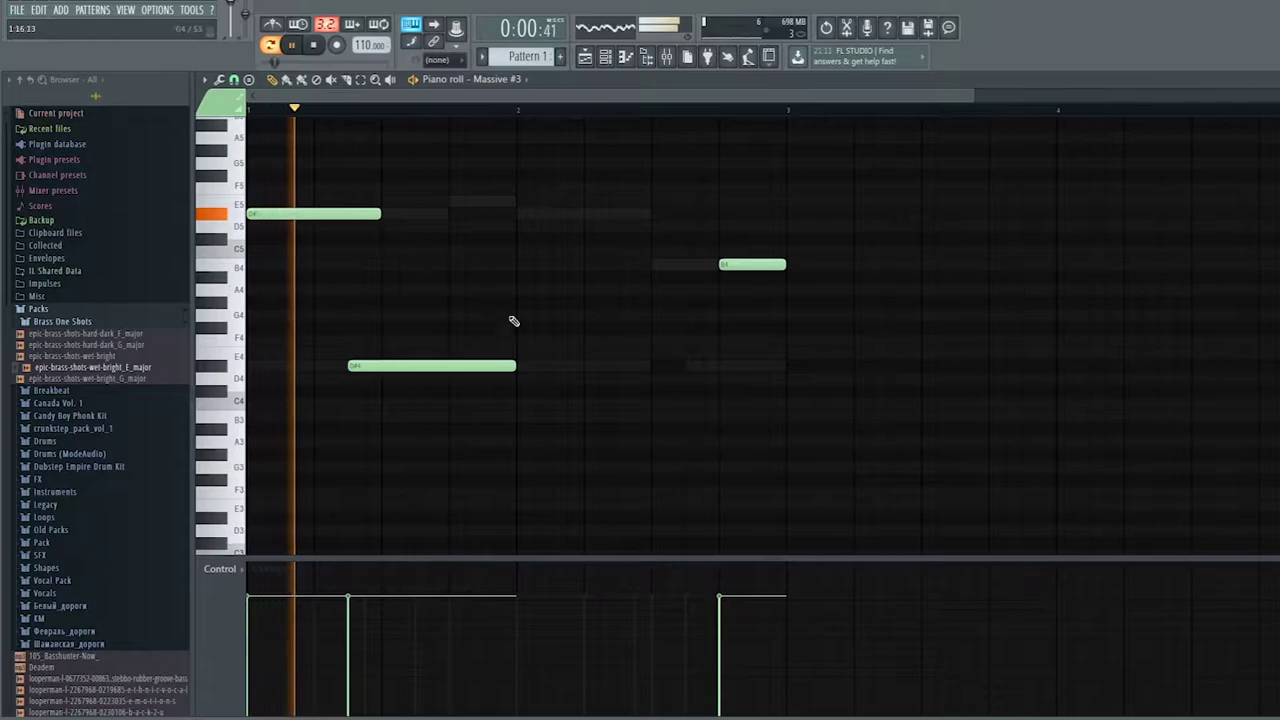
key(space)
drag(614, 367, 561, 380)
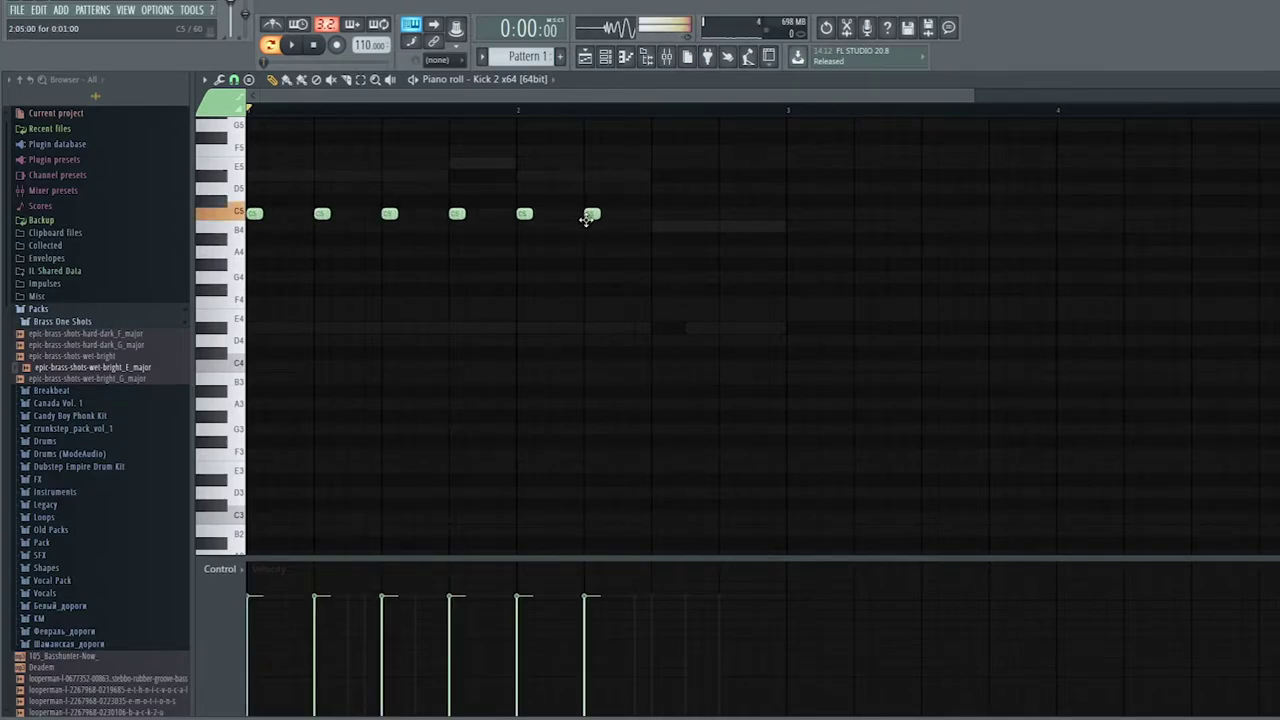
Fill out the two-bar kick pattern with C5 hits on every beat and play it.
click(729, 217)
key(space)
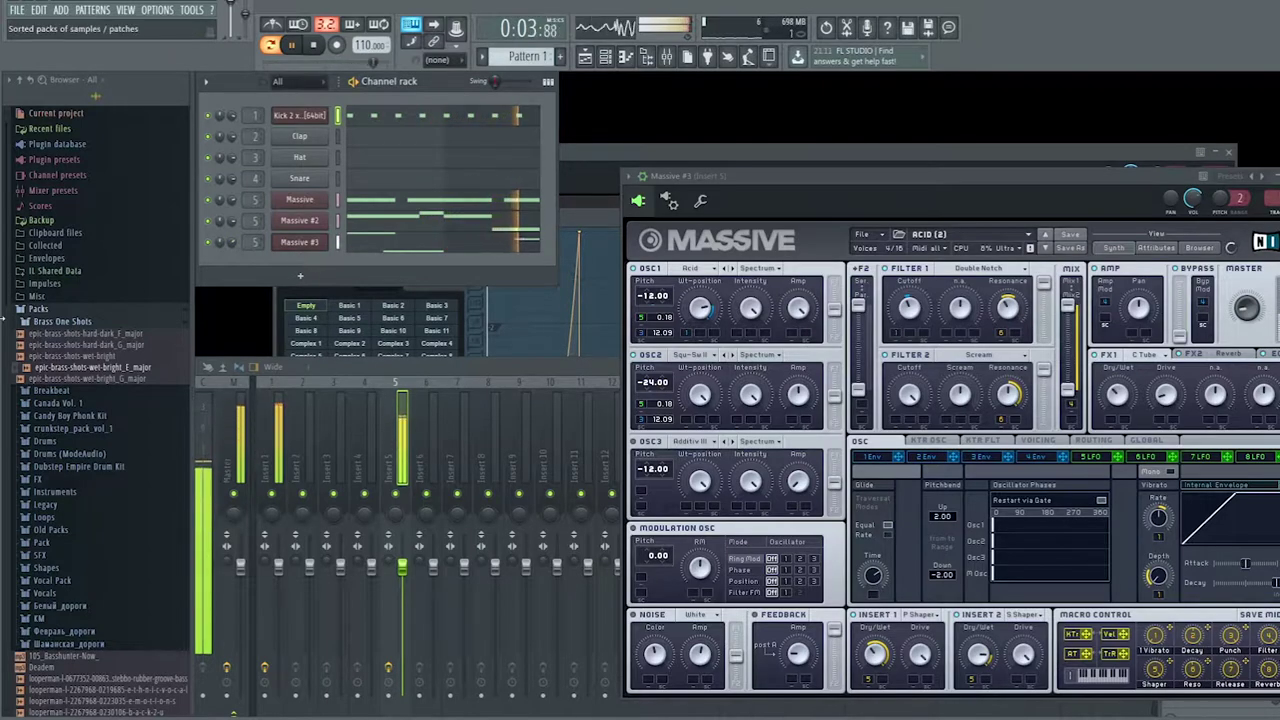
Load VEDH Snare 013 from Mutekki Deep House Vol 1 on the snare channel and place C5 hits on beats 2 and 4 of both bars.
click(49, 322)
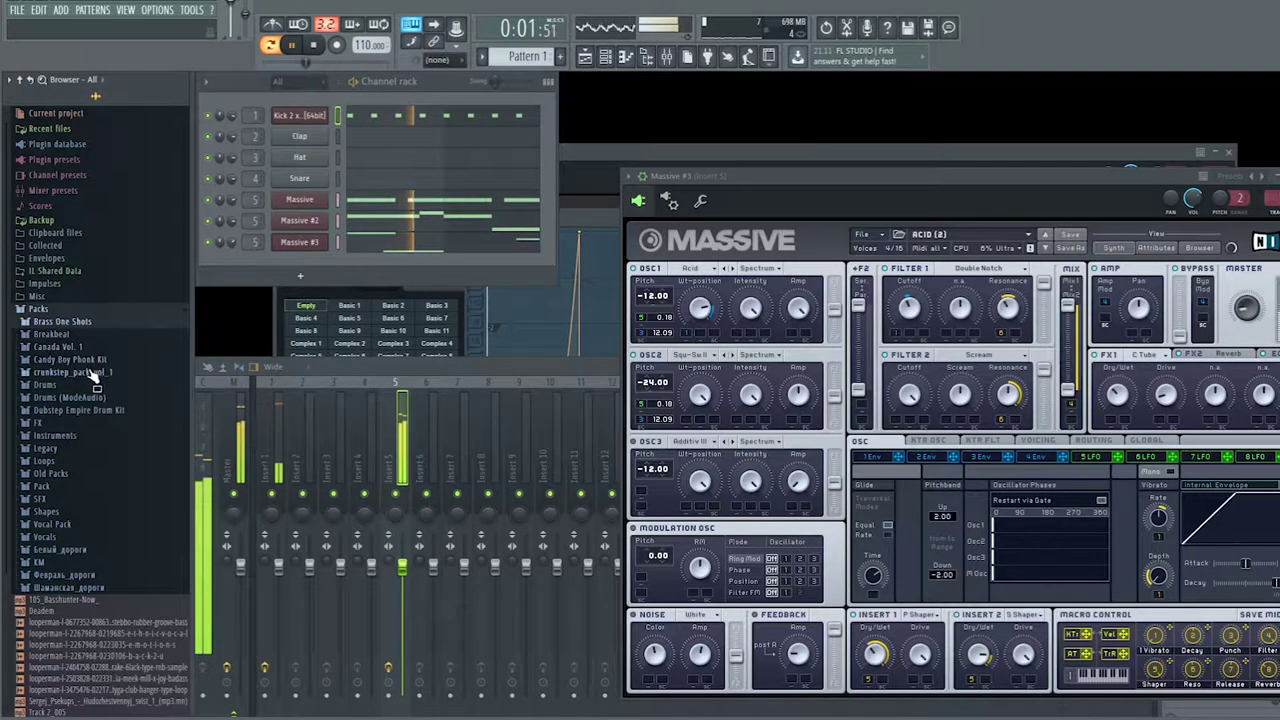
key(space)
click(75, 473)
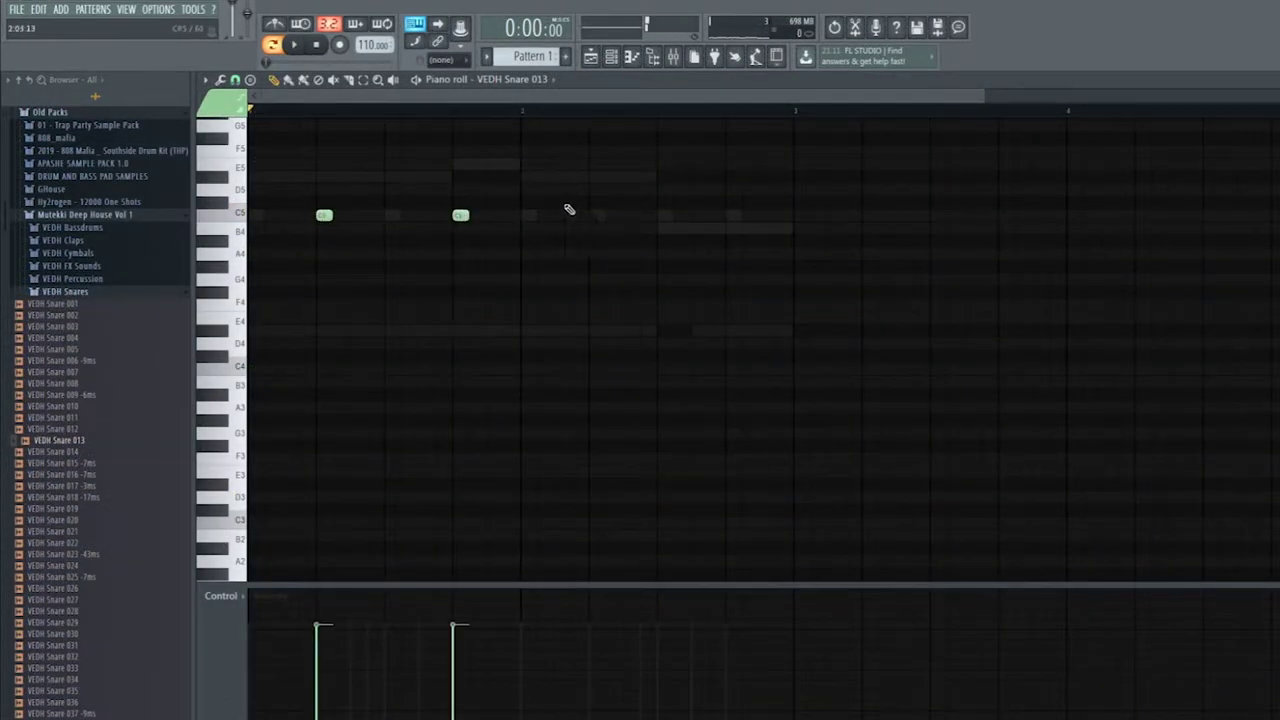
key(space)
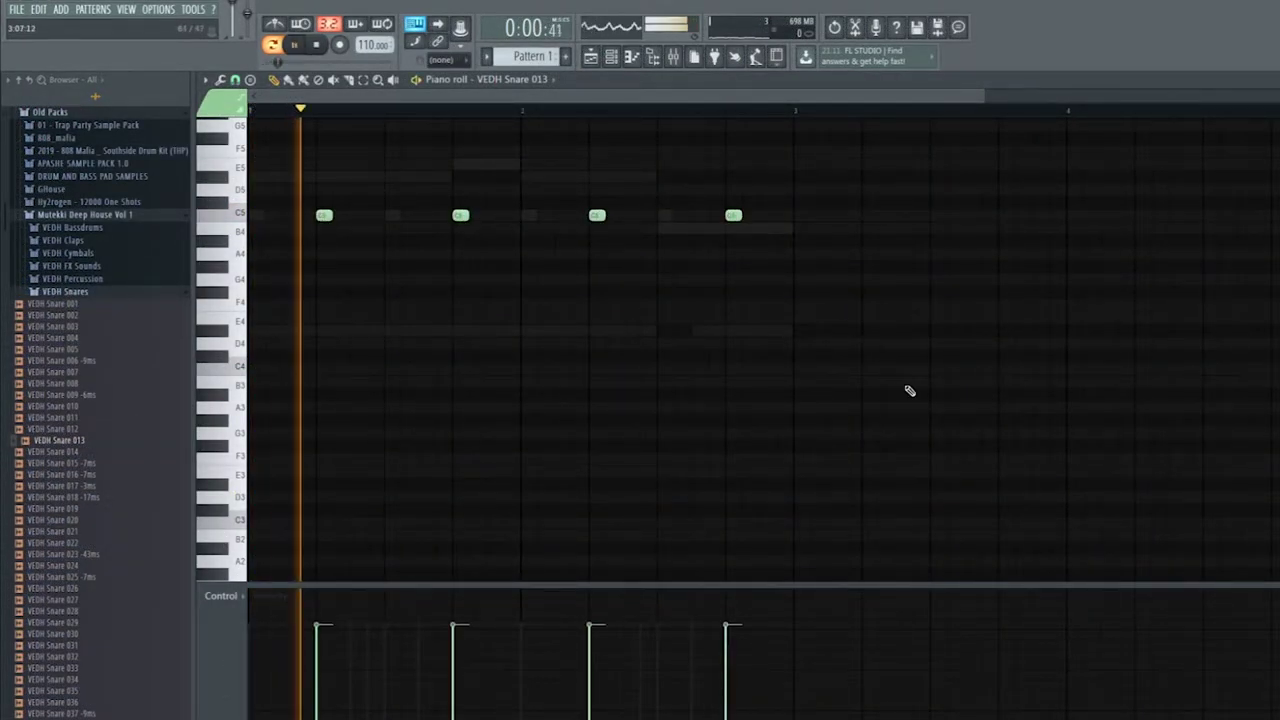
key(Escape)
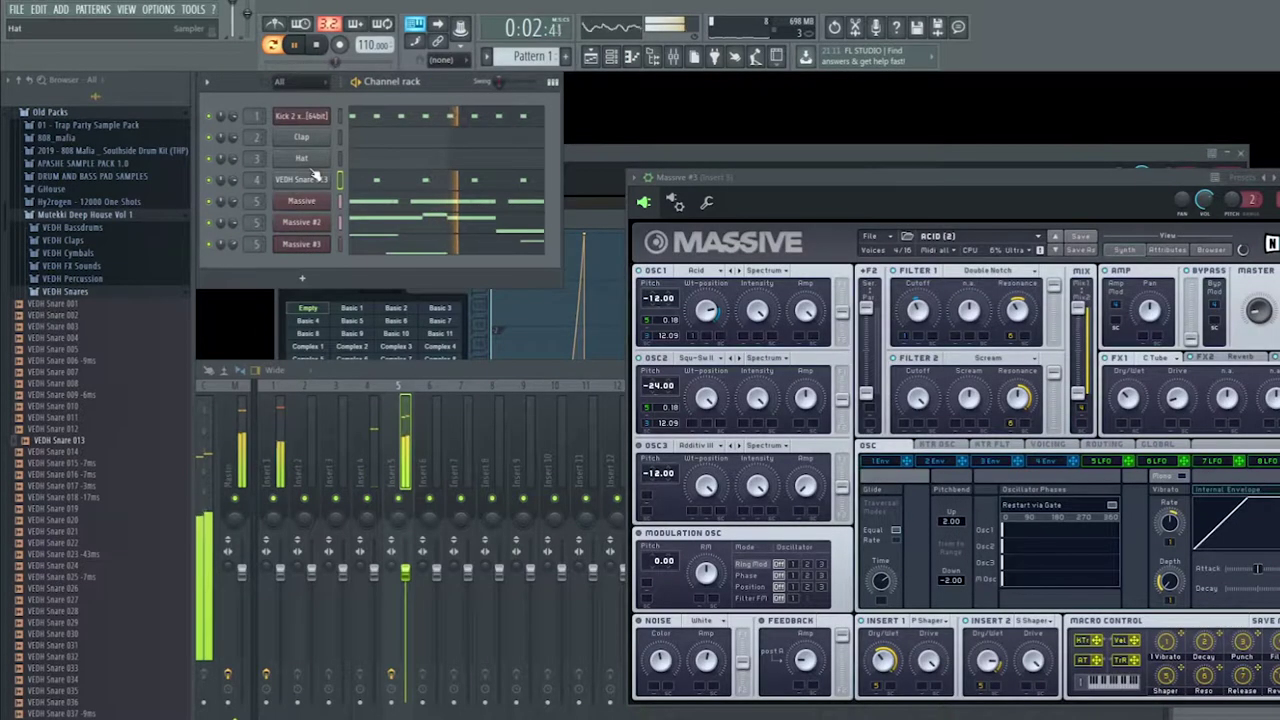
Set the snare sample's time-stretching mode to Stretch and adjust its pitch.
click(301, 179)
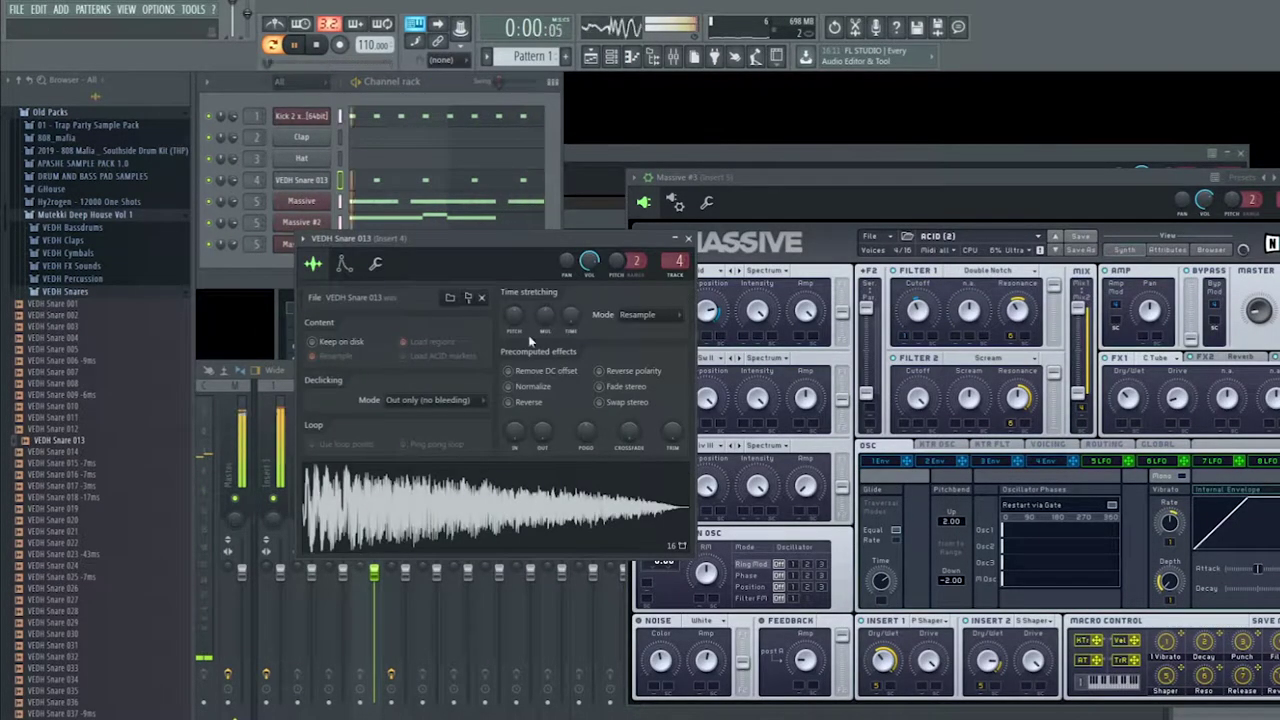
click(640, 315)
click(640, 355)
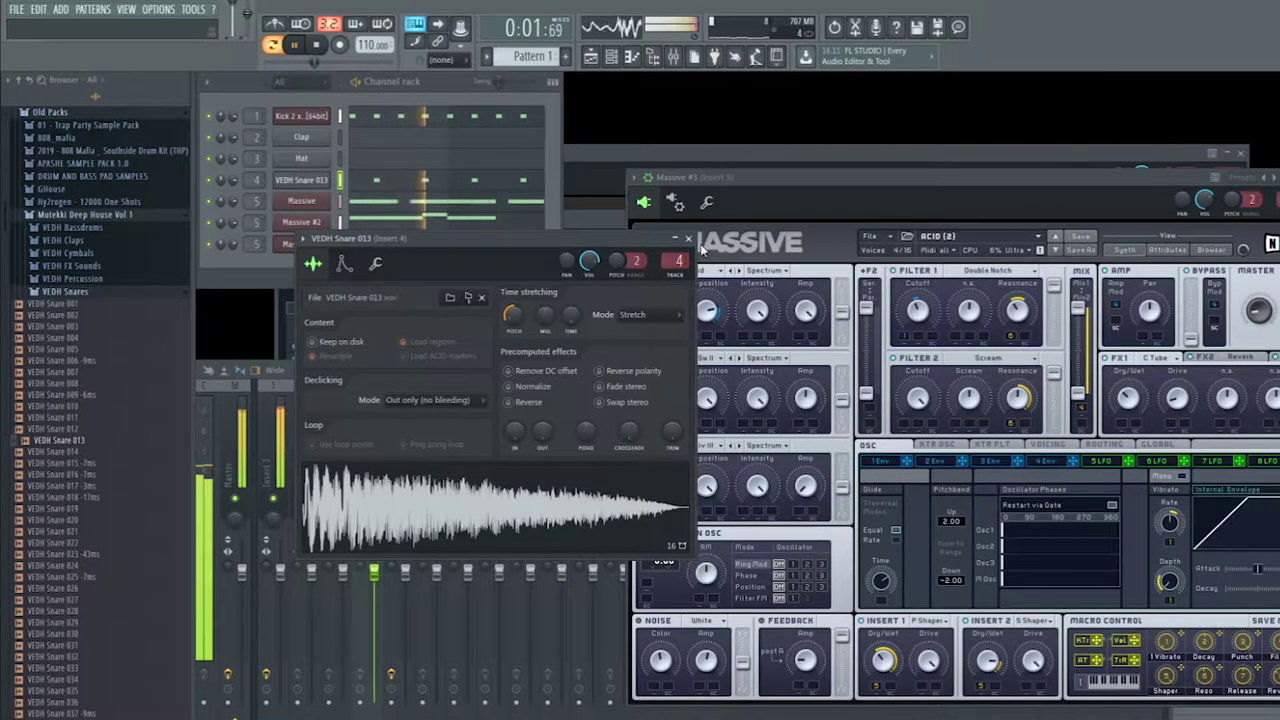
click(688, 238)
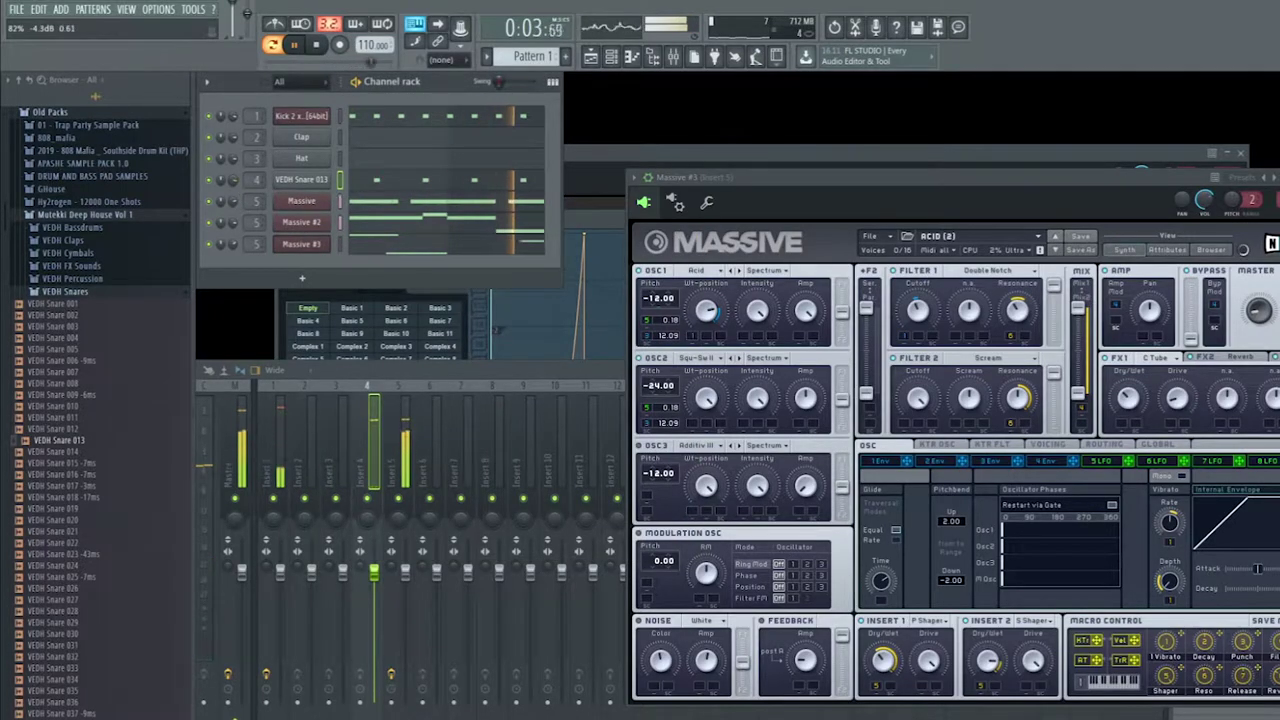
Add Fruity Reeverb 2 to the first effect slot of the snare's mixer track, Insert 4.
double_click(253, 181)
click(1215, 411)
mouse_move(1199, 429)
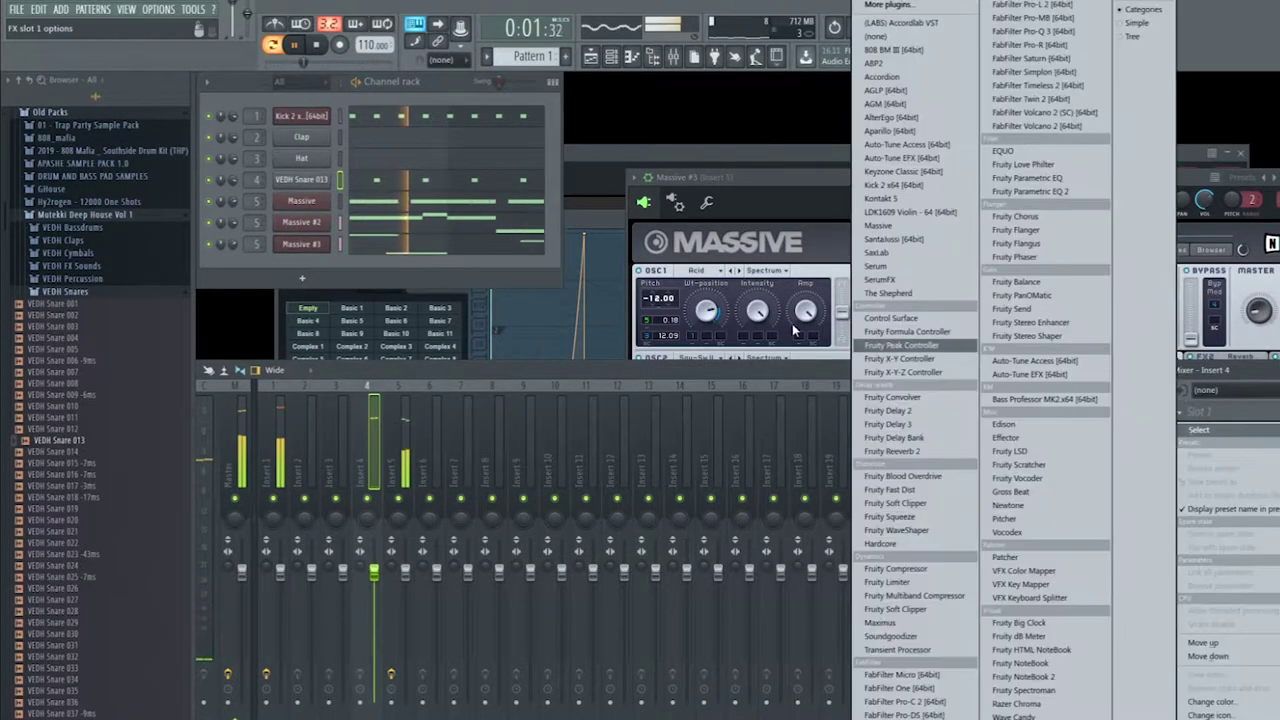
click(858, 452)
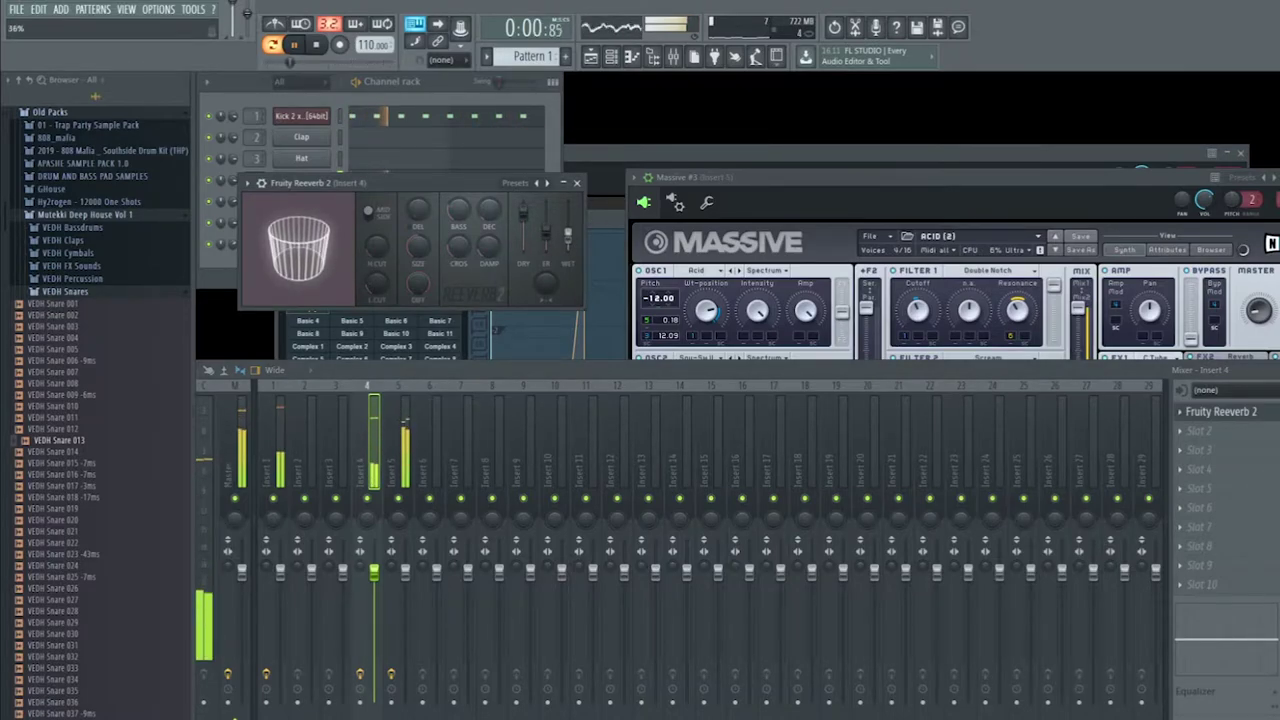
click(551, 132)
Review the VEDH Snare 013 channel settings, including its channel volume, while the pattern plays.
click(299, 182)
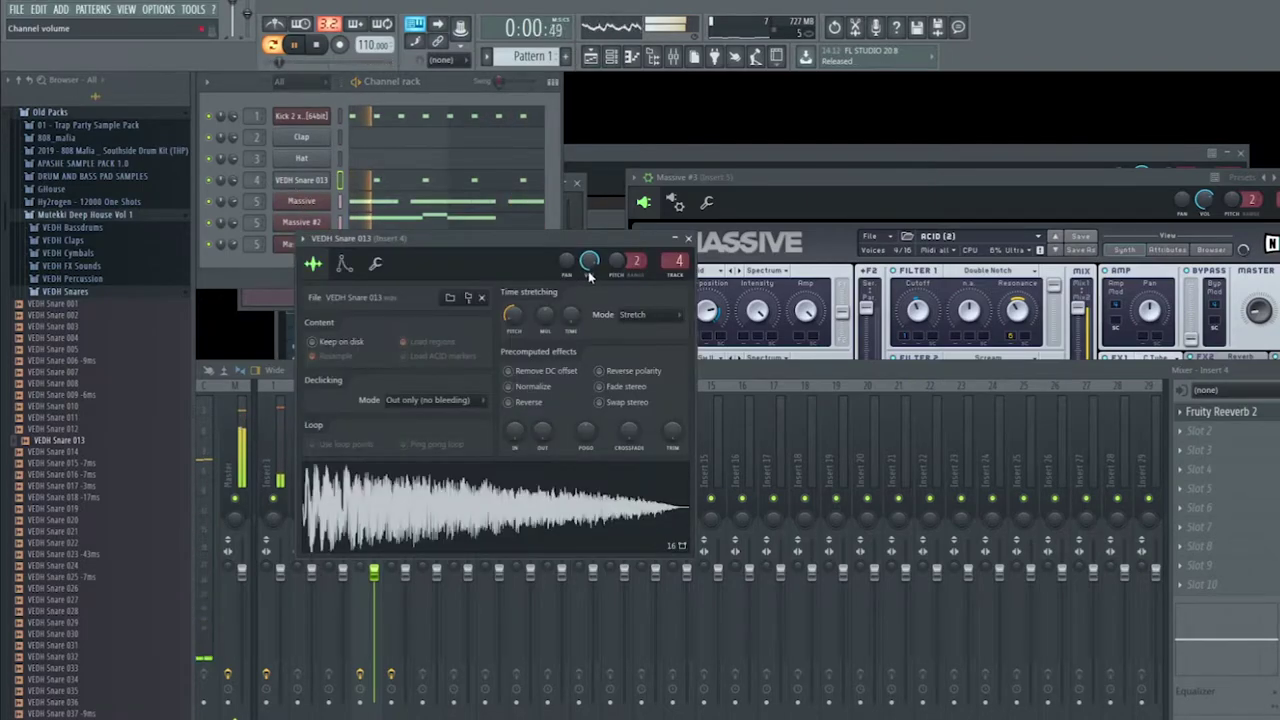
click(561, 222)
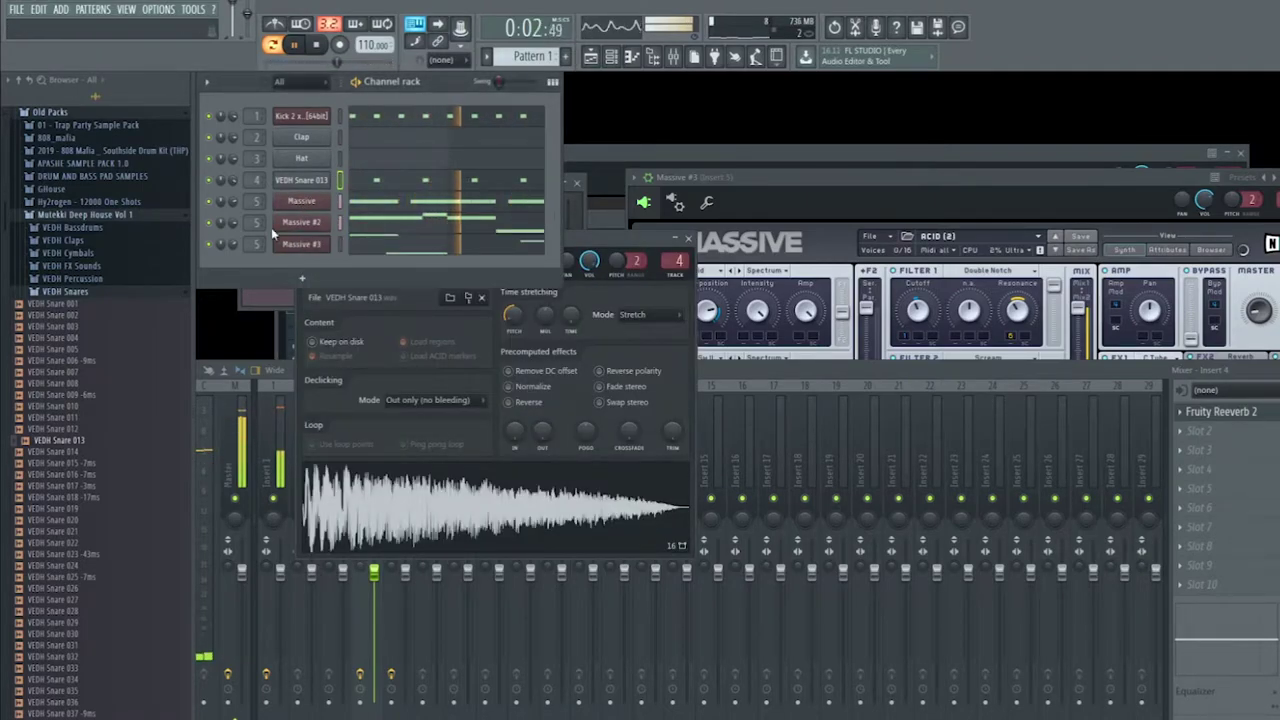
click(301, 182)
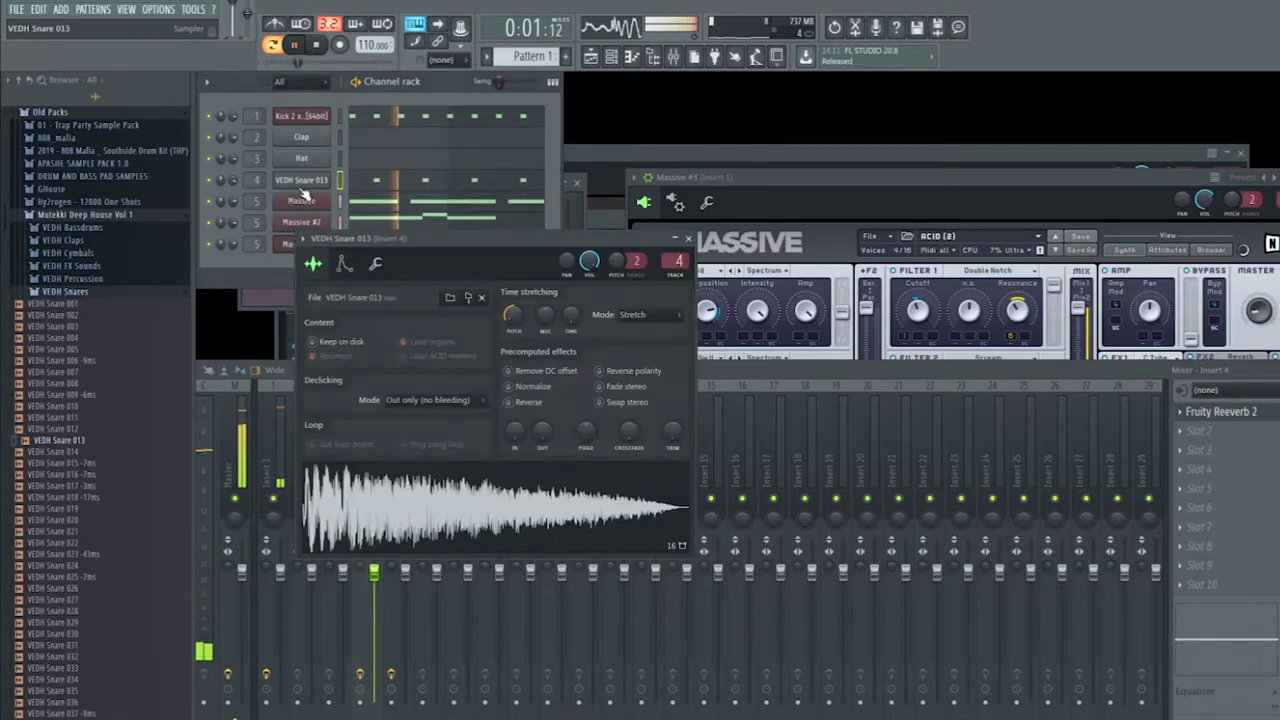
Fine-tune the wet level of Fruity Reeverb 2 on the snare's mixer track.
click(1263, 416)
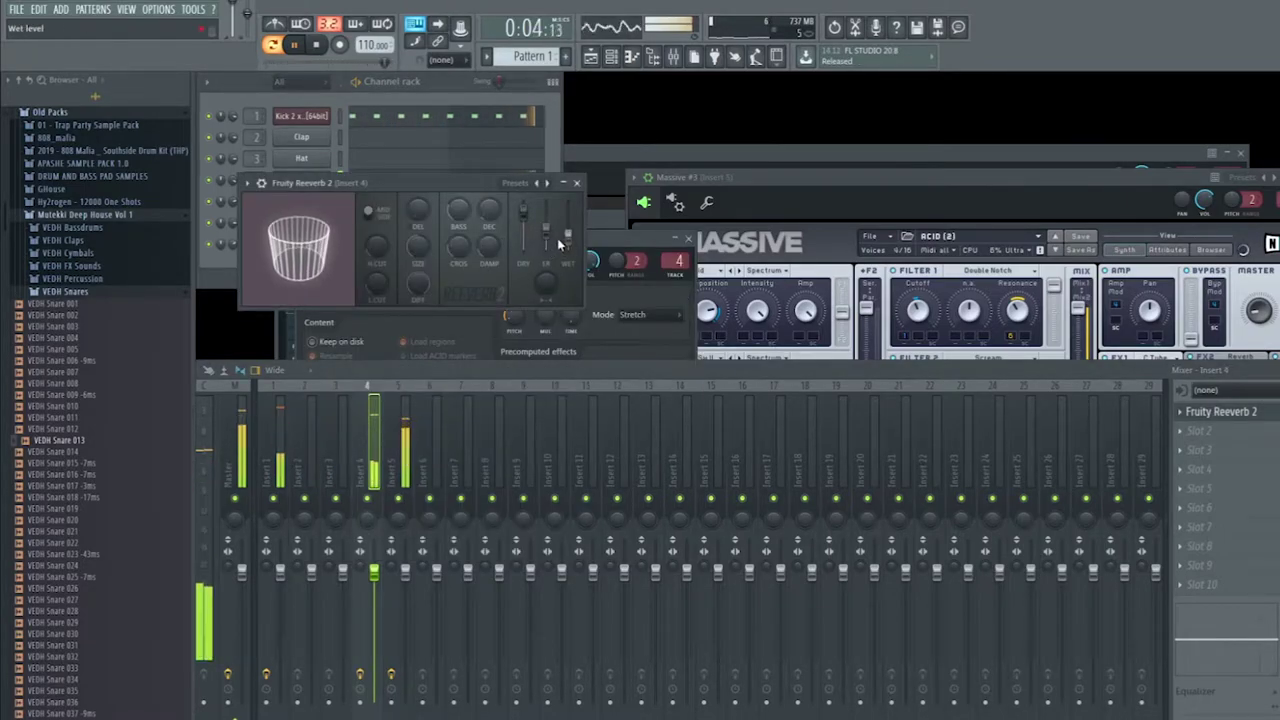
drag(569, 237, 569, 239)
click(554, 160)
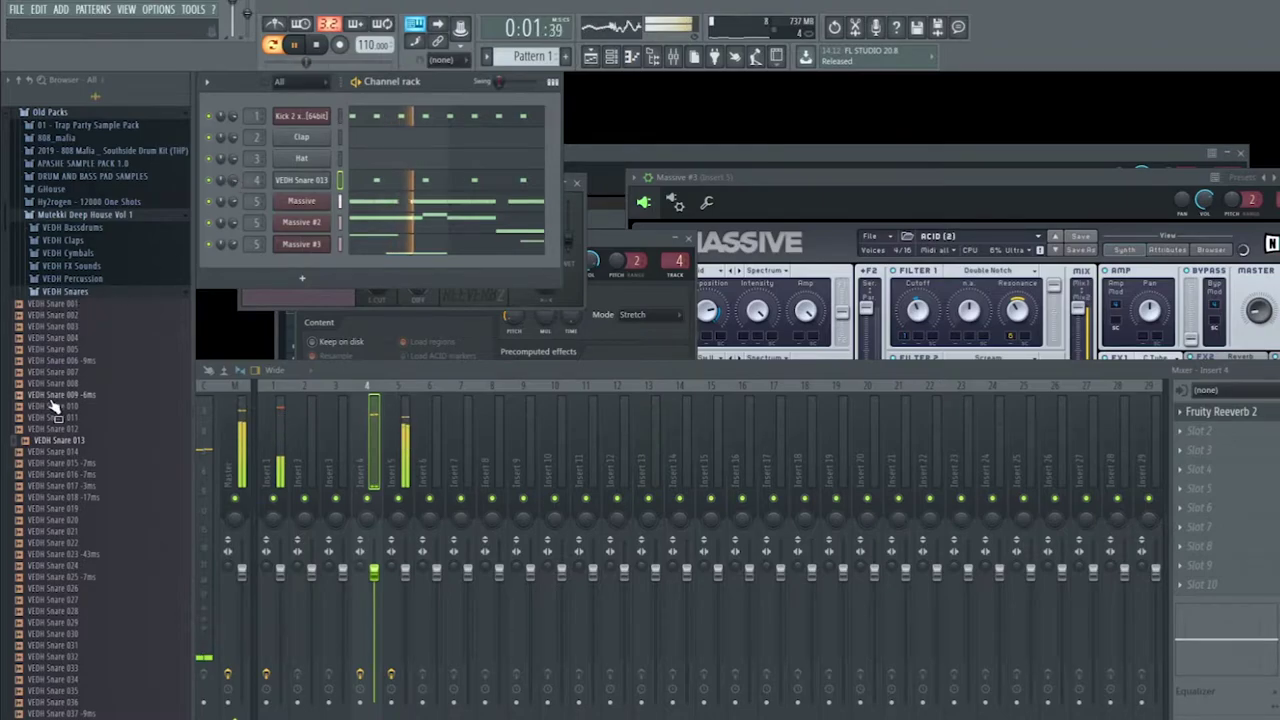
Add VEDH Clap 002 from the VEDH Claps folder as a new channel and adjust its channel volume.
key(space)
click(70, 293)
key(space)
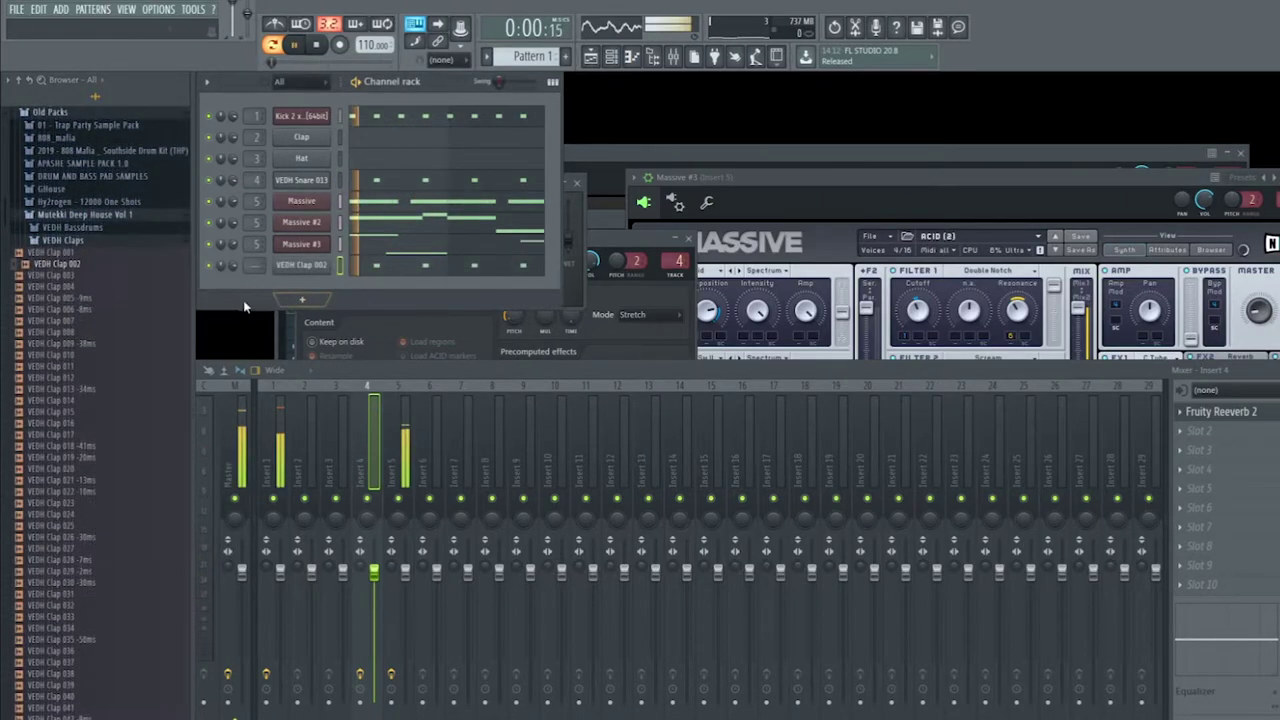
mouse_move(232, 266)
mouse_down()
mouse_move(232, 282)
mouse_move(232, 268)
mouse_up()
Place C5 claps on beats 2 and 4 of both bars, plus a quieter extra C5 clap at 2:08.
click(427, 266)
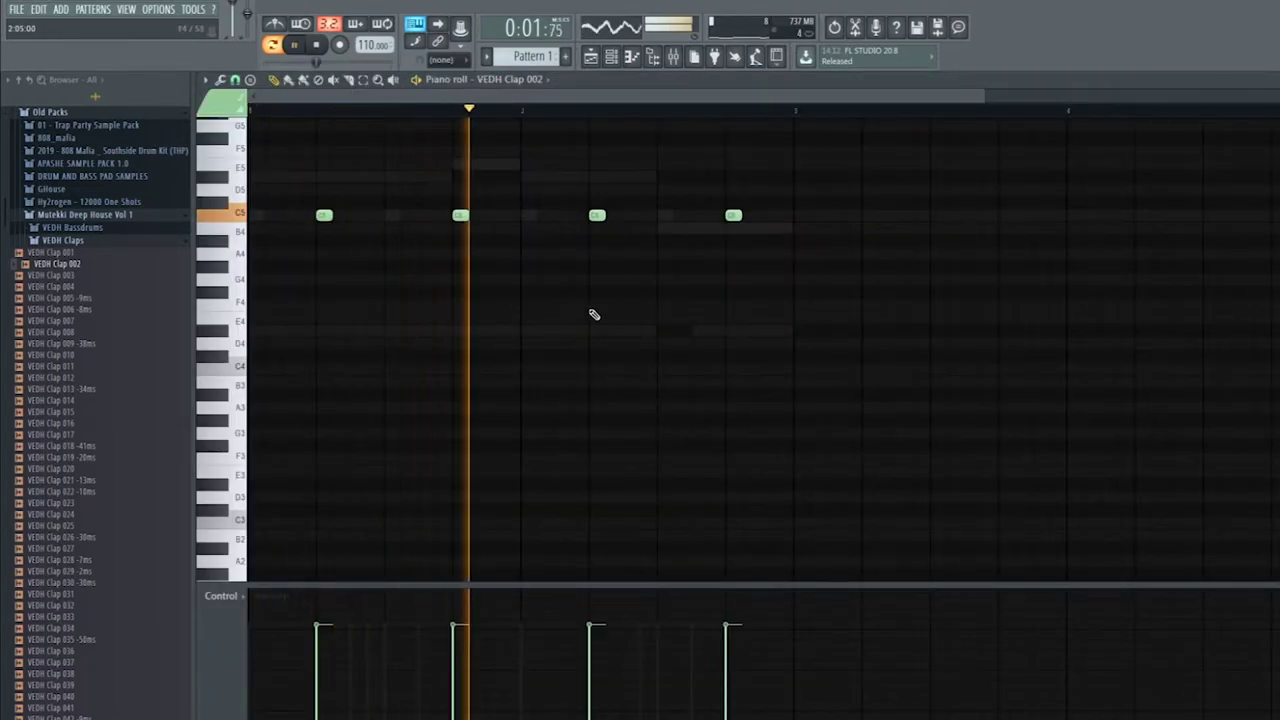
key(space)
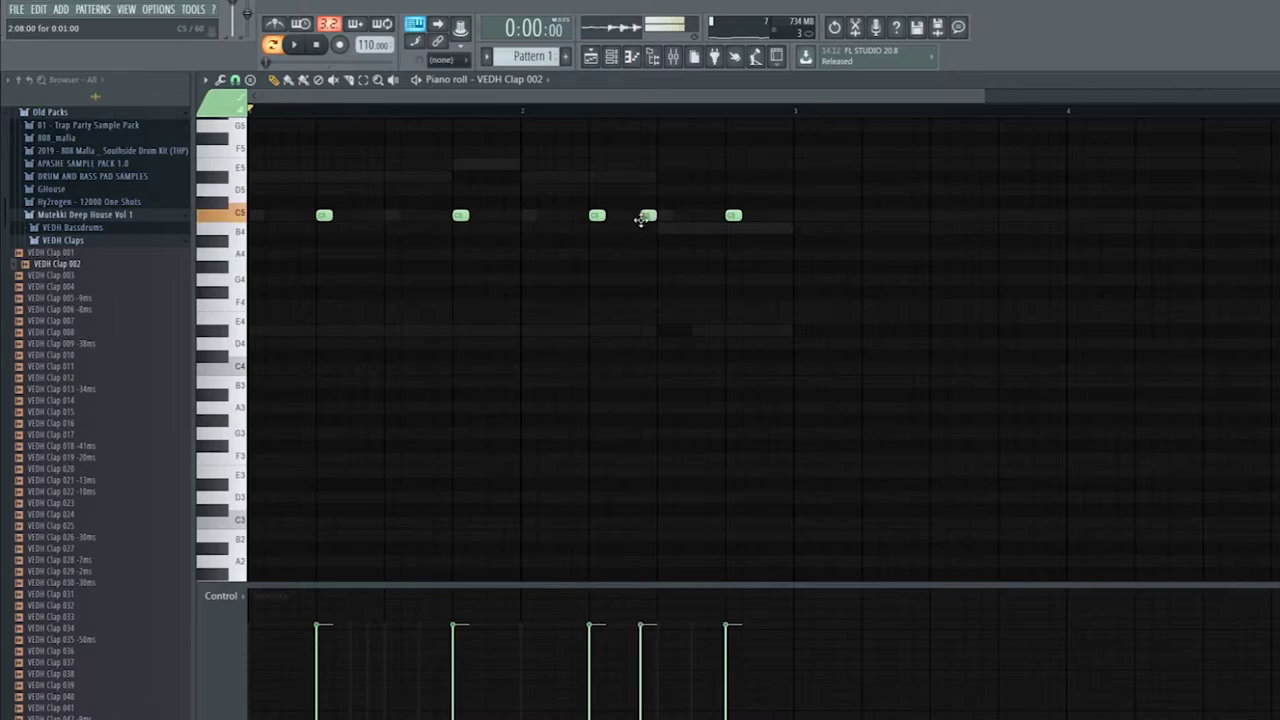
drag(657, 605, 651, 669)
key(space)
key(space)
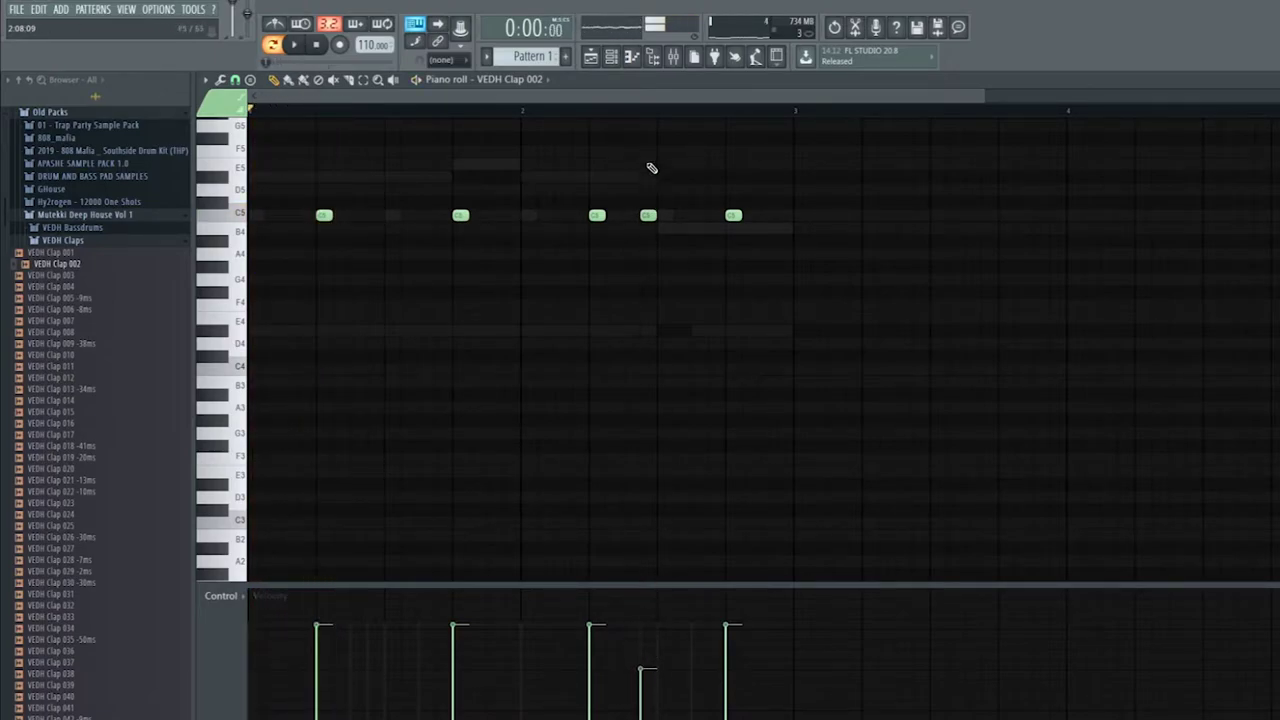
Raise the extra quiet clap in bar 2 to F5 and add a second F5 clap at step 11.
drag(647, 153, 647, 153)
key(space)
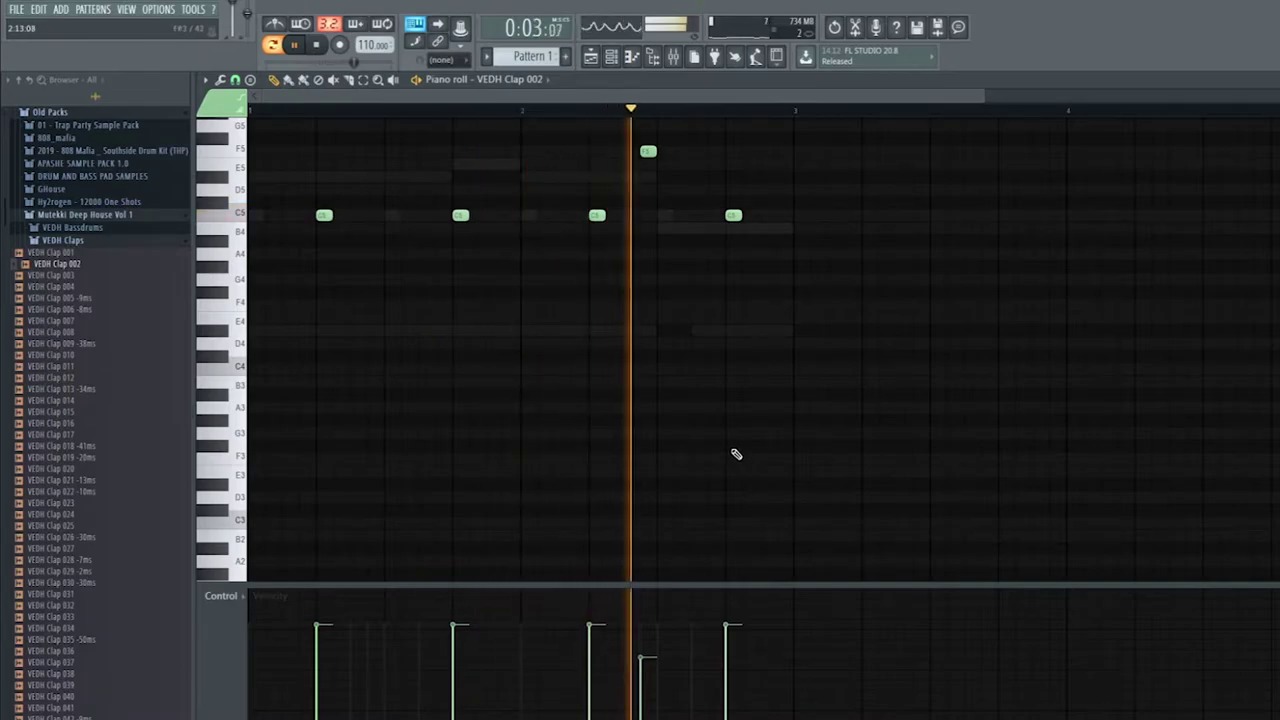
key(space)
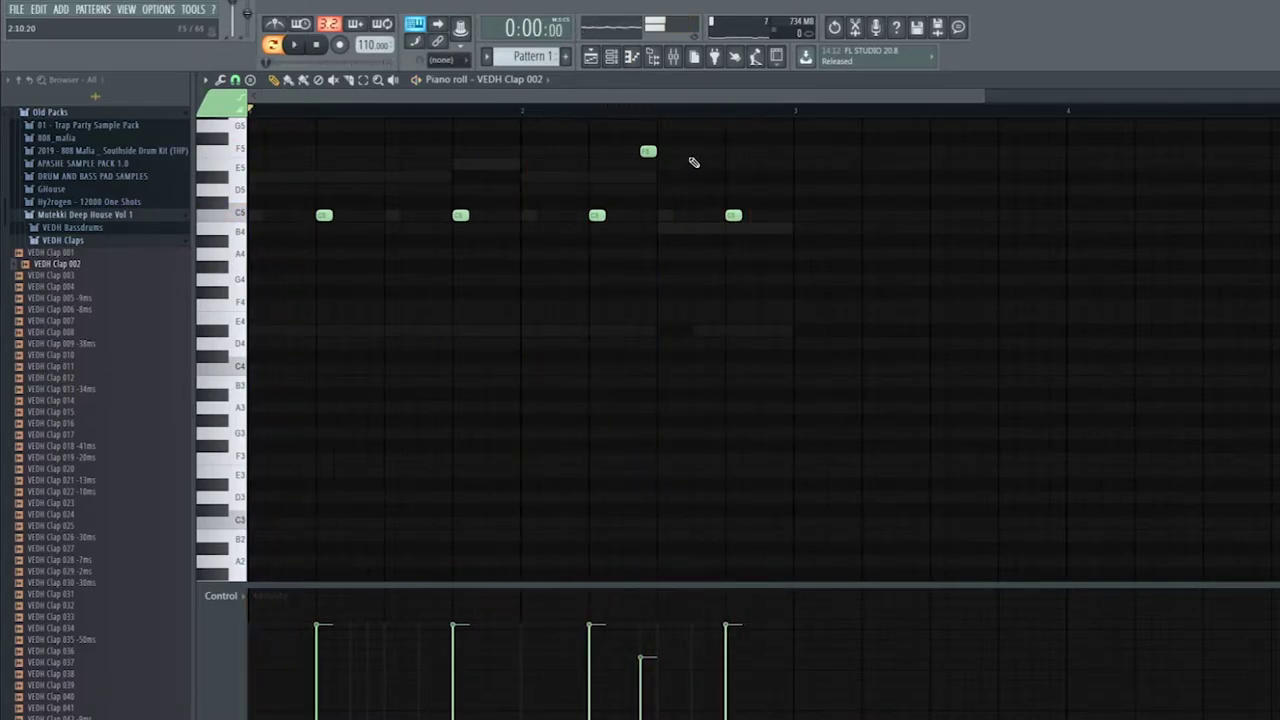
drag(697, 152, 699, 152)
key(space)
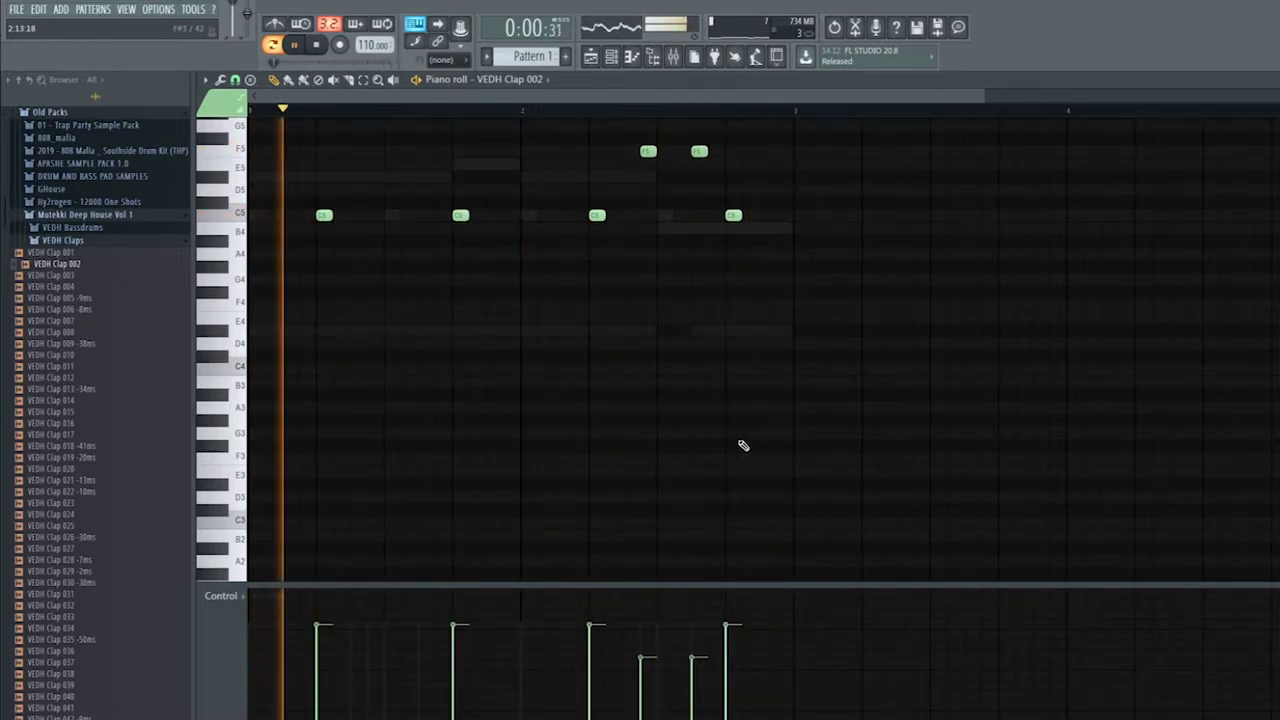
Lower the open hi-hat's B4 note to G4 and repeat the one-bar hi-hat pattern in bar 2.
click(632, 57)
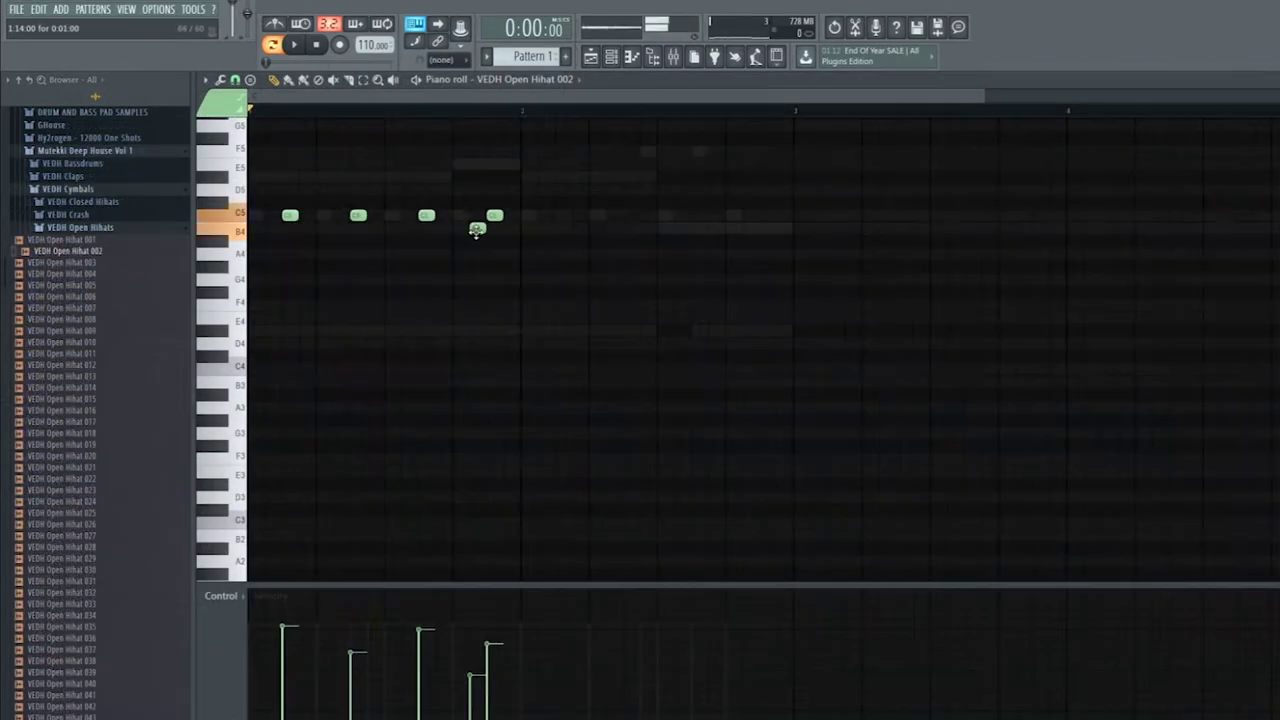
key(ctrl+a)
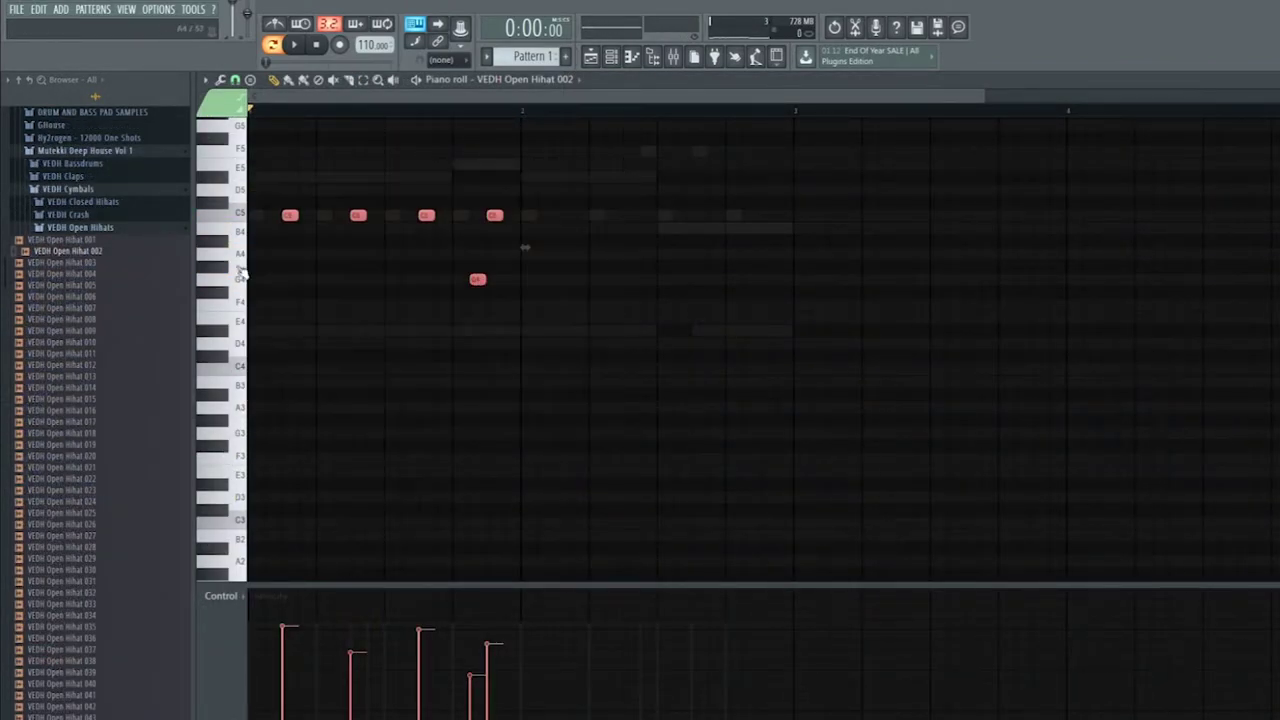
click(577, 409)
Reduce the velocities of the two G4 open hi-hat notes to about 33%.
key(space)
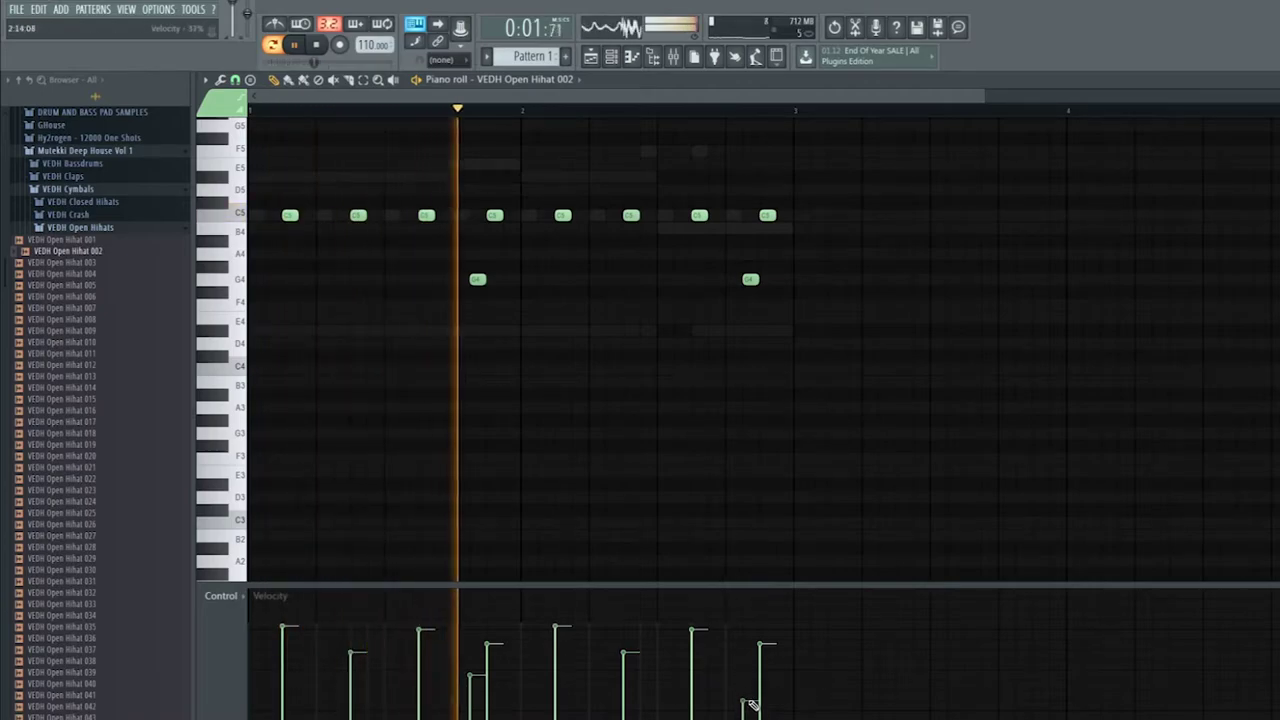
click(472, 698)
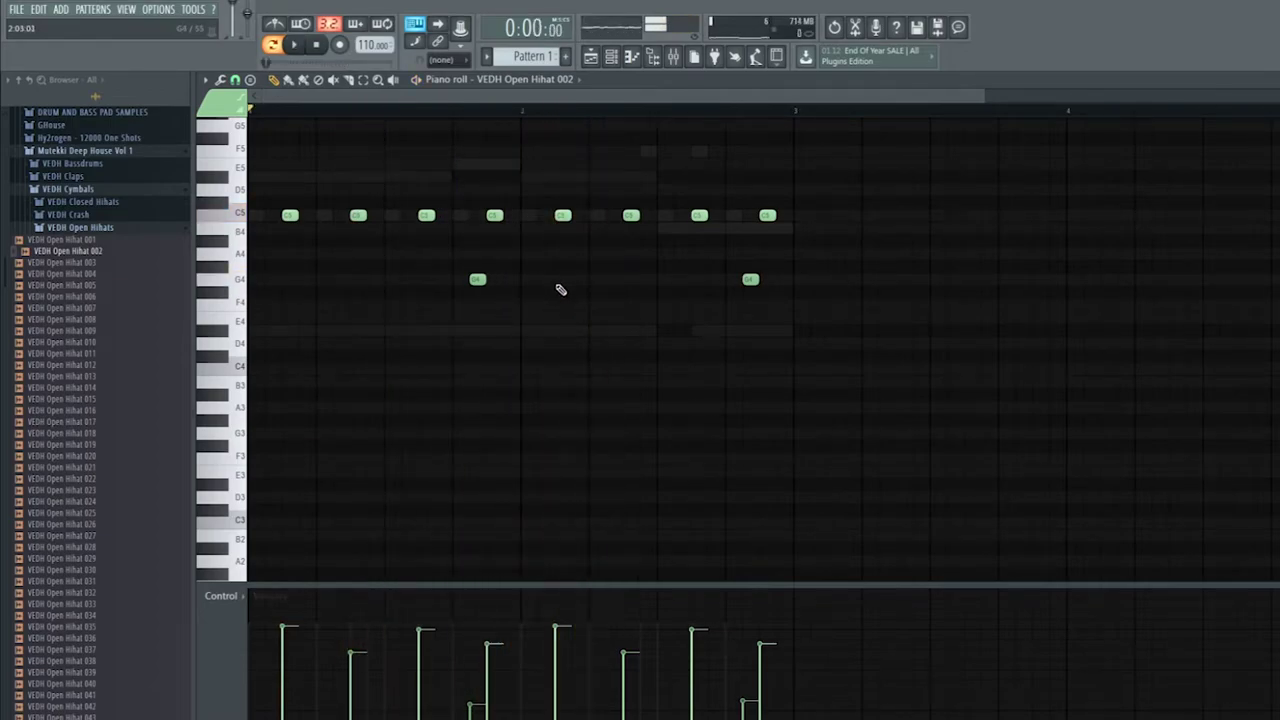
Load VEDH Closed Hihat 001 into channel 3 and fill its pattern on every 2 steps.
scroll(561, 290, up, 3)
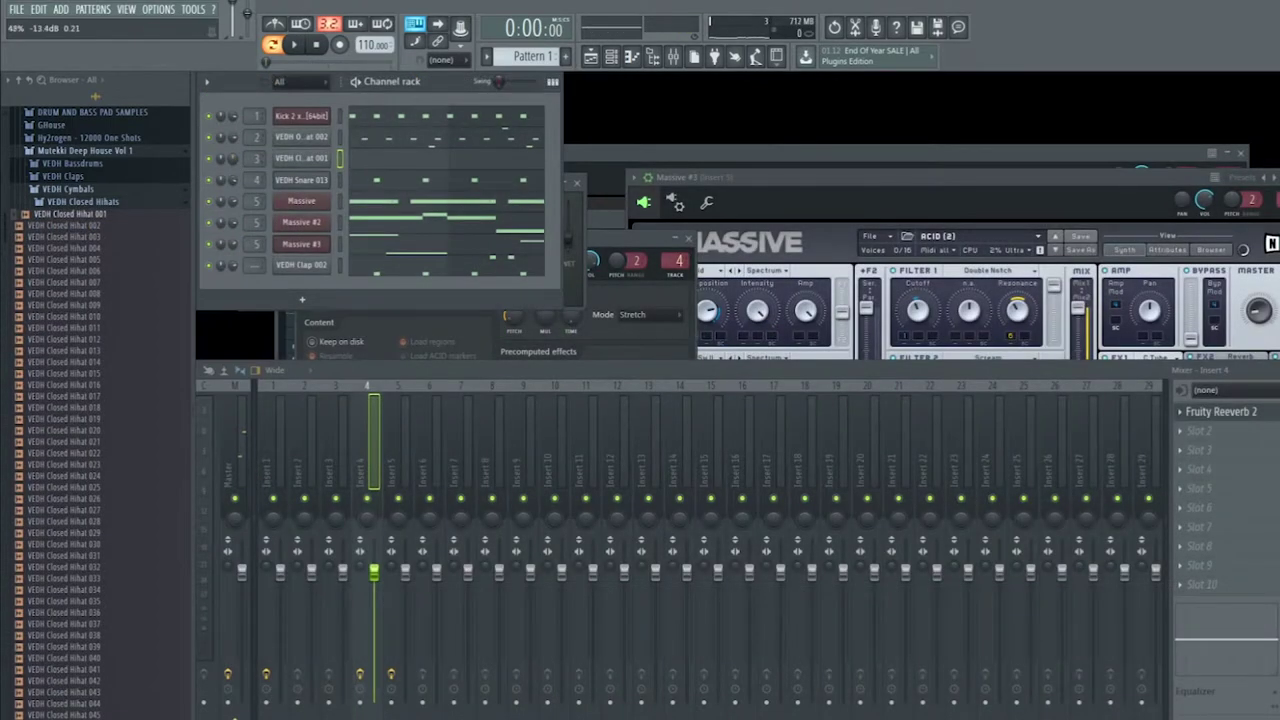
right_click(311, 162)
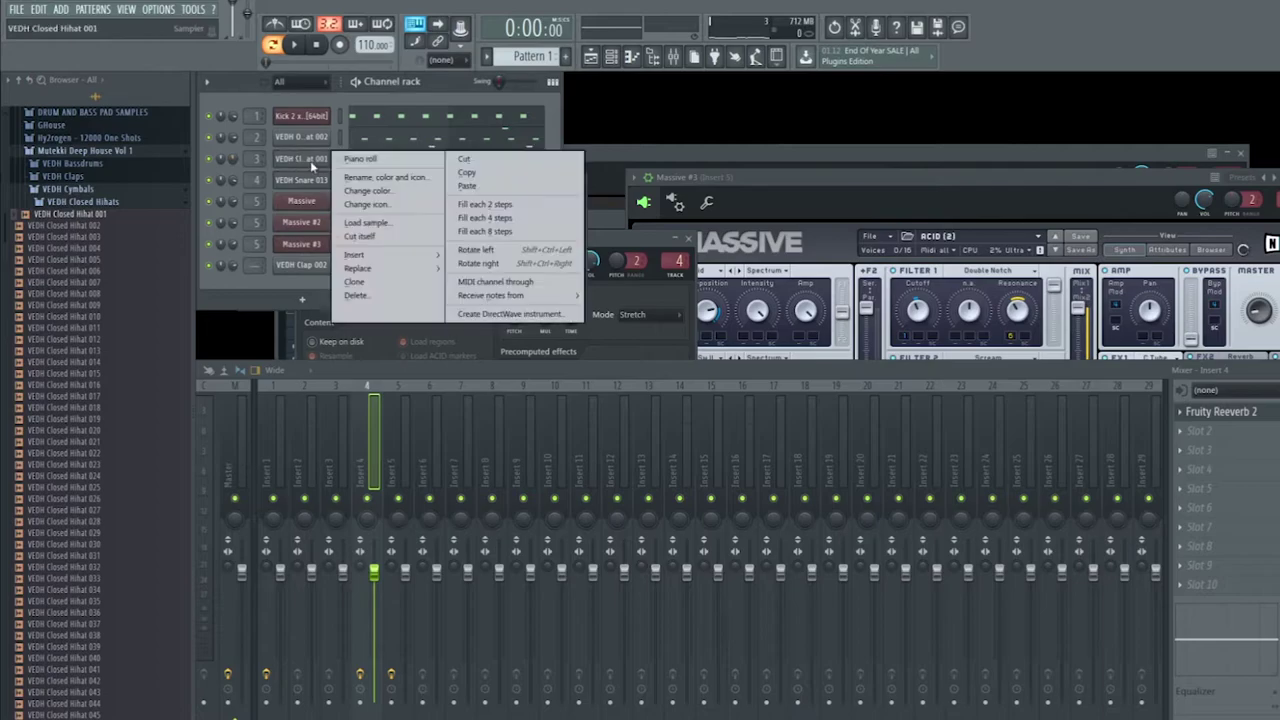
click(514, 206)
key(space)
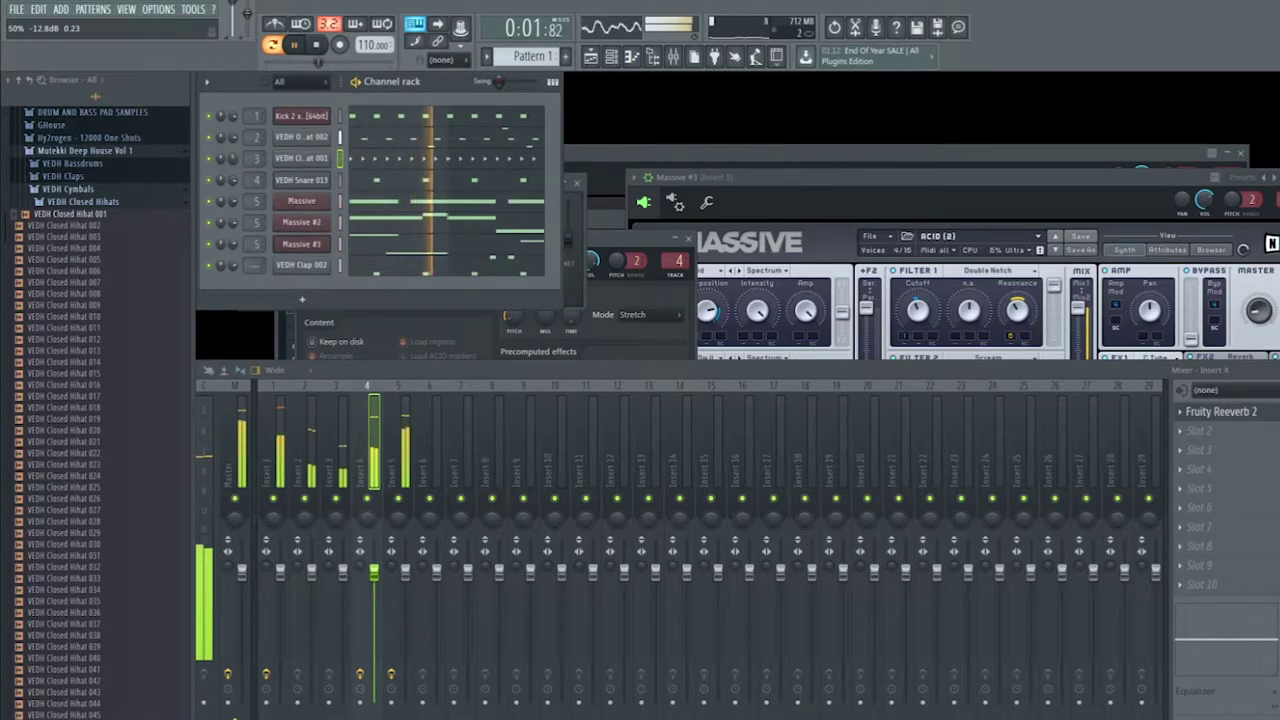
Adjust the closed hi-hat sample's pitch and set its time-stretching mode to Stretch.
click(300, 159)
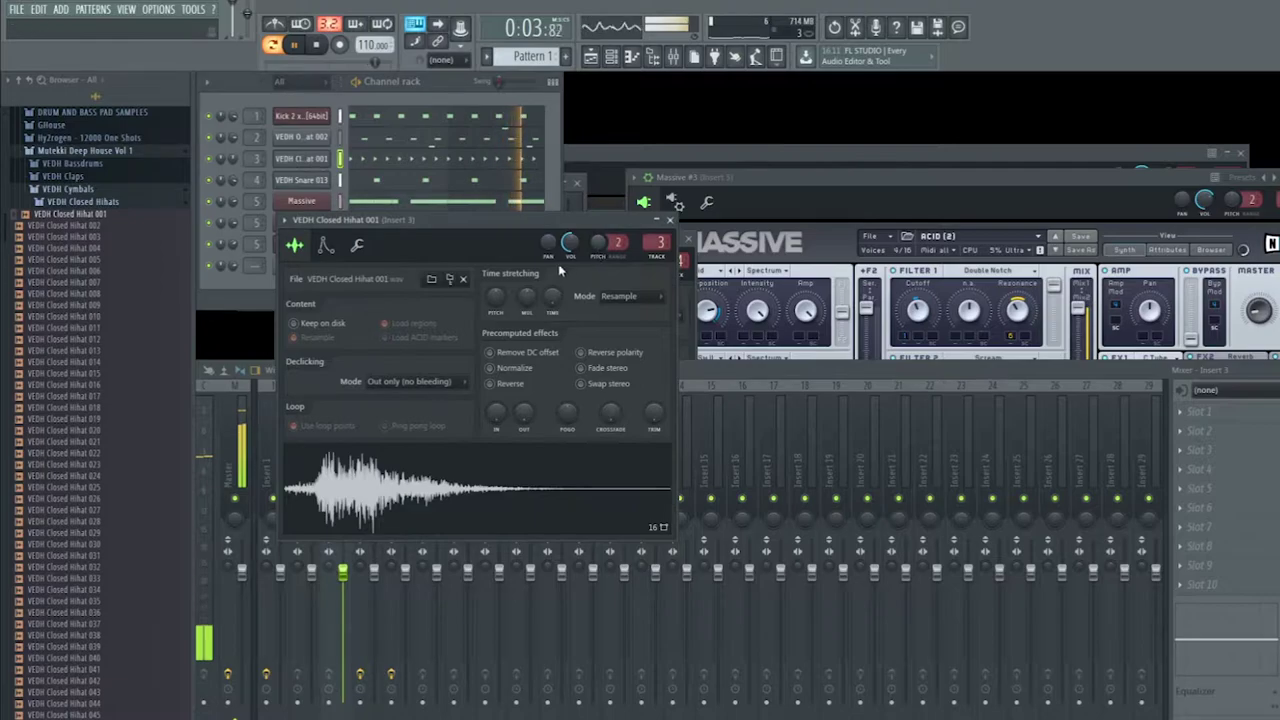
drag(490, 300, 490, 304)
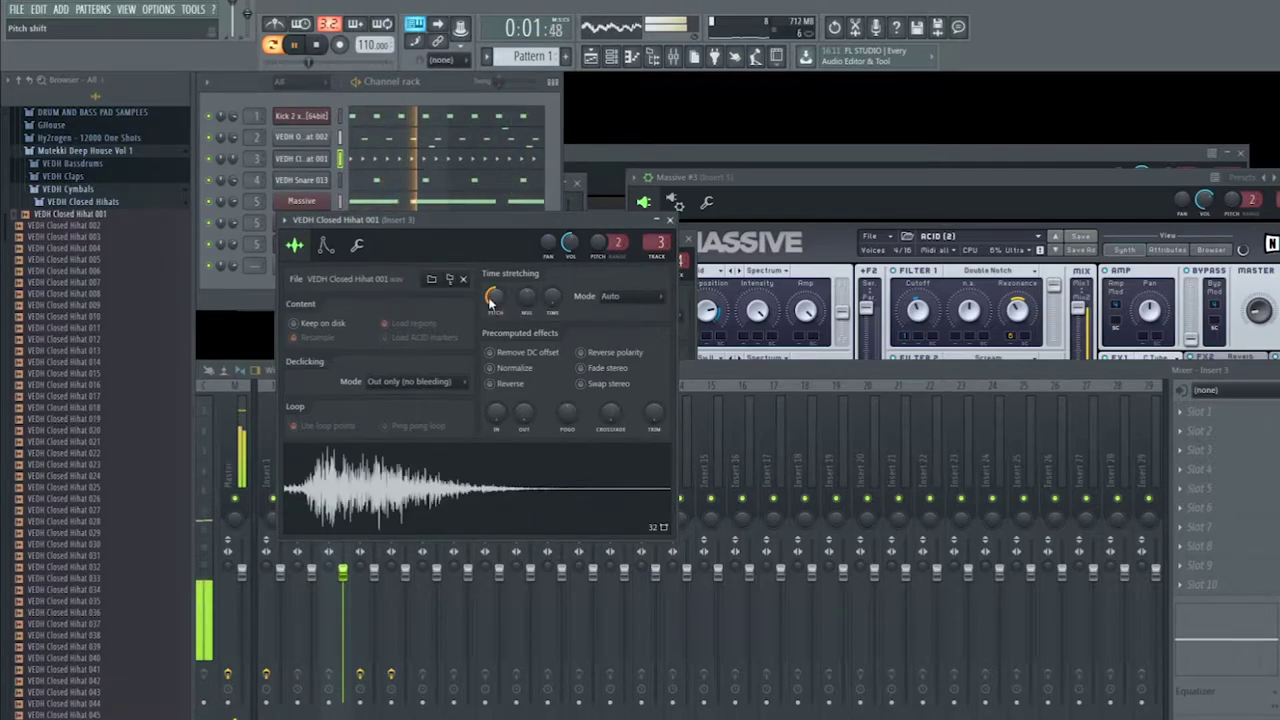
click(625, 298)
click(628, 338)
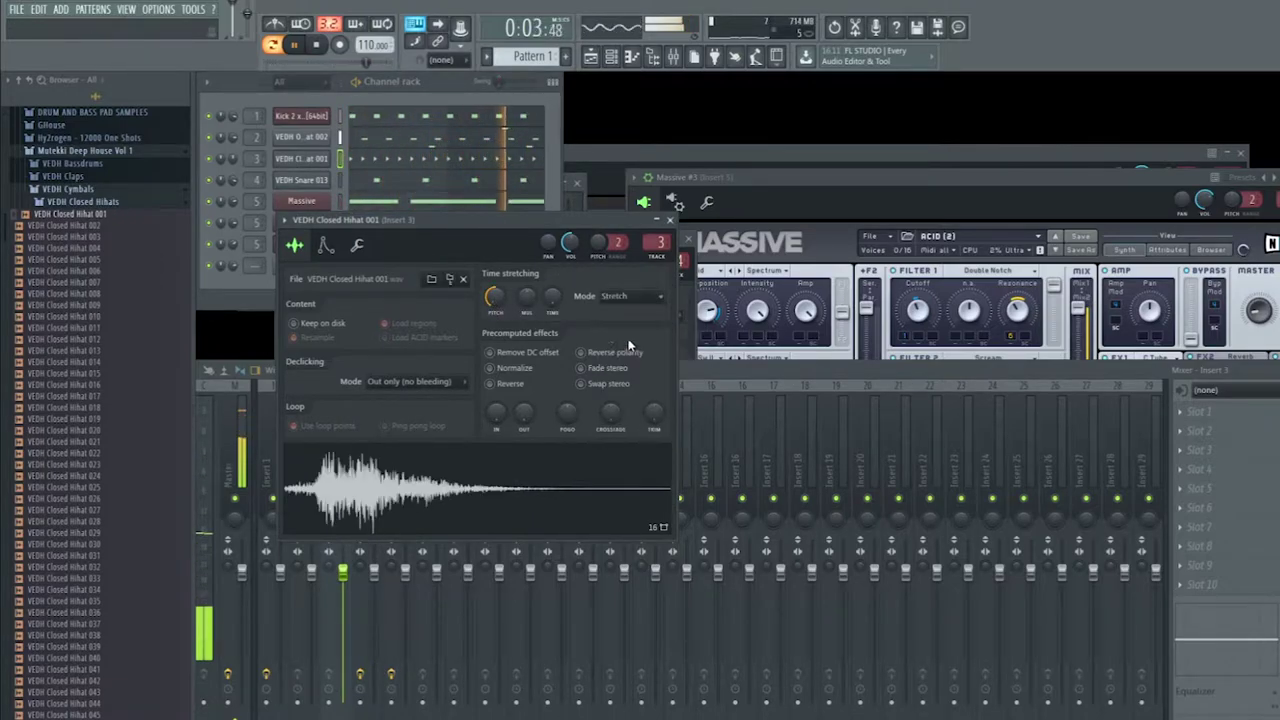
click(670, 221)
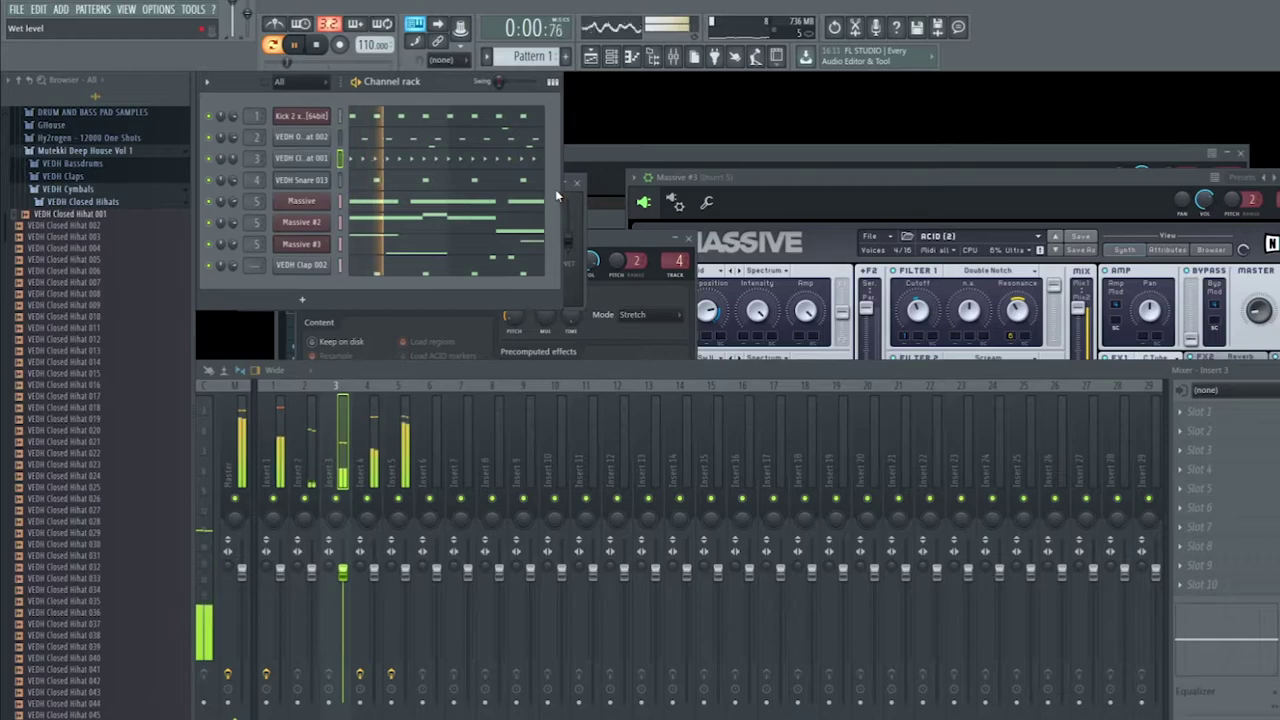
Review the Massive #3 notes in the piano roll, down to the lower octaves, while the pattern plays.
key(space)
right_click(328, 243)
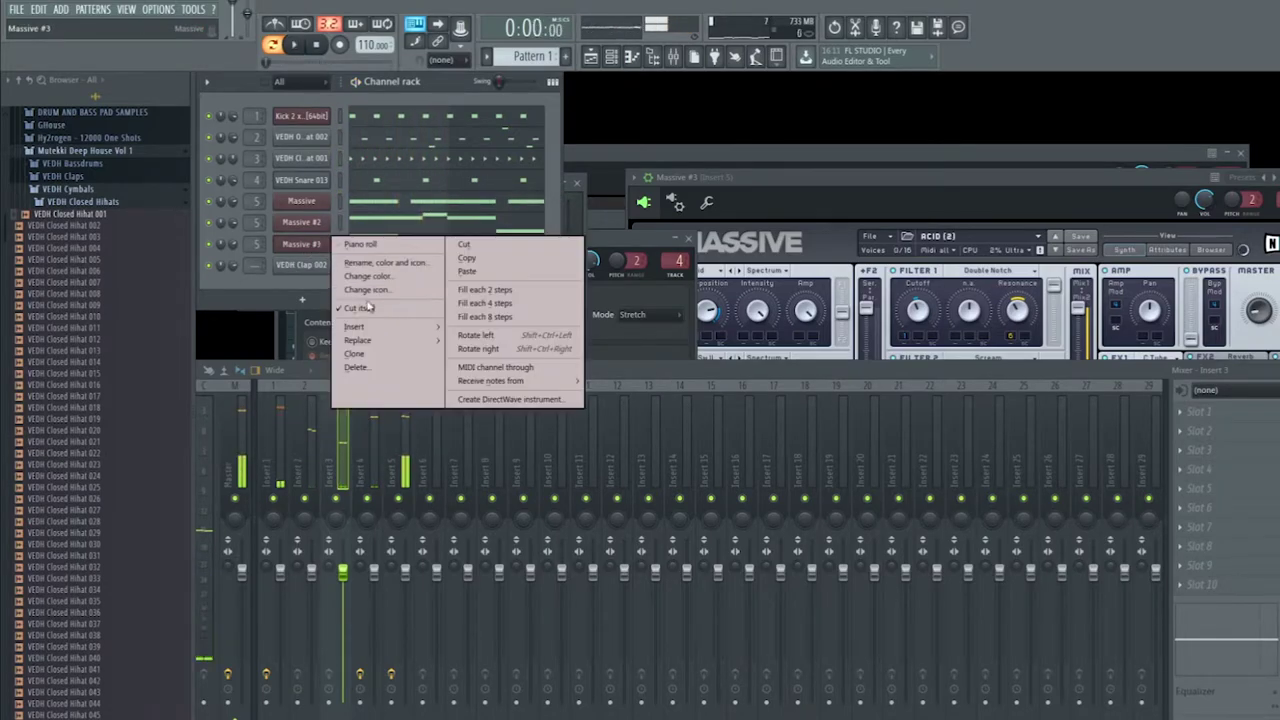
click(358, 244)
key(space)
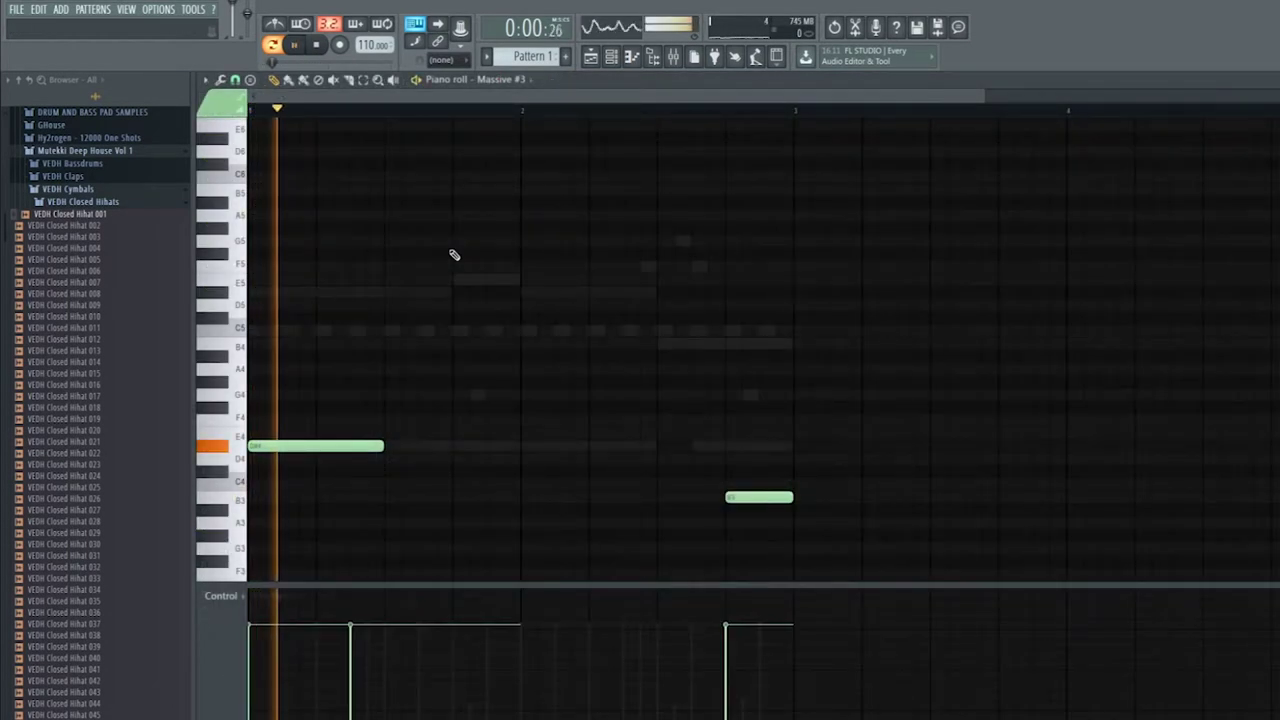
scroll(540, 240, down, 3)
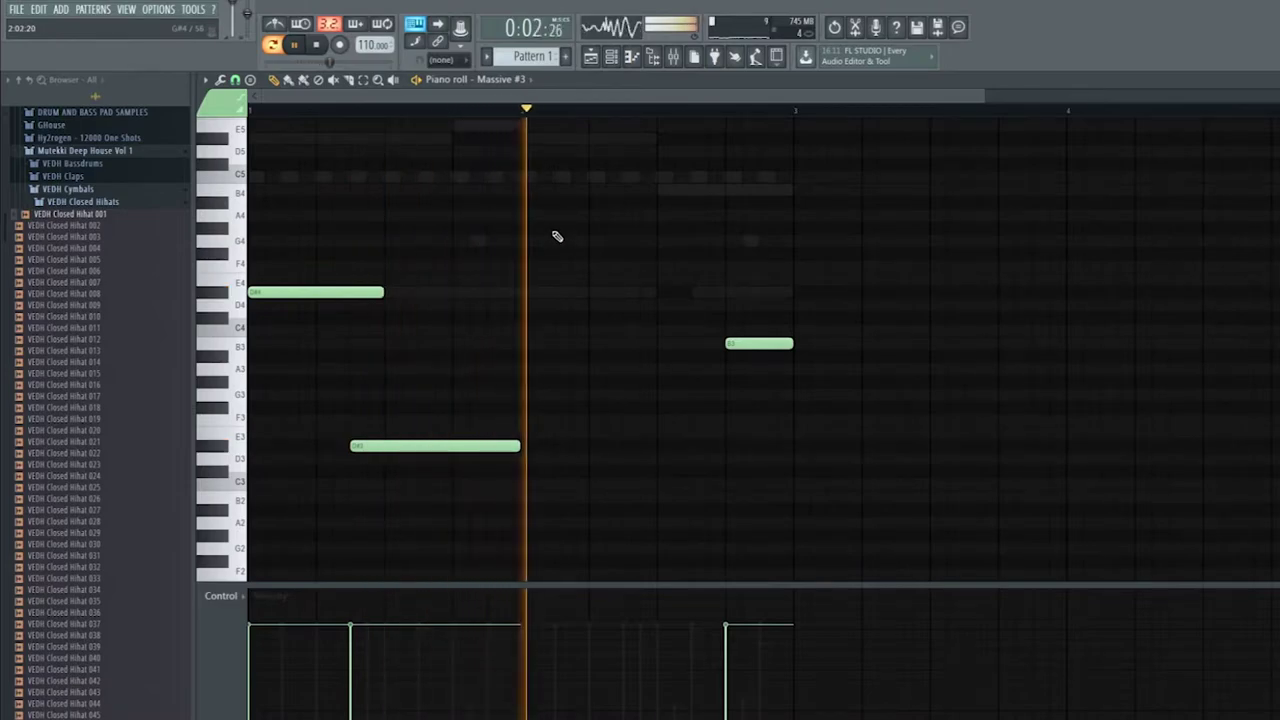
scroll(555, 236, down, 3)
key(space)
Set the glide time of the Massive #3 synth to 40 while auditioning the pattern.
key(F6)
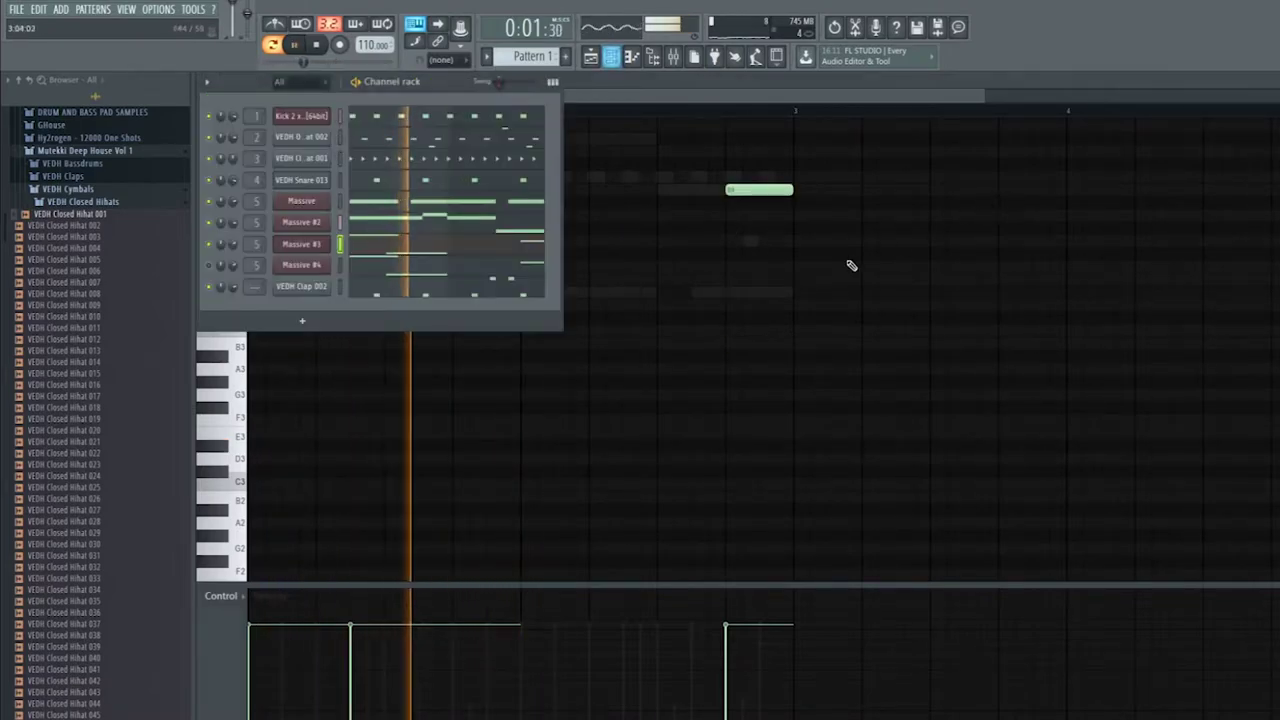
click(299, 246)
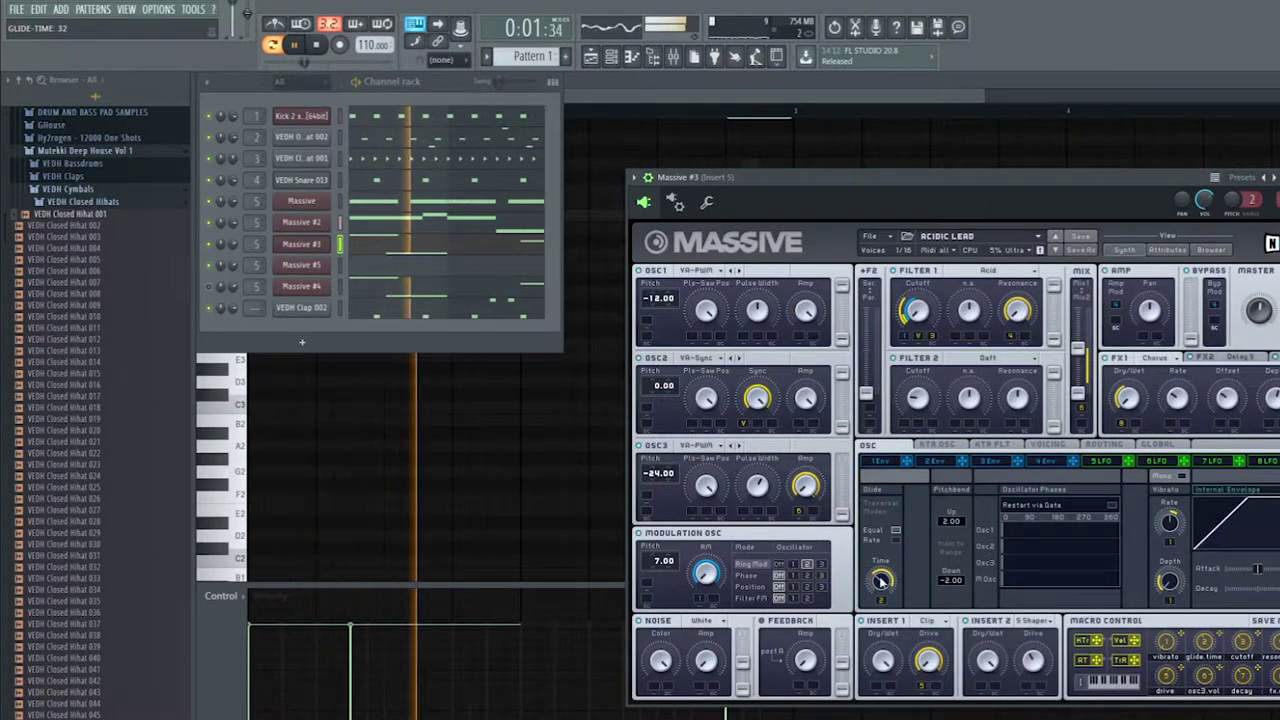
click(535, 330)
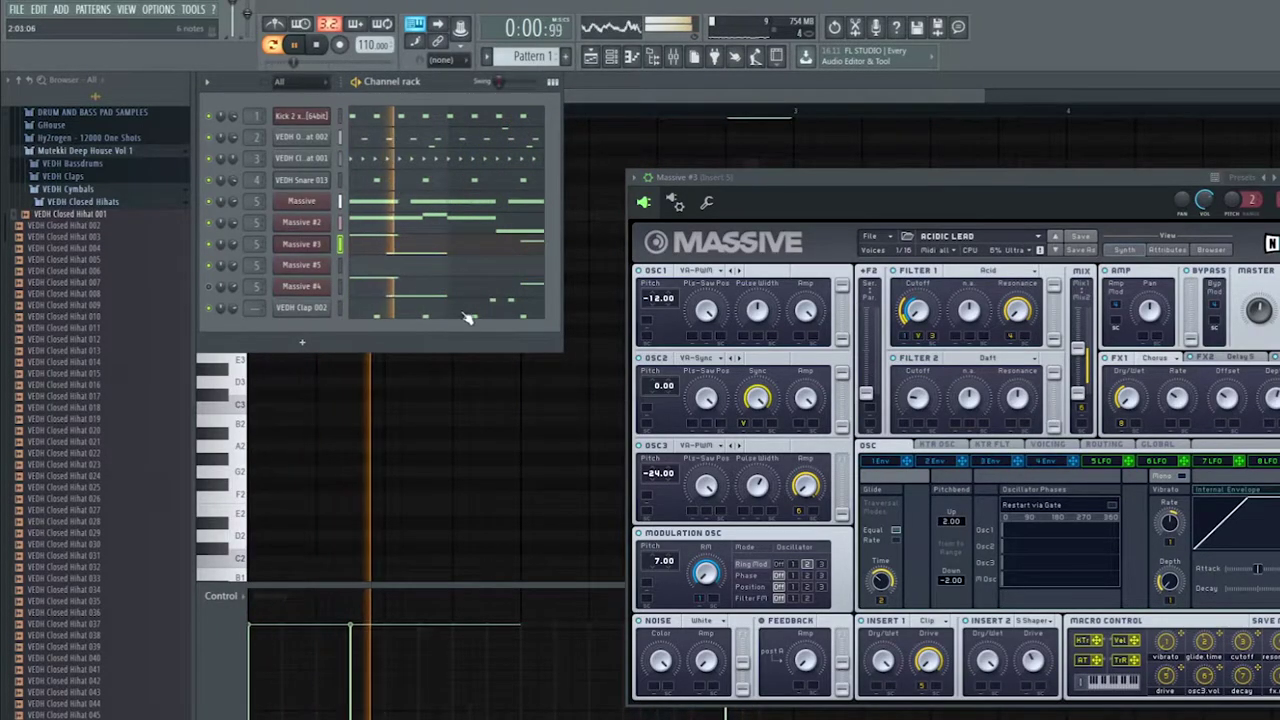
drag(882, 586, 882, 577)
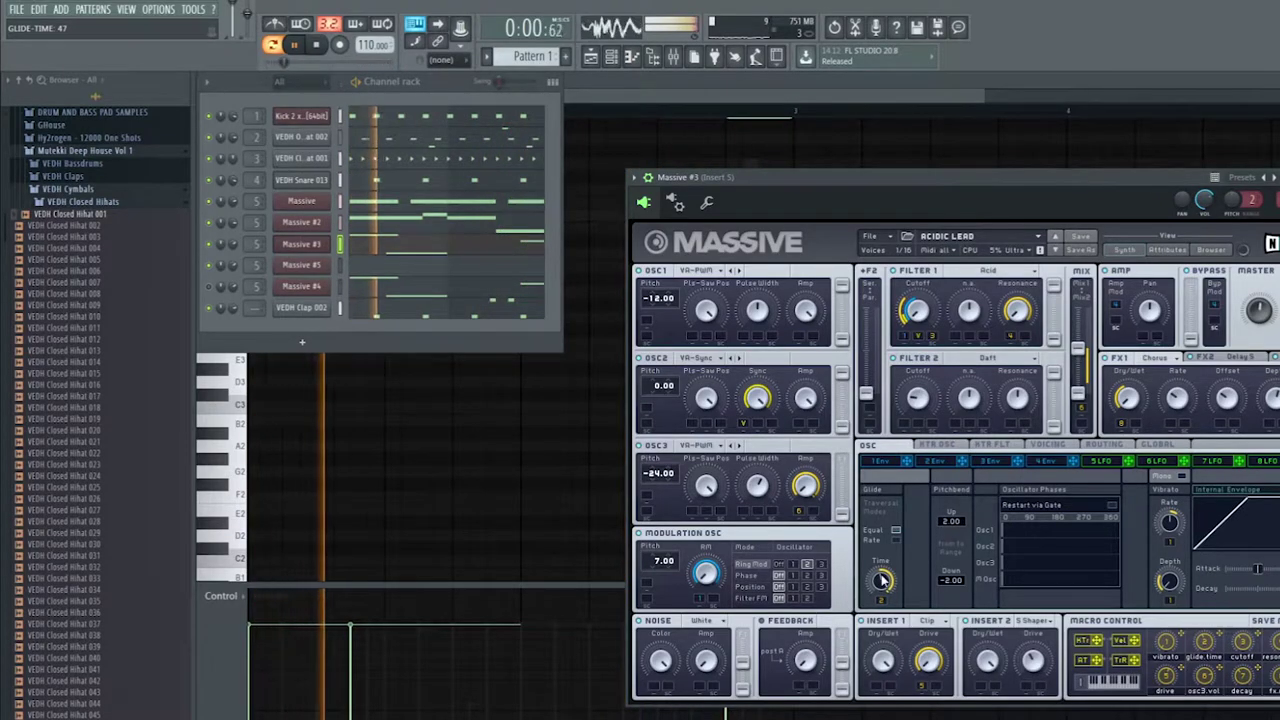
drag(881, 588, 882, 583)
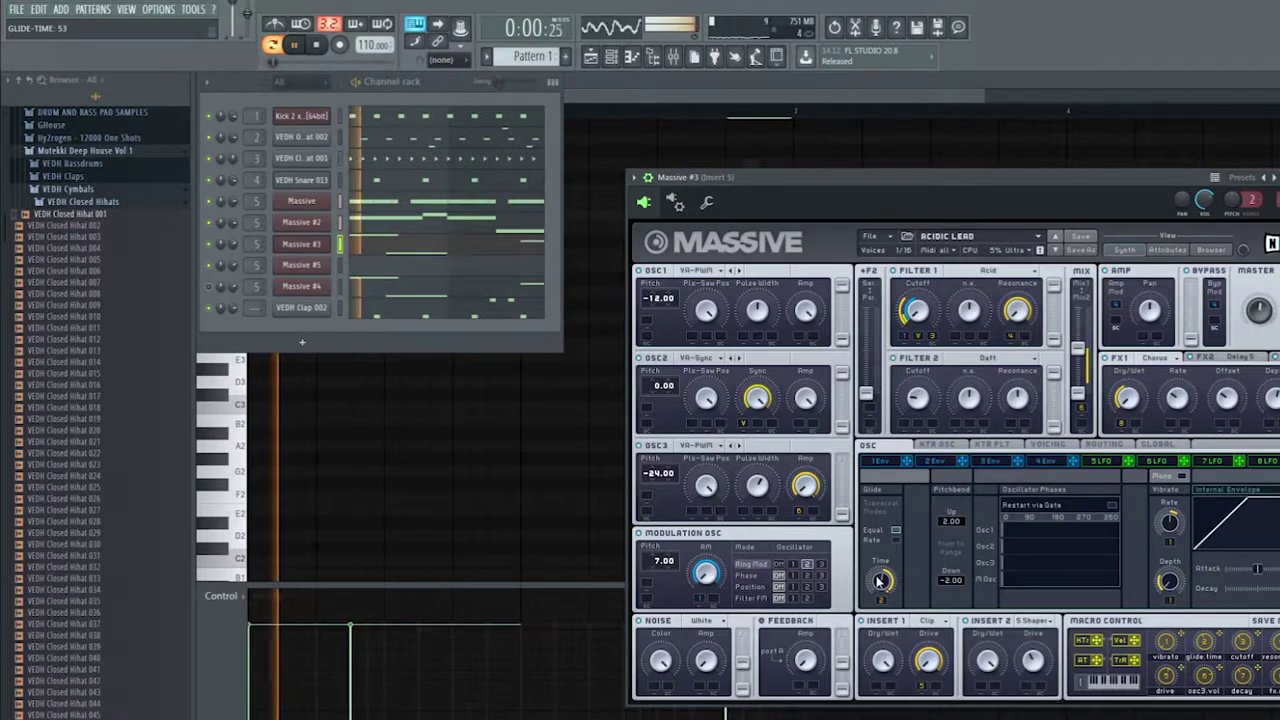
drag(880, 581, 885, 600)
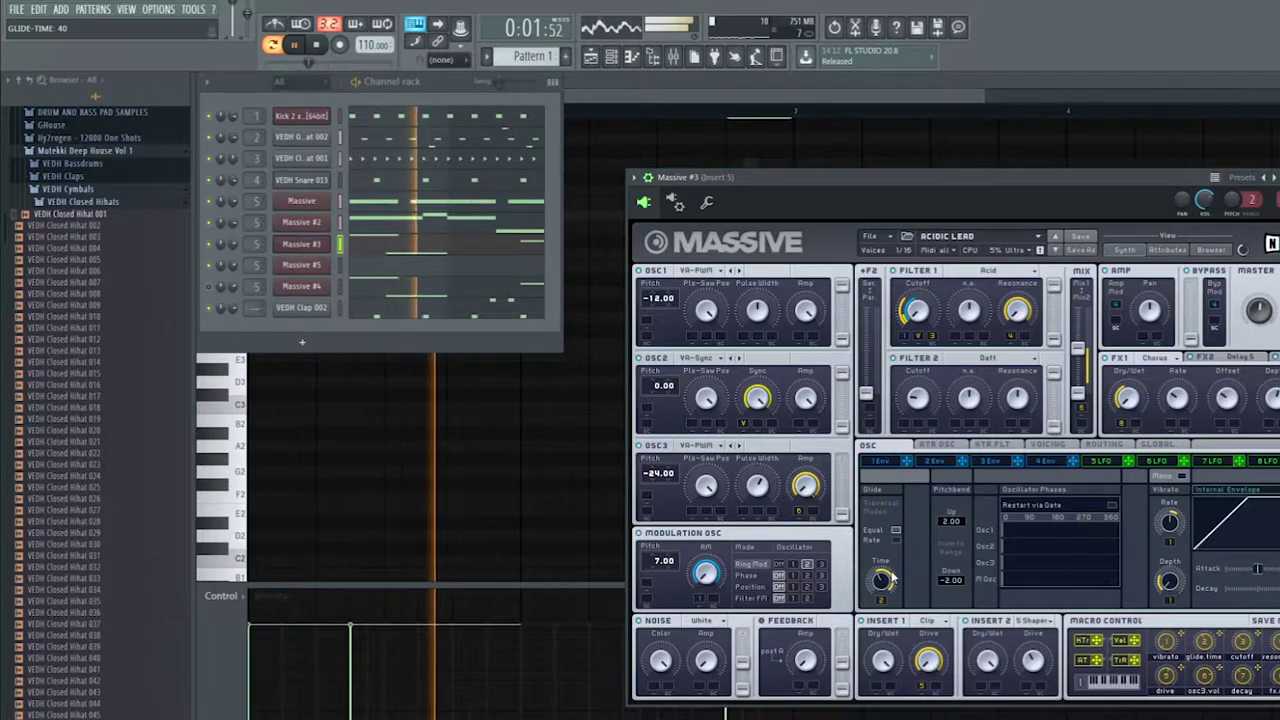
key(space)
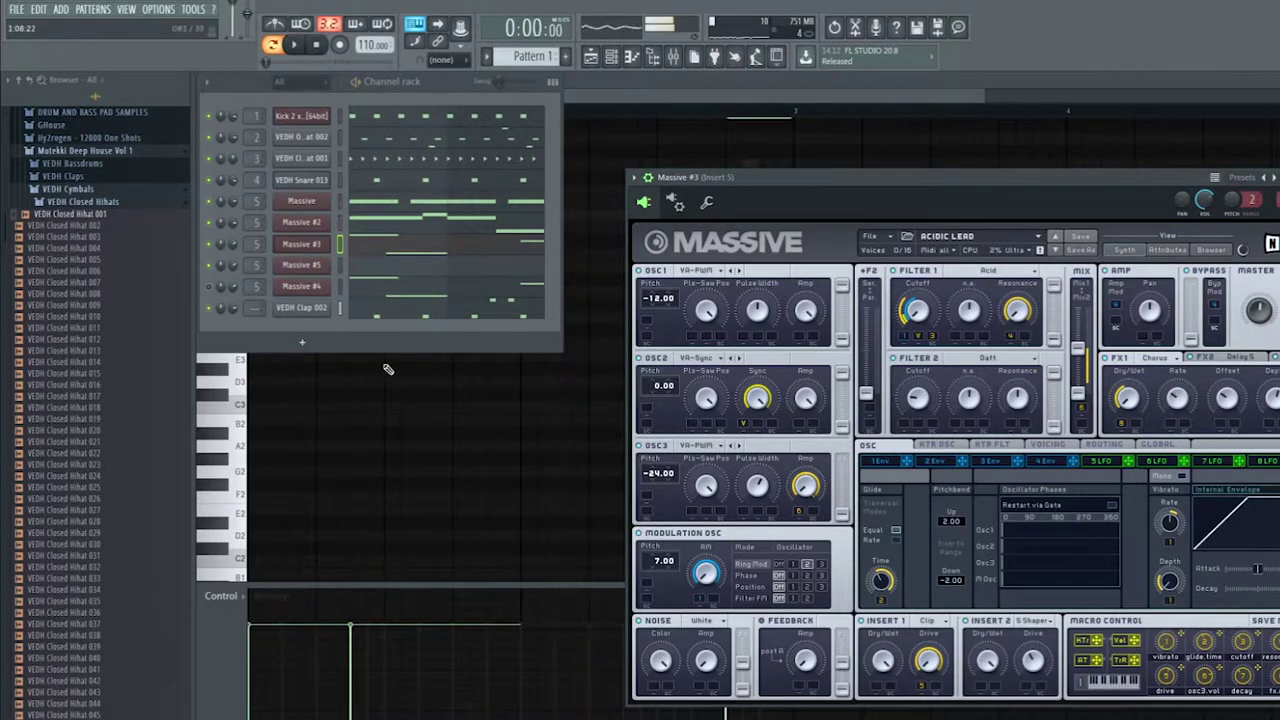
Place three consecutive D#5 notes at the start of bar 1 for Massive #5, with the third ending on beat 3.
click(383, 265)
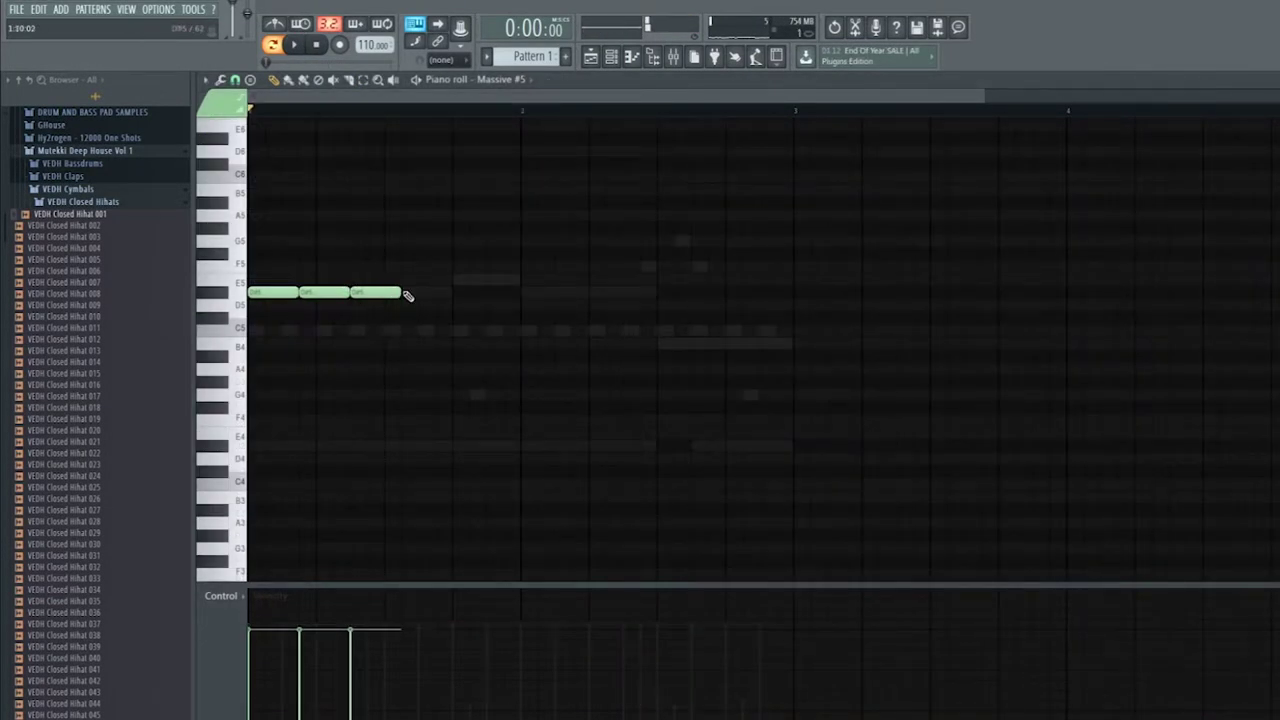
key(space)
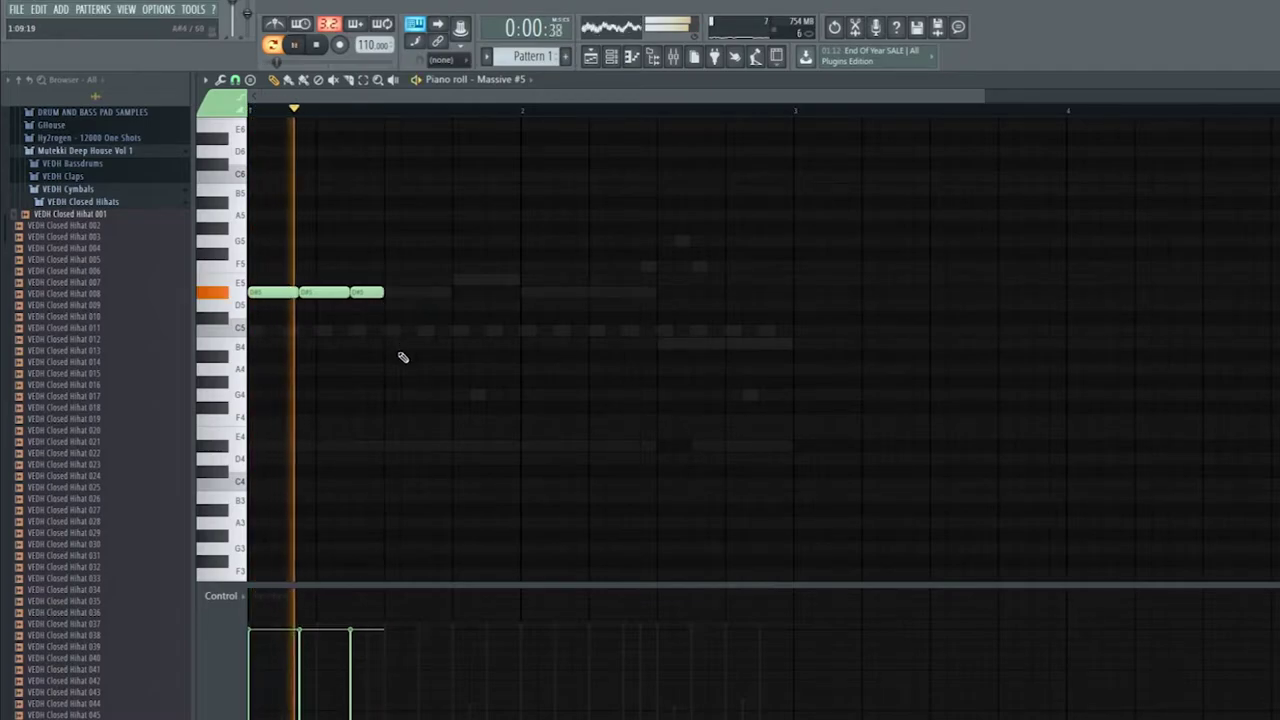
key(space)
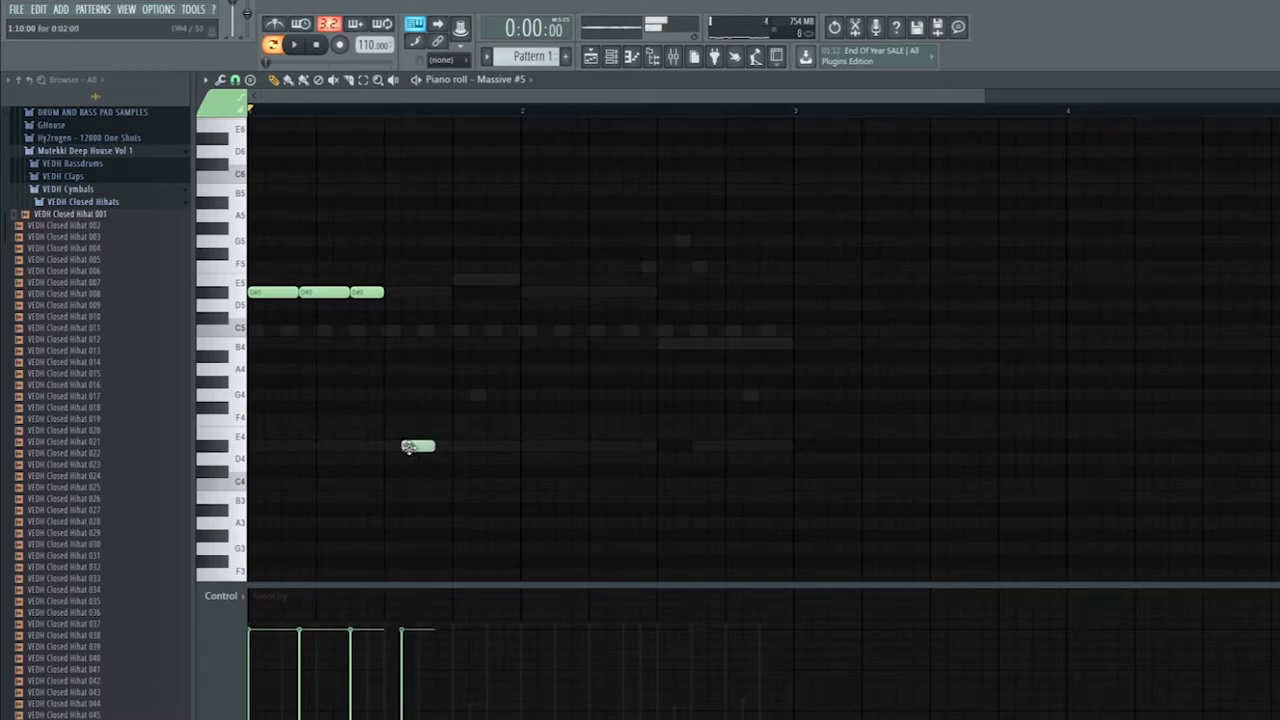
Try short D#4 notes at different positions after the D#5 notes in bar 1 of Massive #5, then remove them.
key(space)
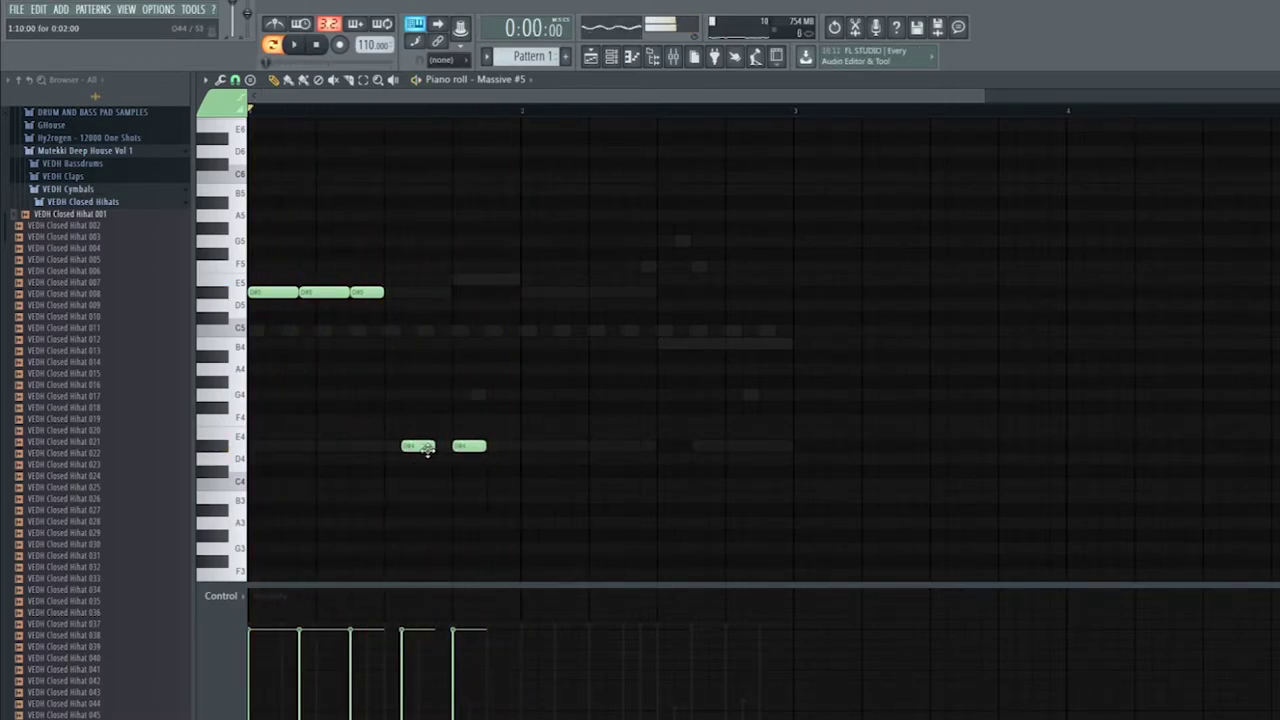
drag(417, 447, 434, 448)
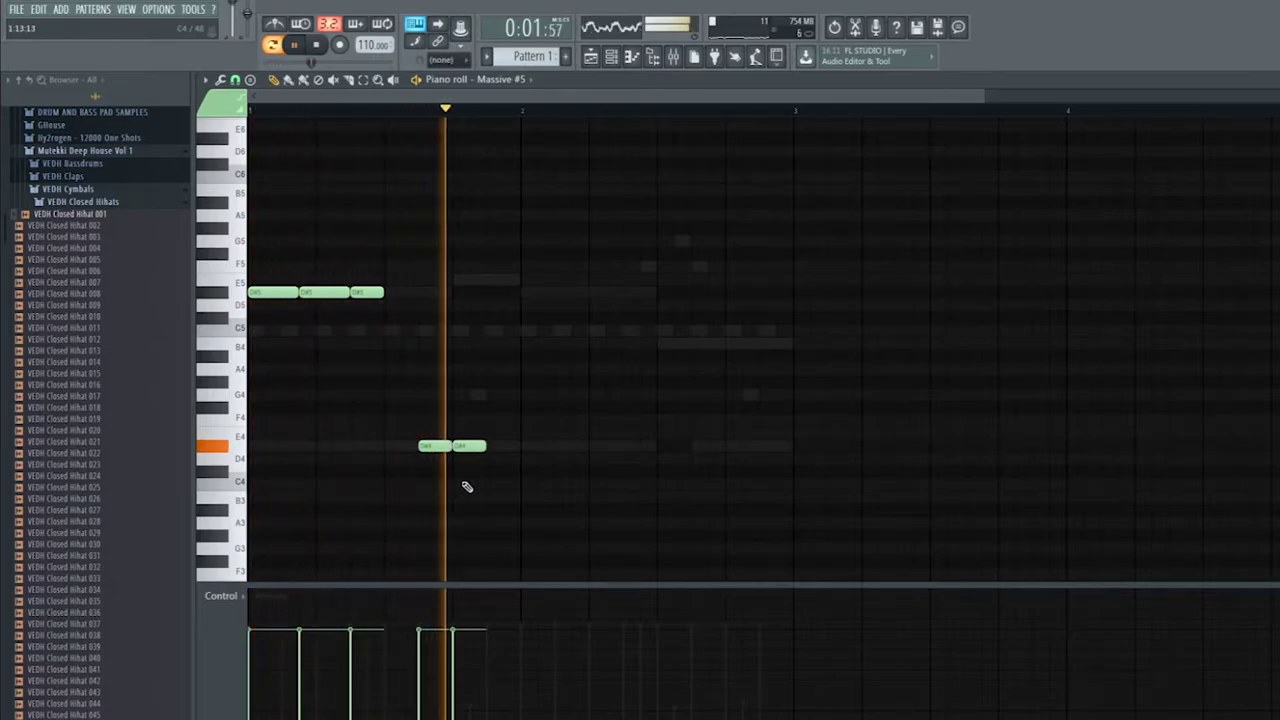
click(389, 447)
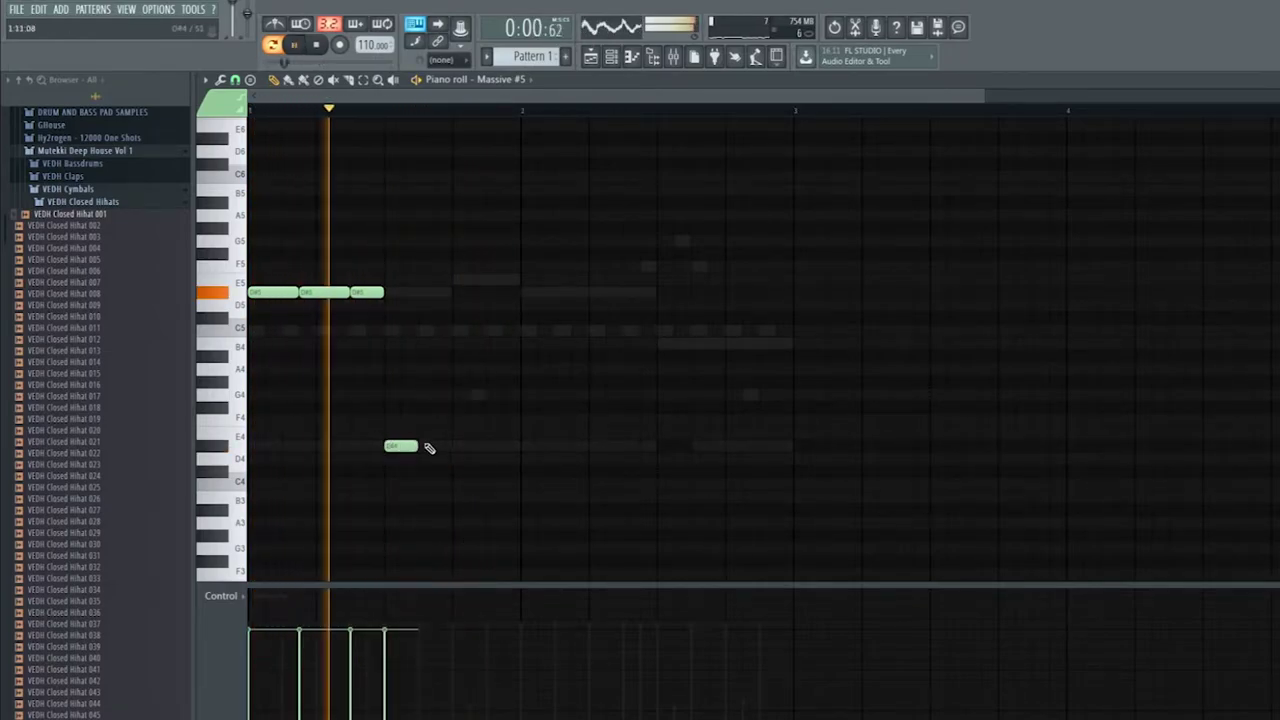
click(437, 446)
right_click(450, 446)
key(space)
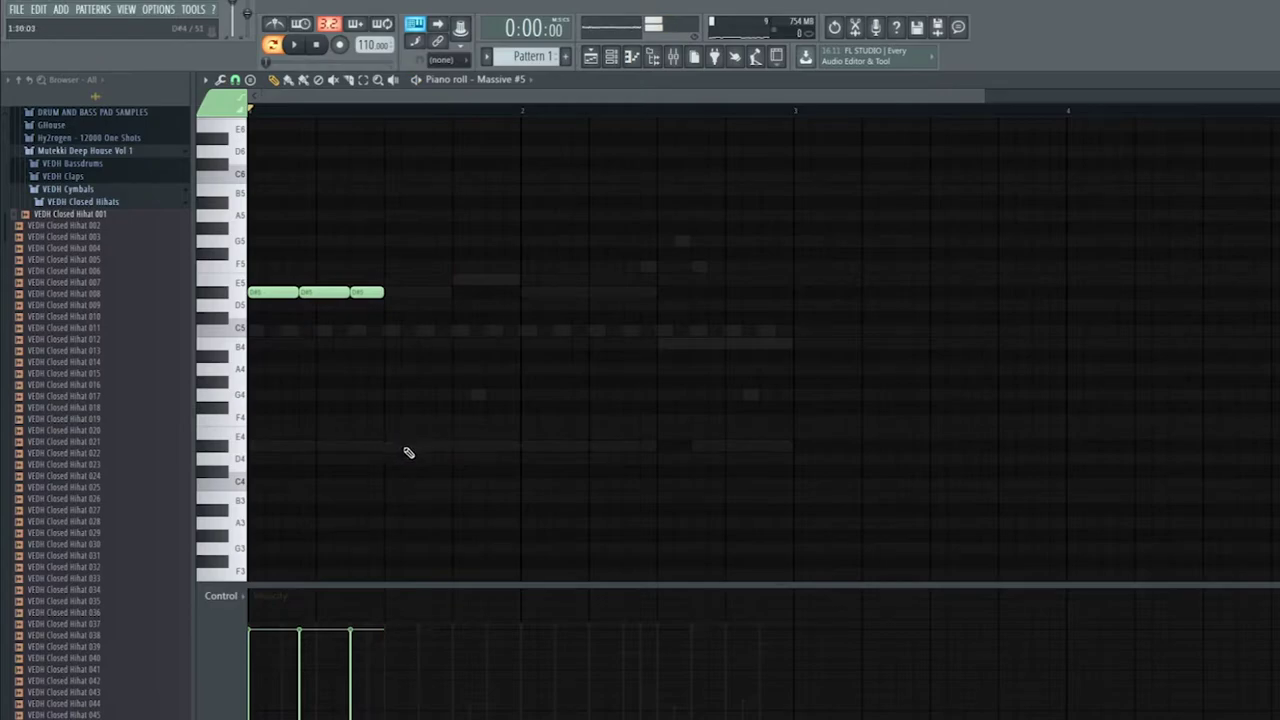
Add three short D#4 notes after the D#5 notes of Massive #5, the last at the start of bar 2, and audition the pattern.
click(458, 446)
key(space)
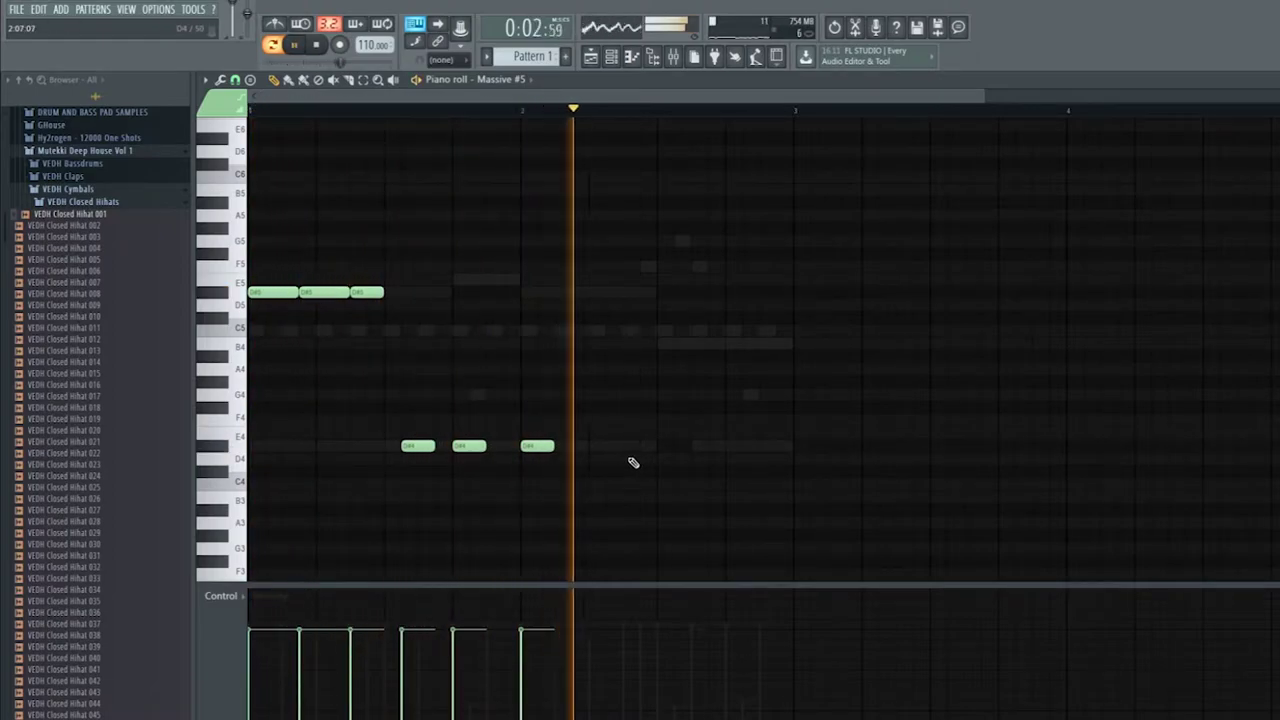
key(space)
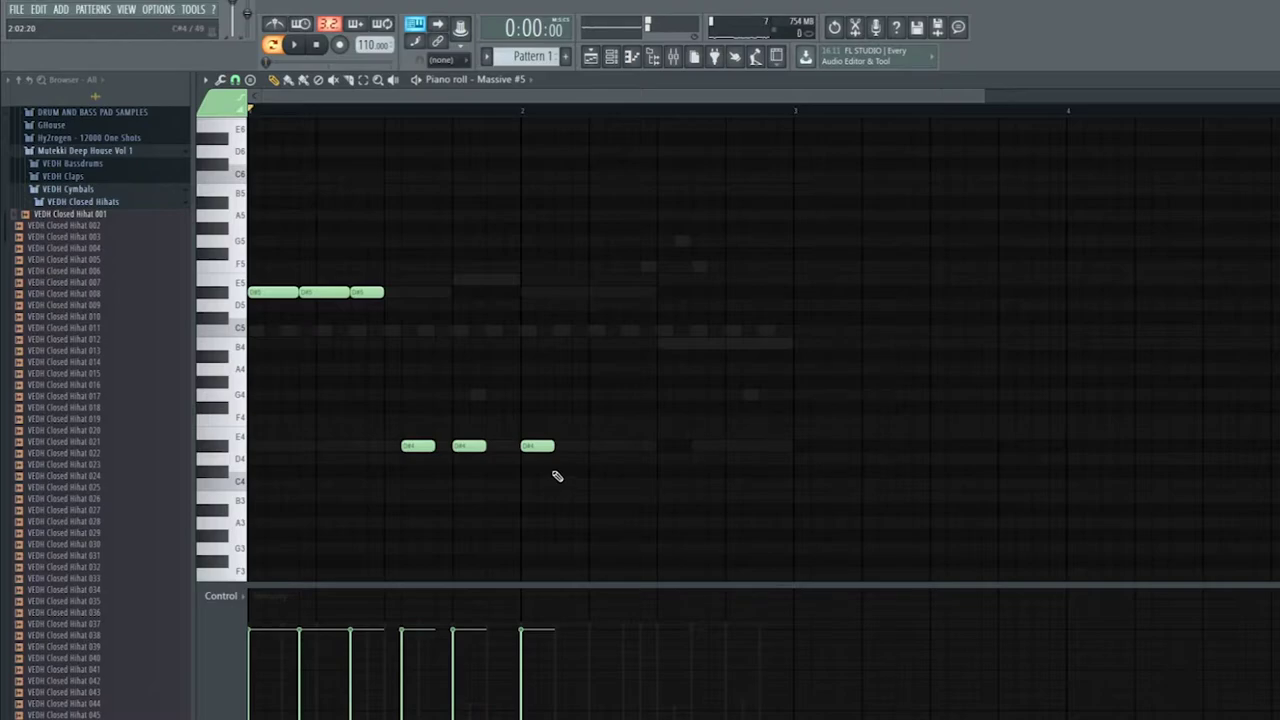
Paint four consecutive Massive #2 clips on Track 3 of the playlist, from bar 9 to bar 17.
key(F5)
key(space)
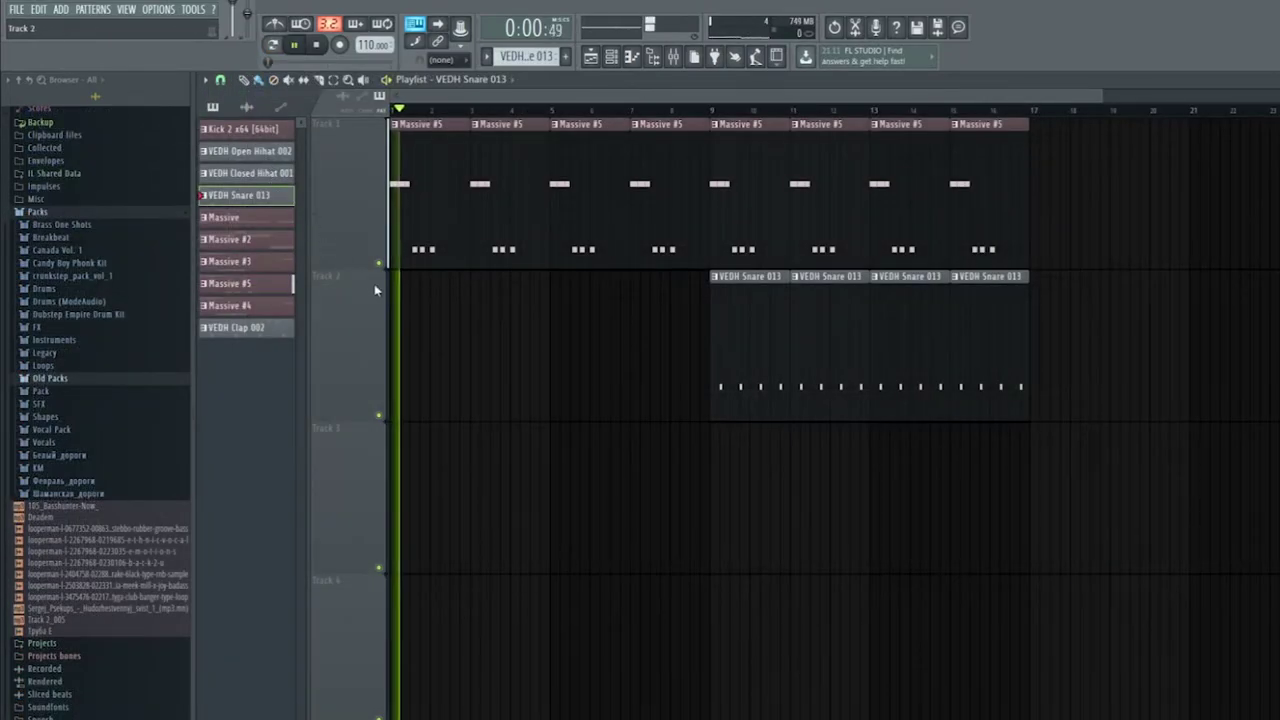
key(space)
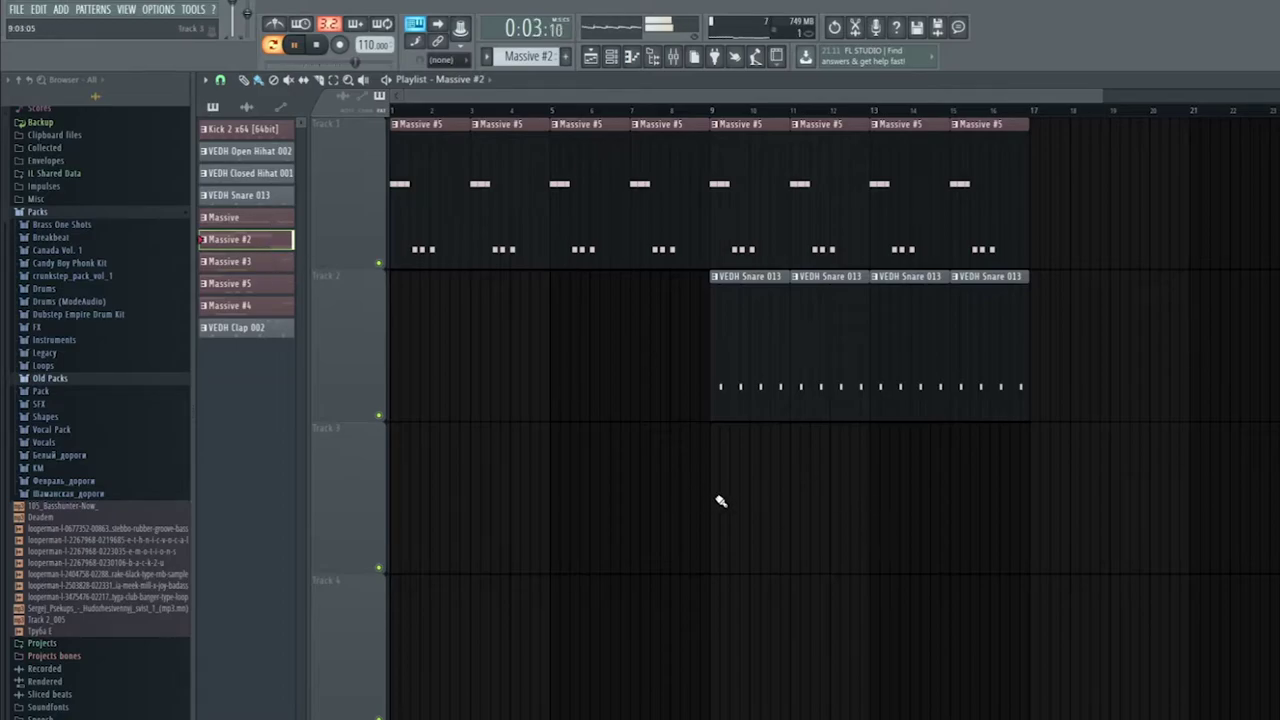
drag(720, 501, 975, 466)
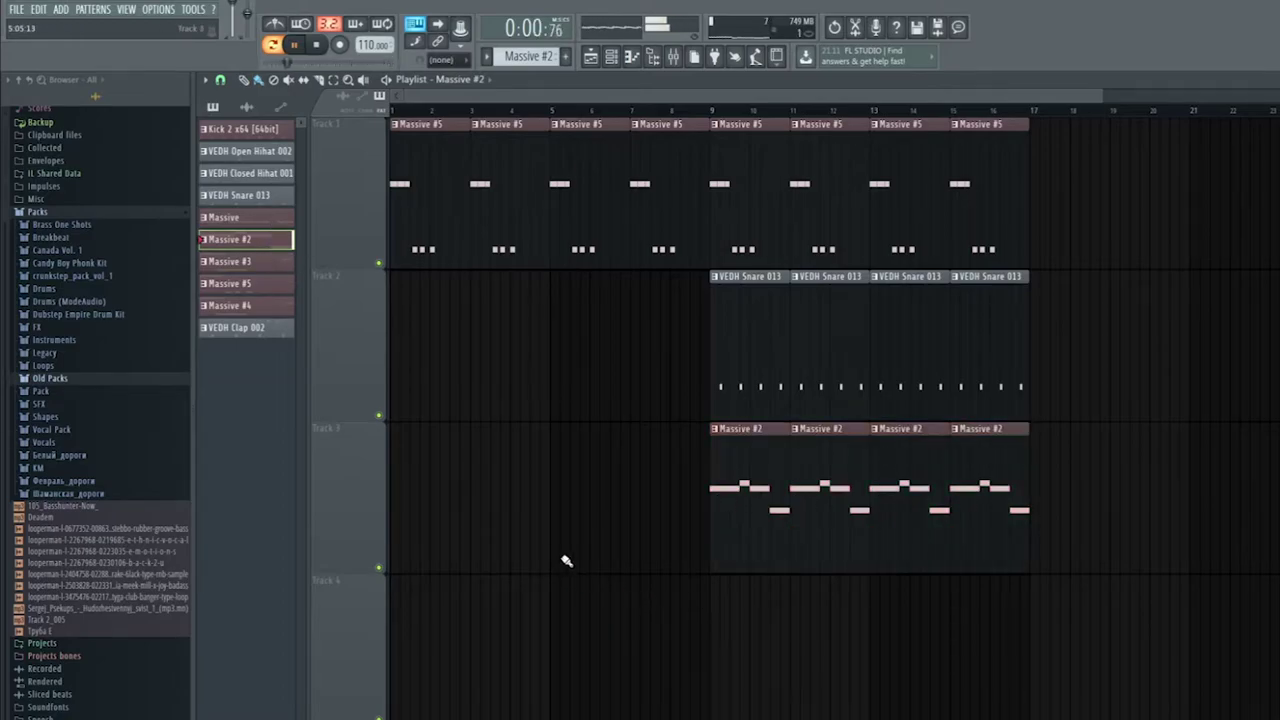
Place a second Pattern 11 clip on Track 4 at bar 9 and shorten it to end at bar 11.
scroll(566, 555, down, 3)
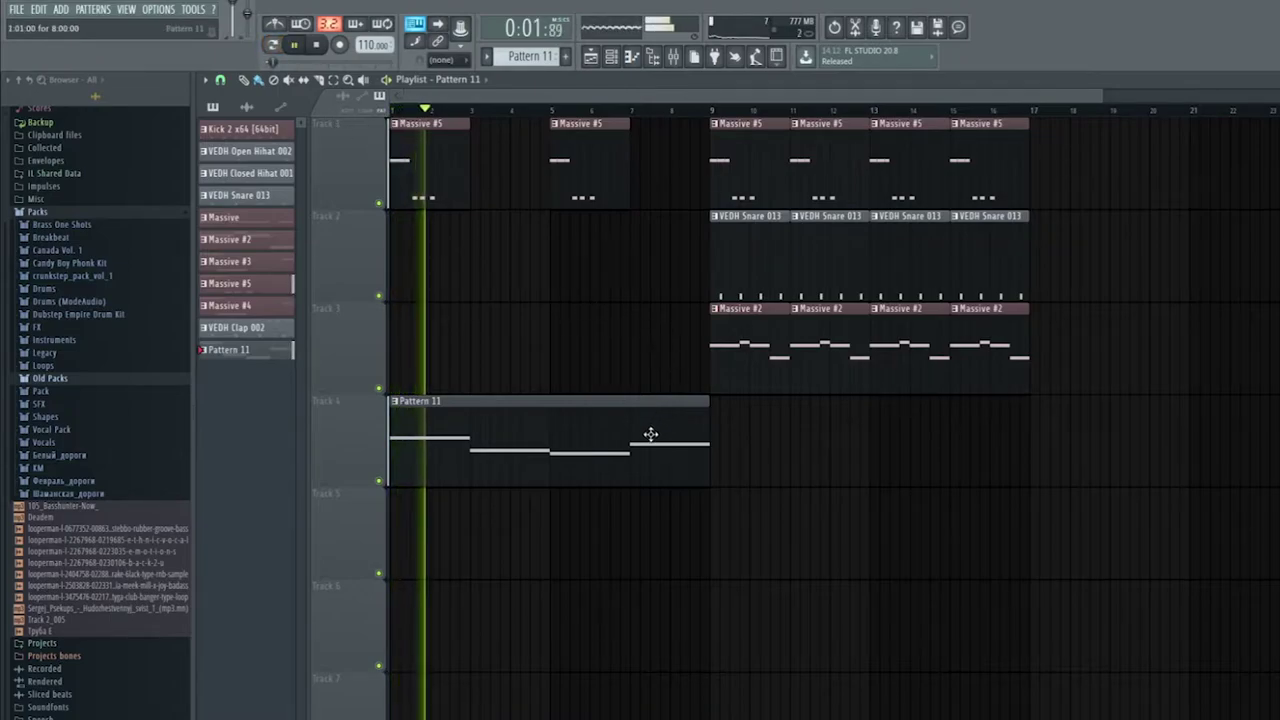
click(717, 437)
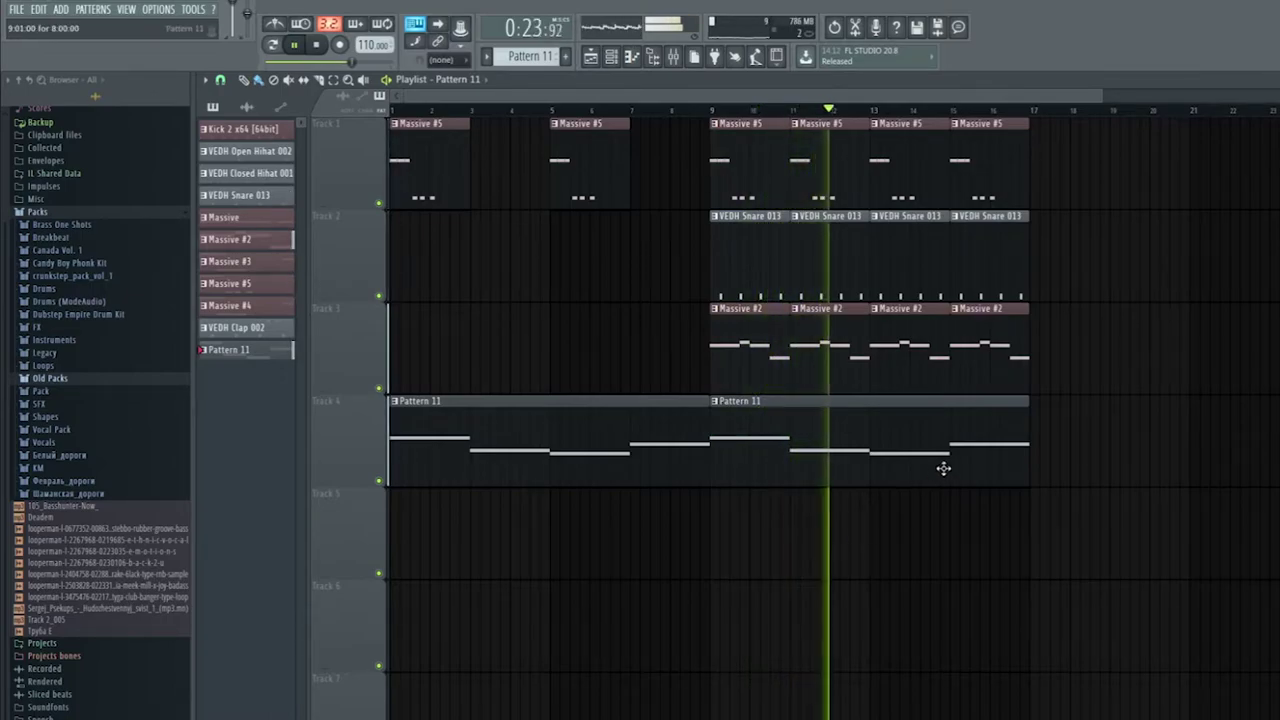
drag(1025, 452, 789, 470)
click(829, 461)
right_click(832, 464)
key(space)
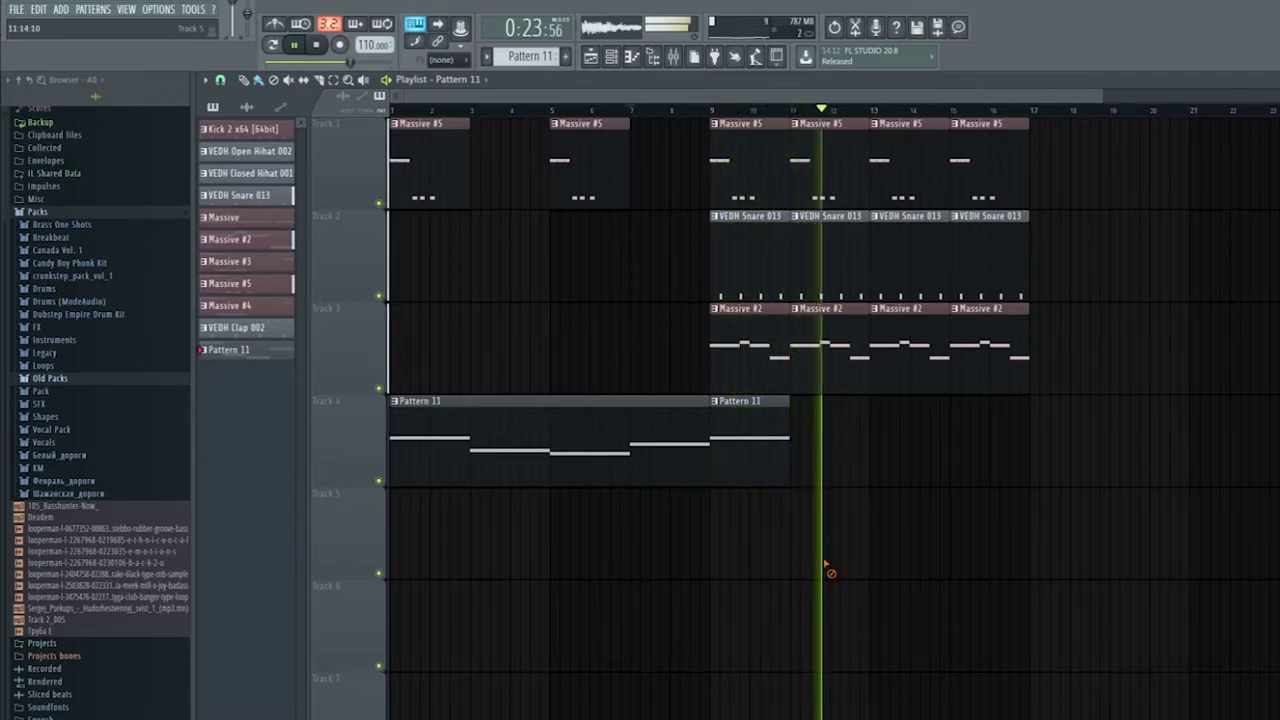
Duplicate the snare and Massive #2 clips of bars 9 to 17 so the copies start at bar 17.
scroll(729, 543, down, 2)
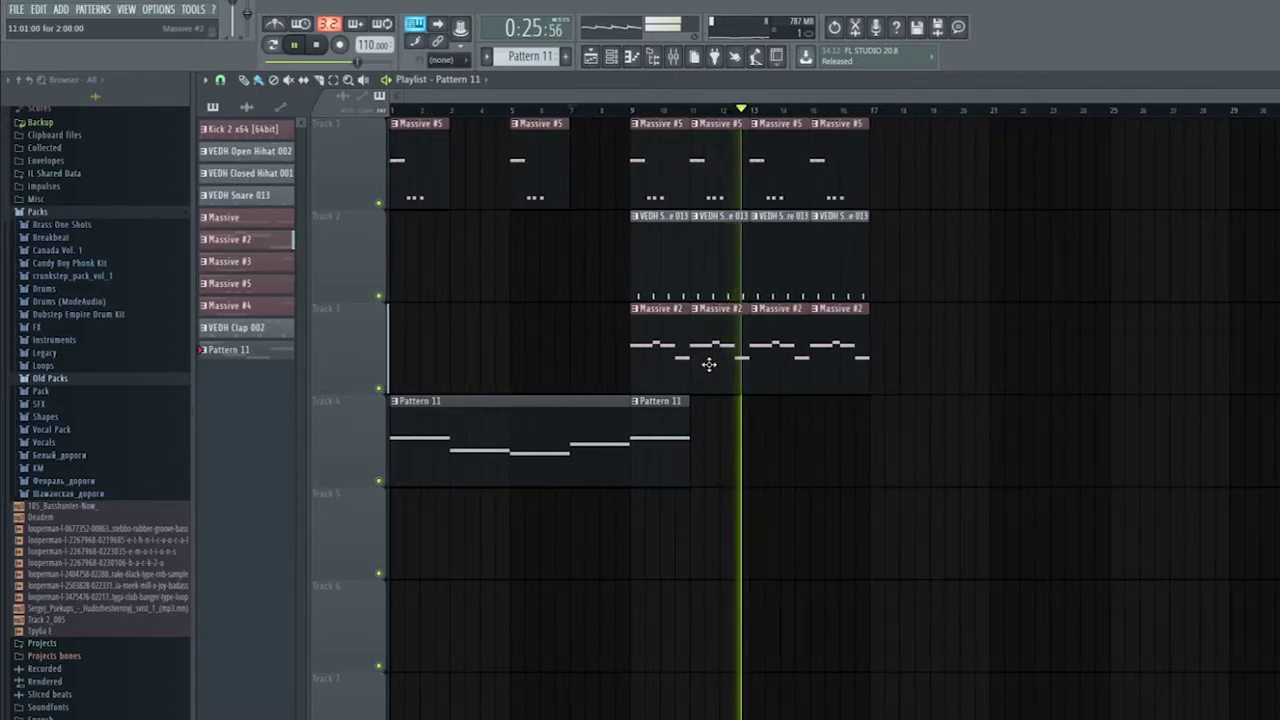
drag(884, 158, 648, 328)
key(ctrl+b)
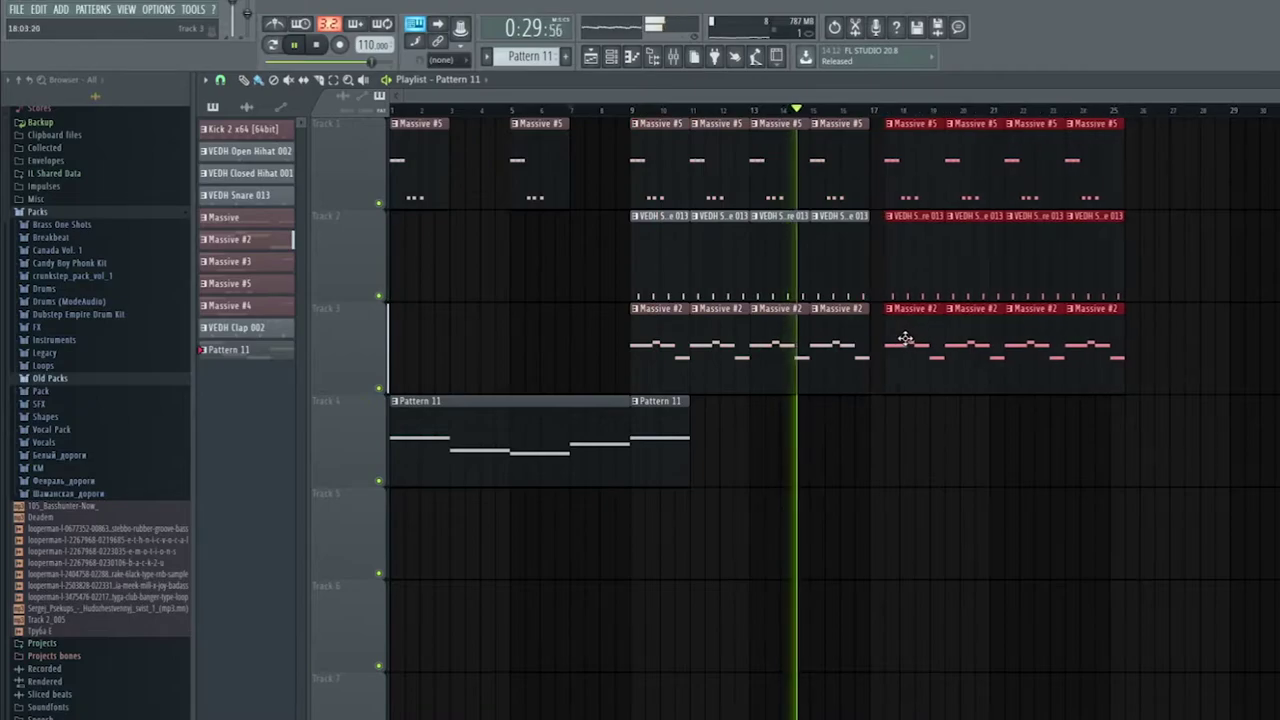
scroll(837, 369, up, 6)
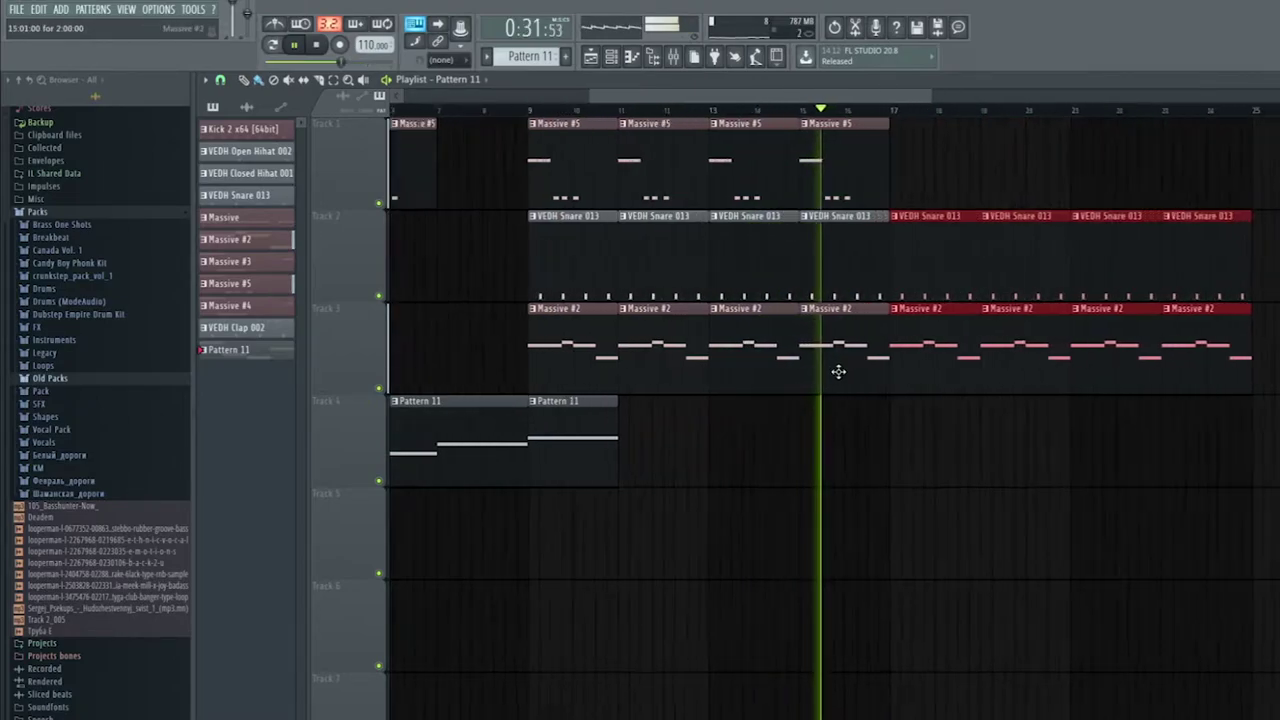
Shorten the last VEDH Snare 013 and Massive #2 clips before bar 17 so they end at bar 16.
key(space)
drag(911, 420, 865, 206)
click(906, 434)
drag(906, 434, 875, 329)
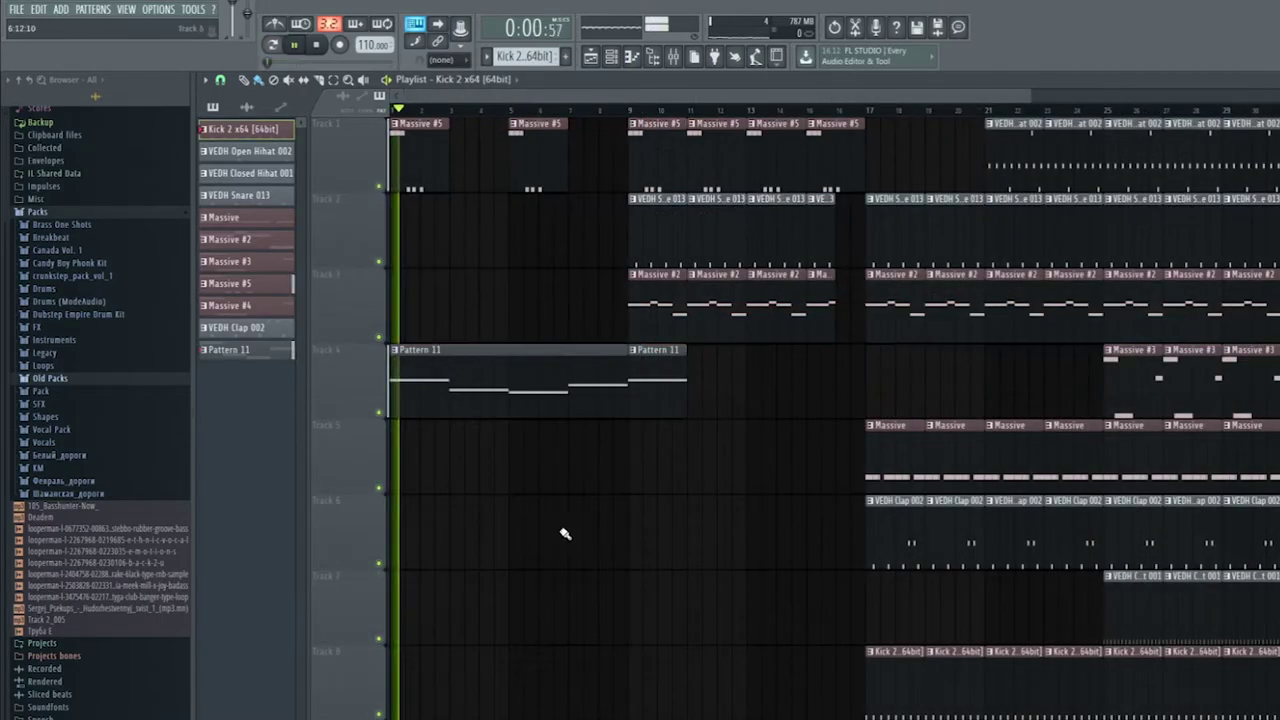
Play the arrangement and review how the synth and drum clips layer across the tracks up to bar 33.
scroll(536, 537, down, 1)
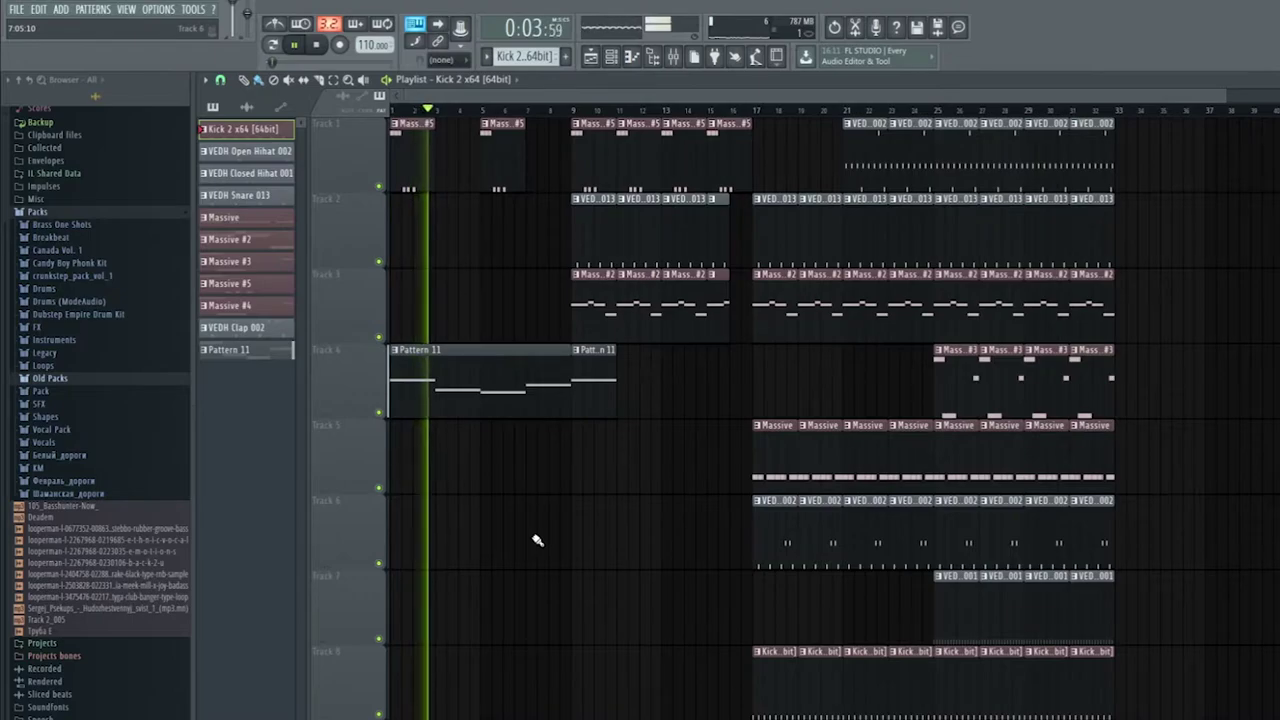
scroll(554, 539, down, 1)
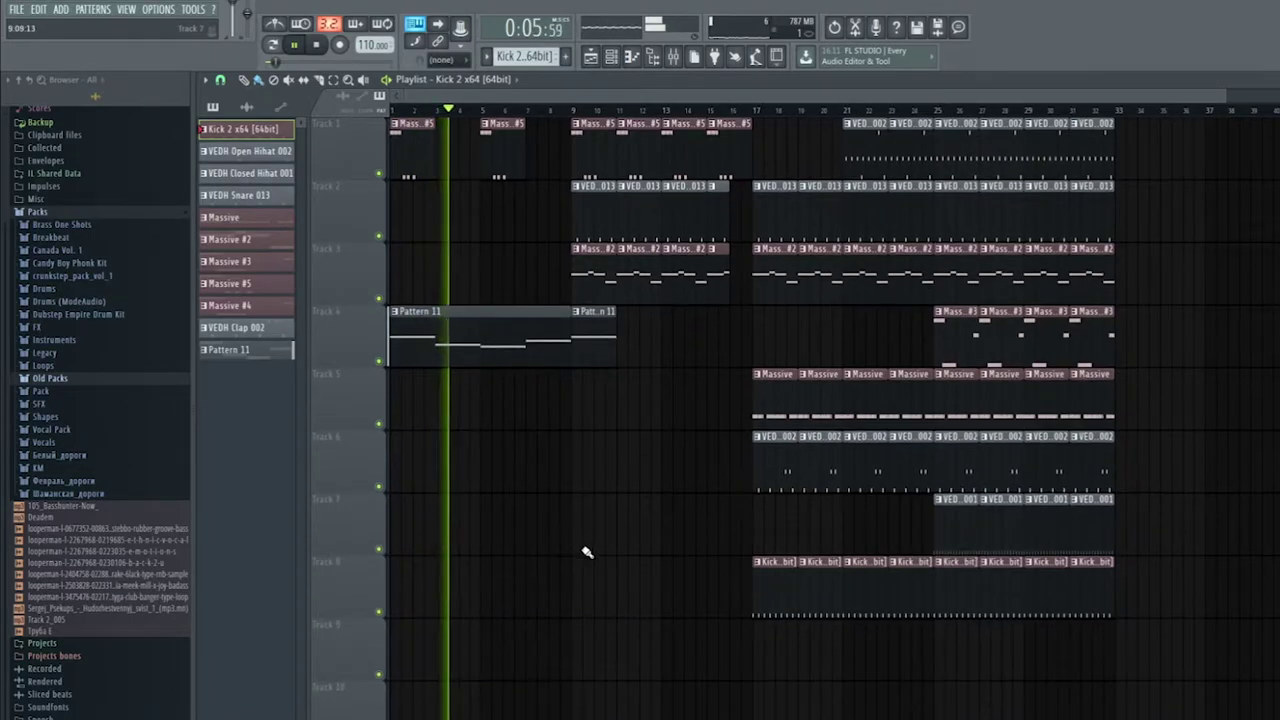
scroll(583, 556, up, 1)
scroll(580, 557, up, 1)
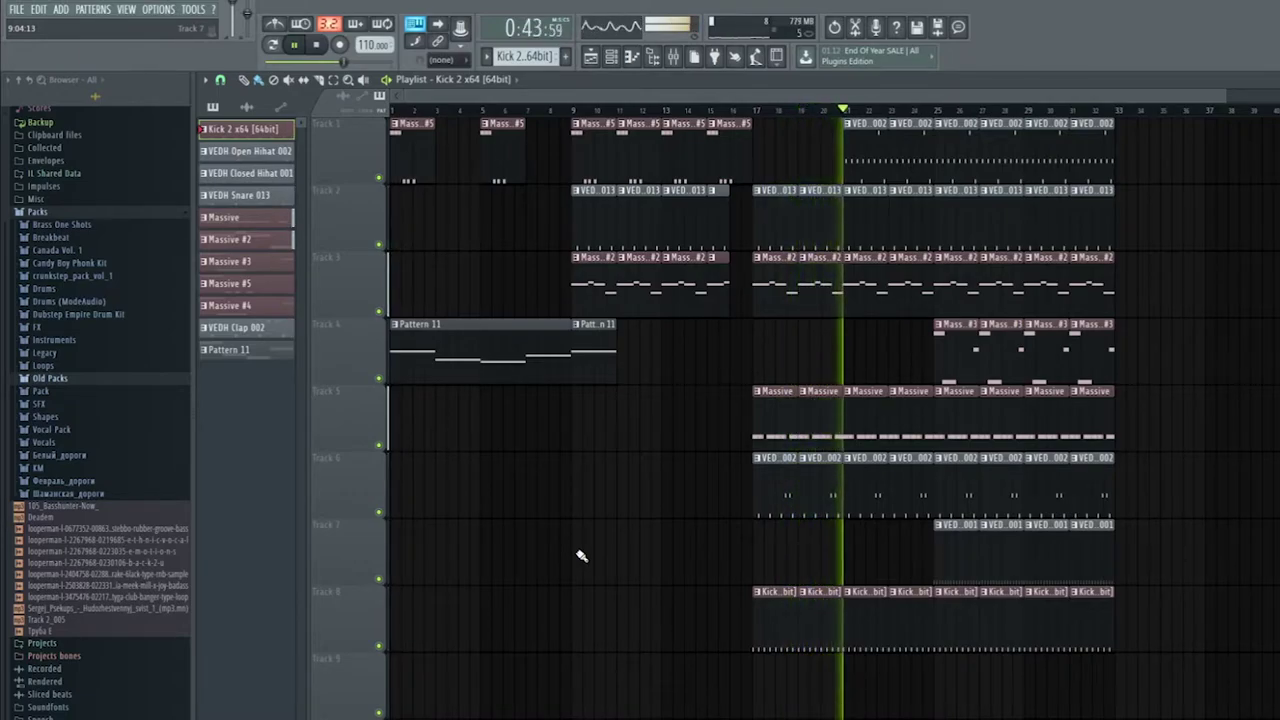
key(space)
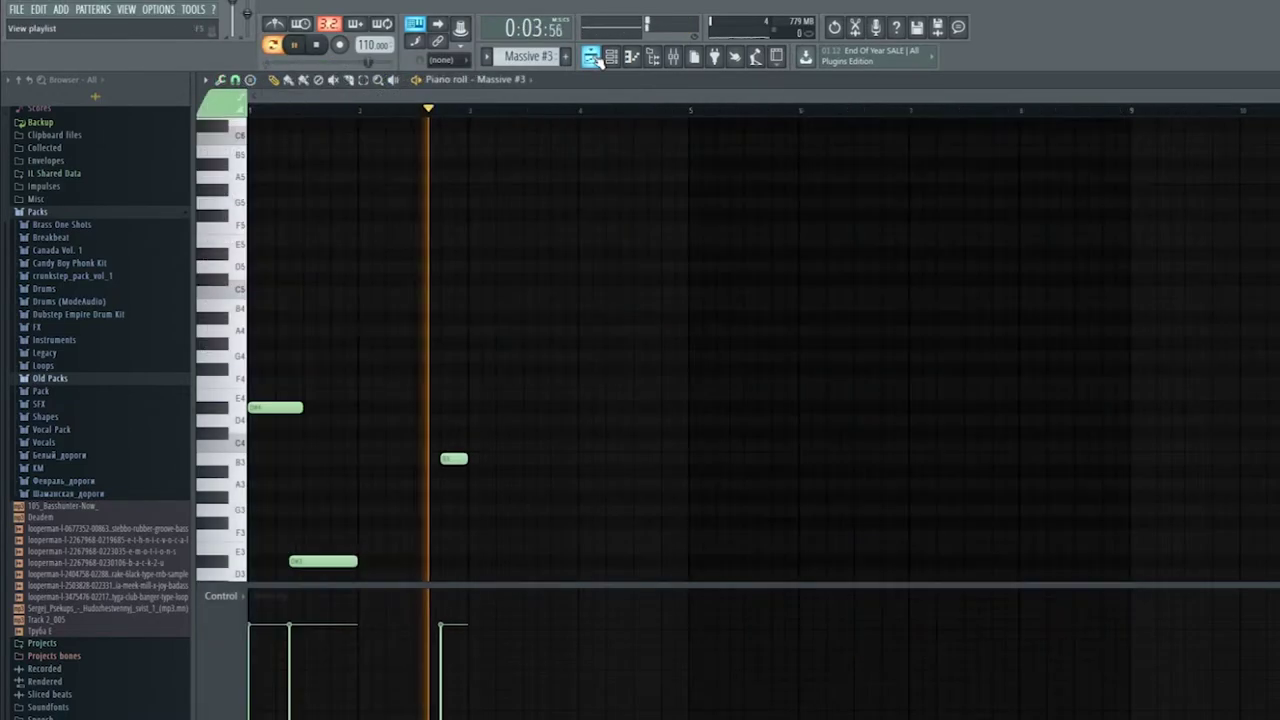
click(633, 60)
key(space)
scroll(1214, 370, up, 2)
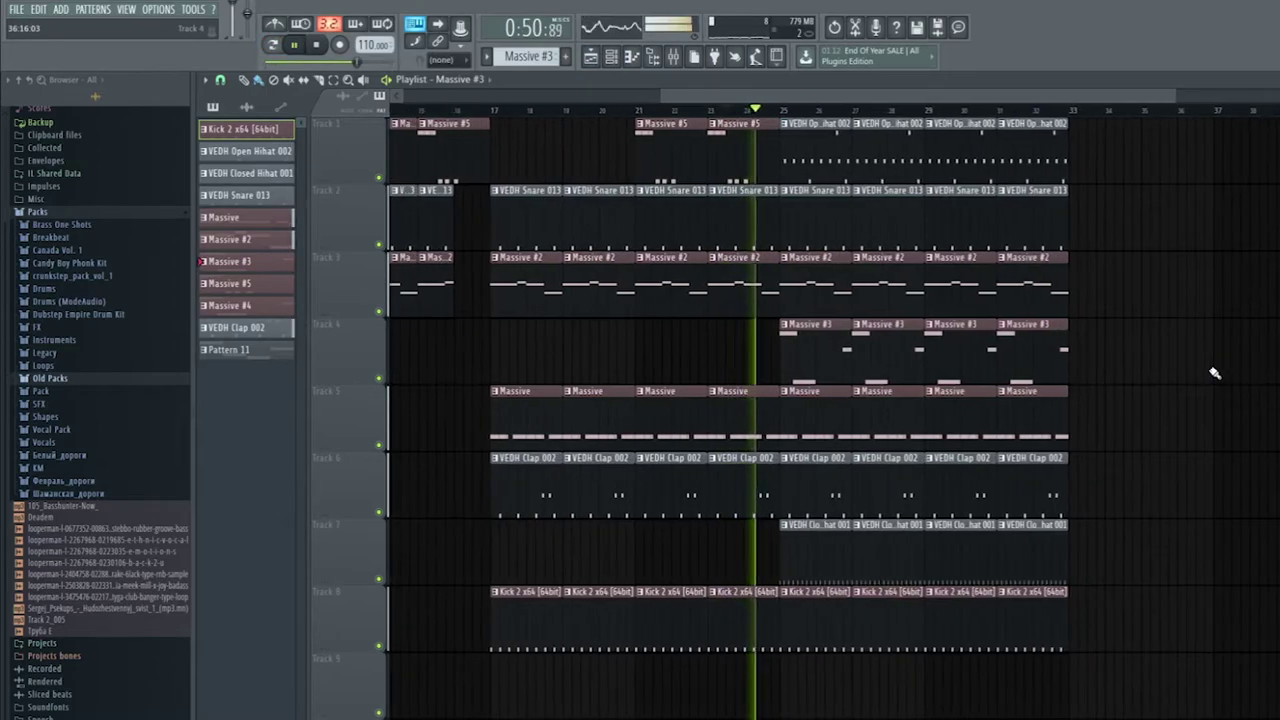
scroll(1214, 373, up, 1)
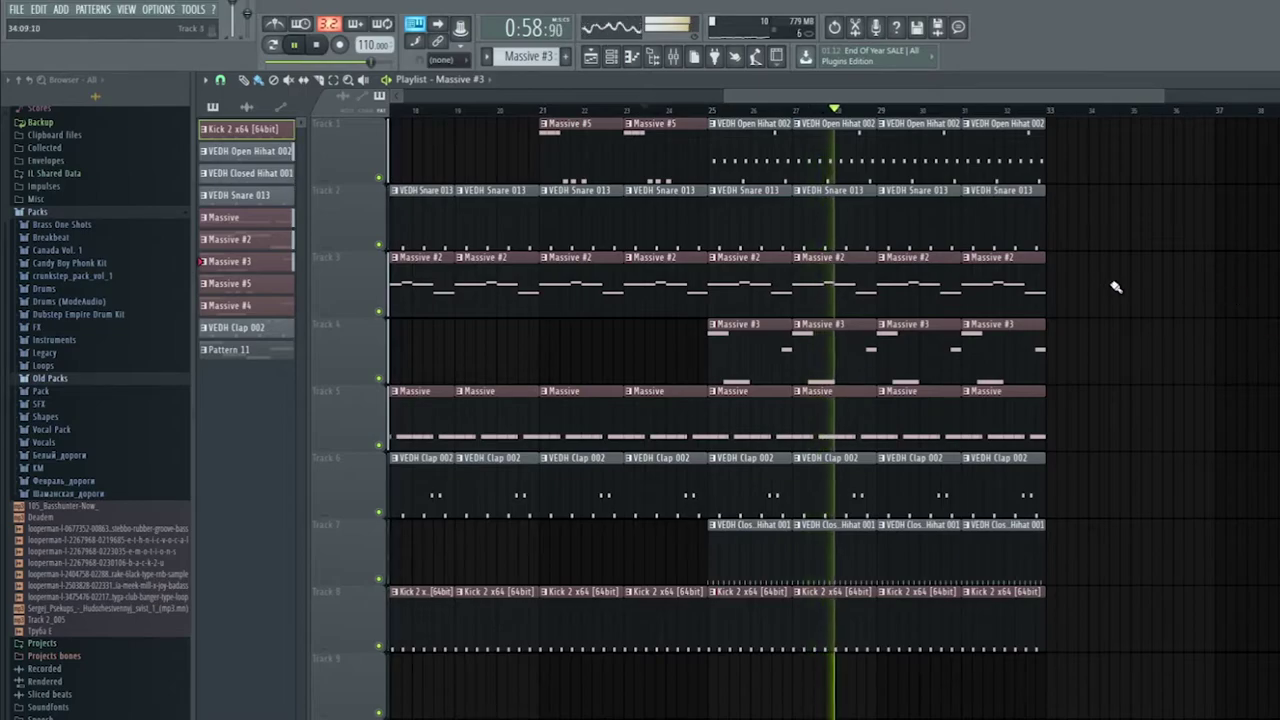
Open the VEDH Open Hihat 002 pattern from its playlist clip and inspect its channel in the channel rack.
double_click(760, 145)
key(F6)
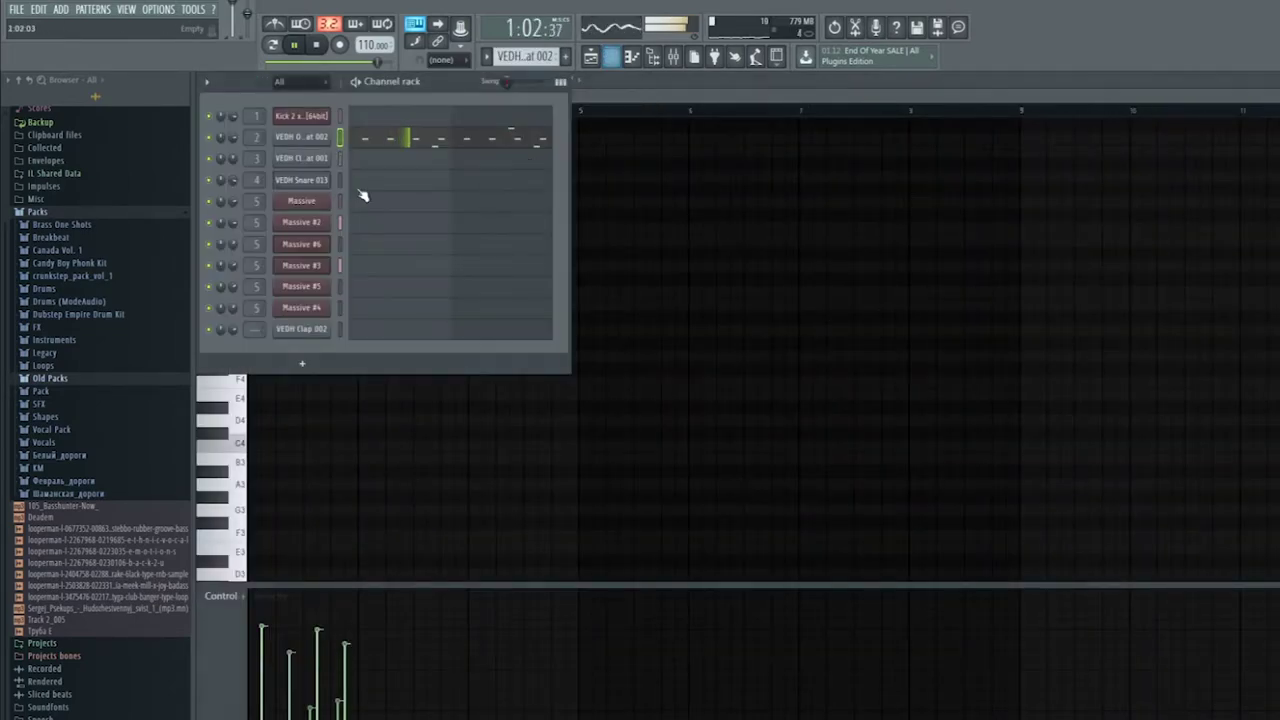
click(312, 141)
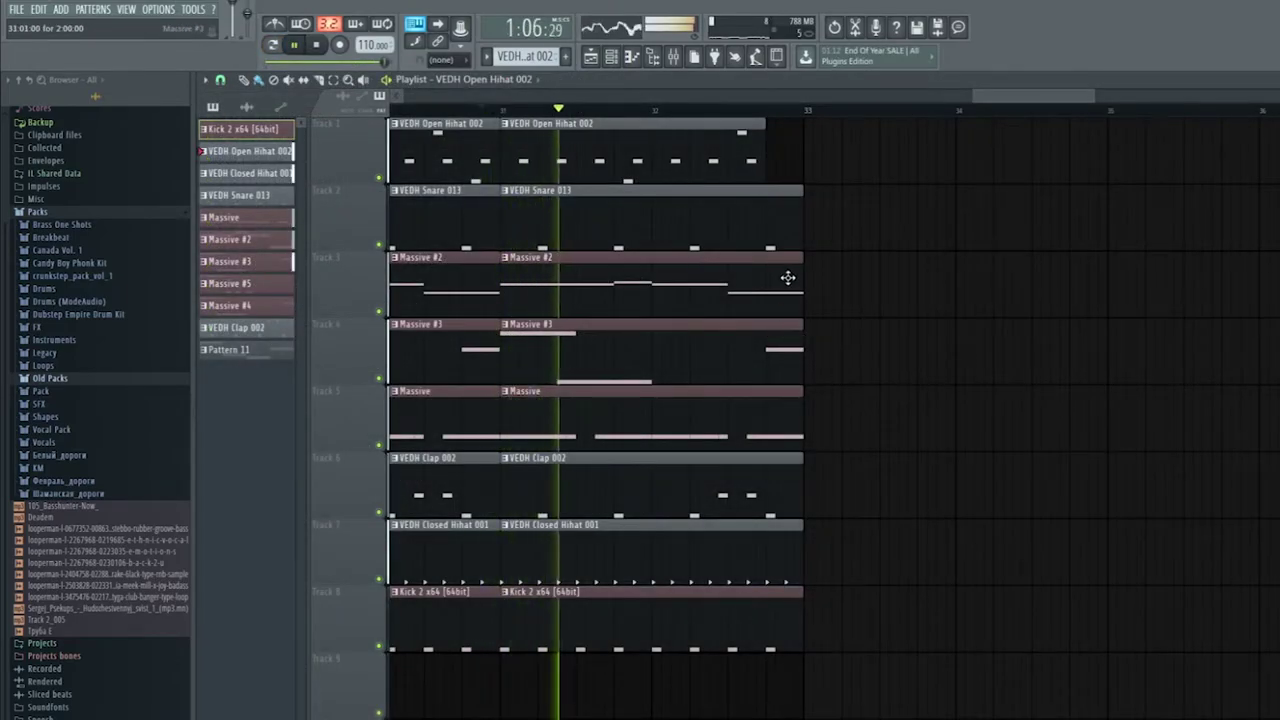
Shorten the last Massive #2, Massive #3 and Massive clips before bar 33 to 1:12:00, matching the end of the open hi-hat clip.
drag(803, 294, 765, 301)
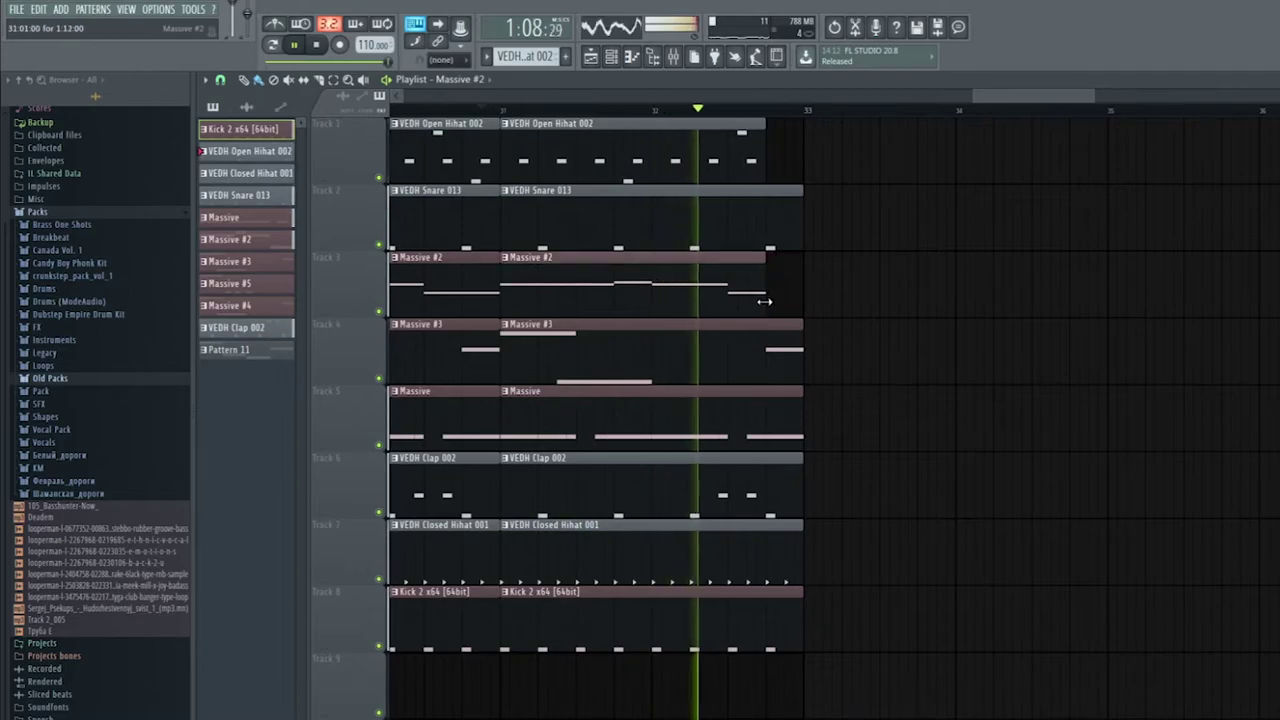
drag(802, 368, 765, 374)
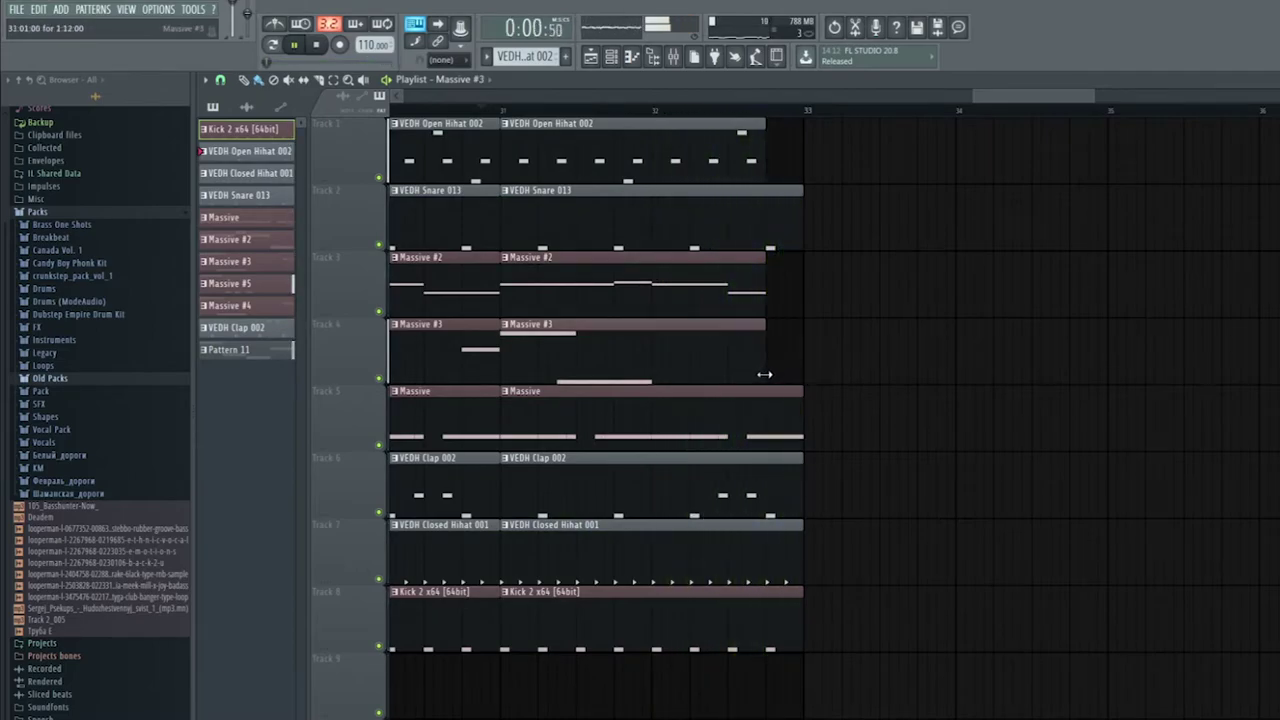
drag(800, 423, 746, 438)
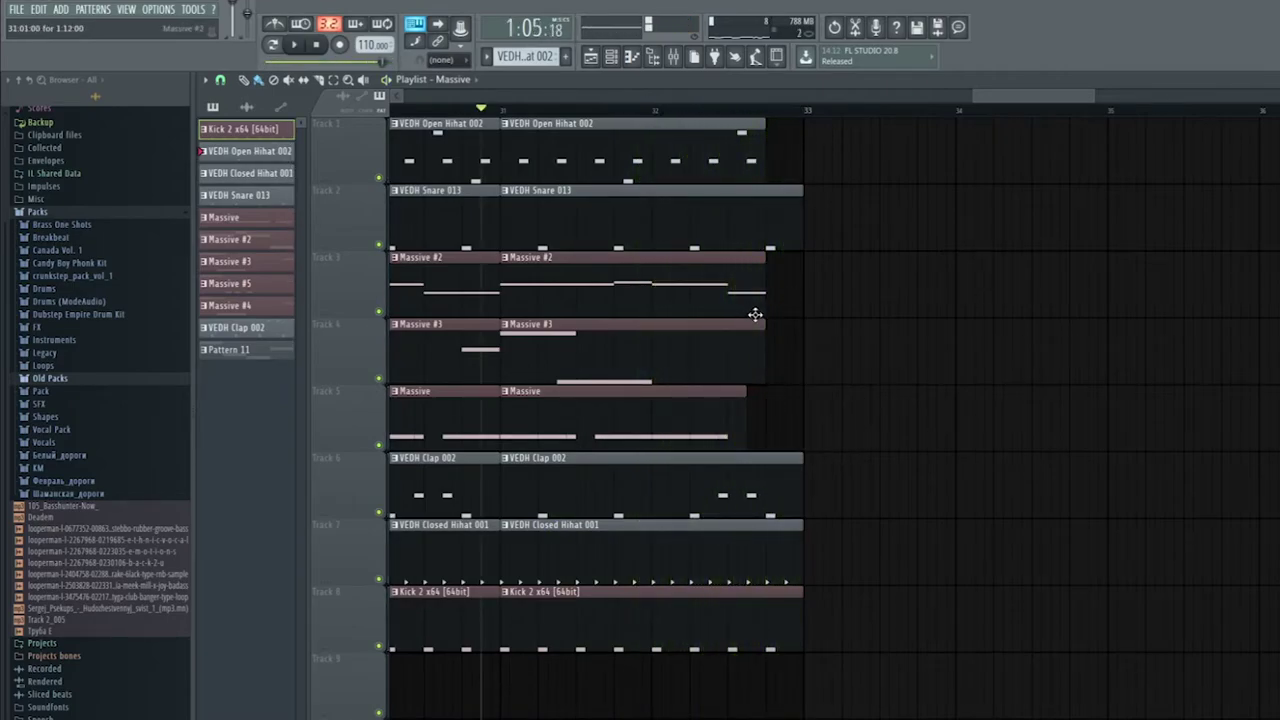
drag(744, 416, 766, 412)
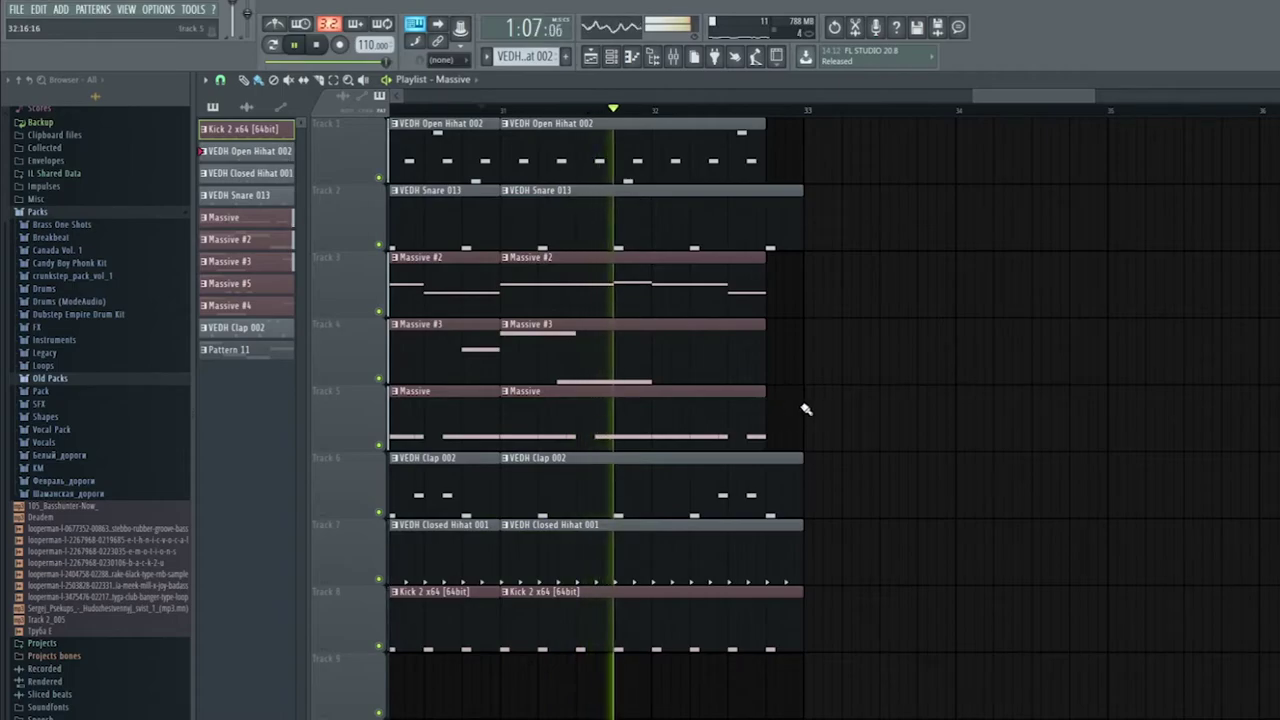
Check the VEDH Downlifter 002 sample settings and move its Track 7 clip back to the last beat before bar 33.
scroll(826, 408, up, 1)
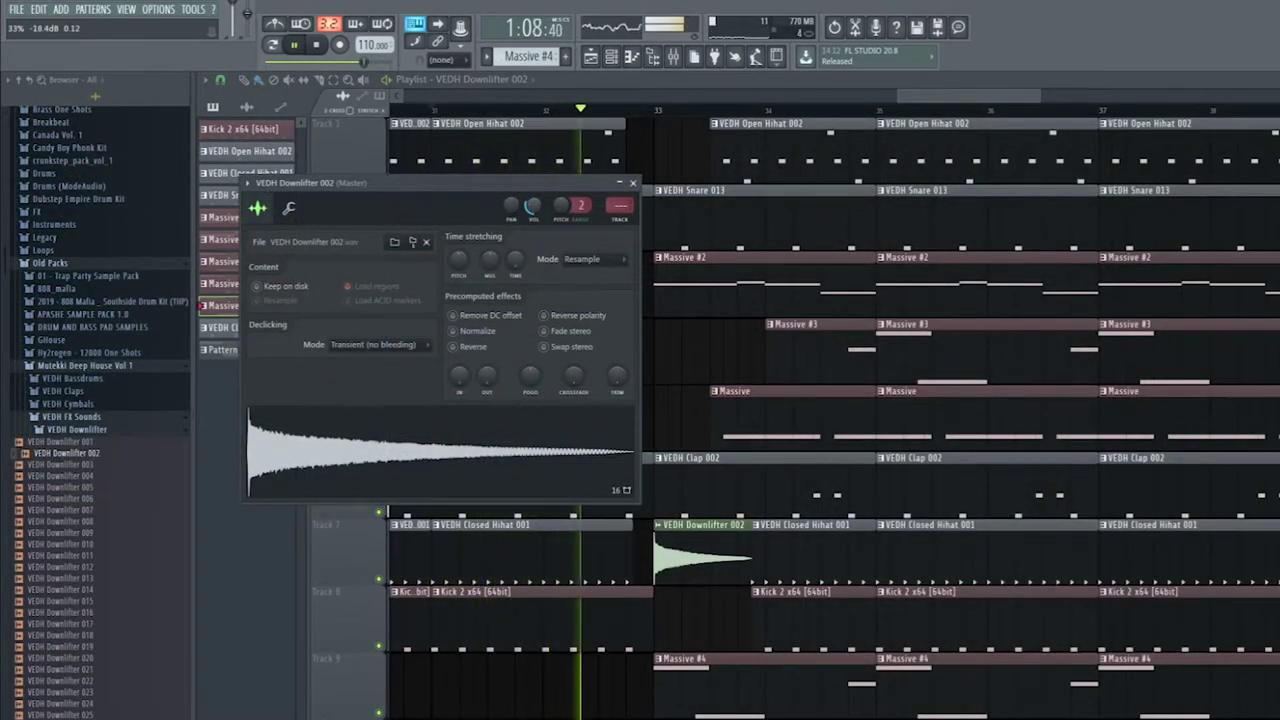
key(Escape)
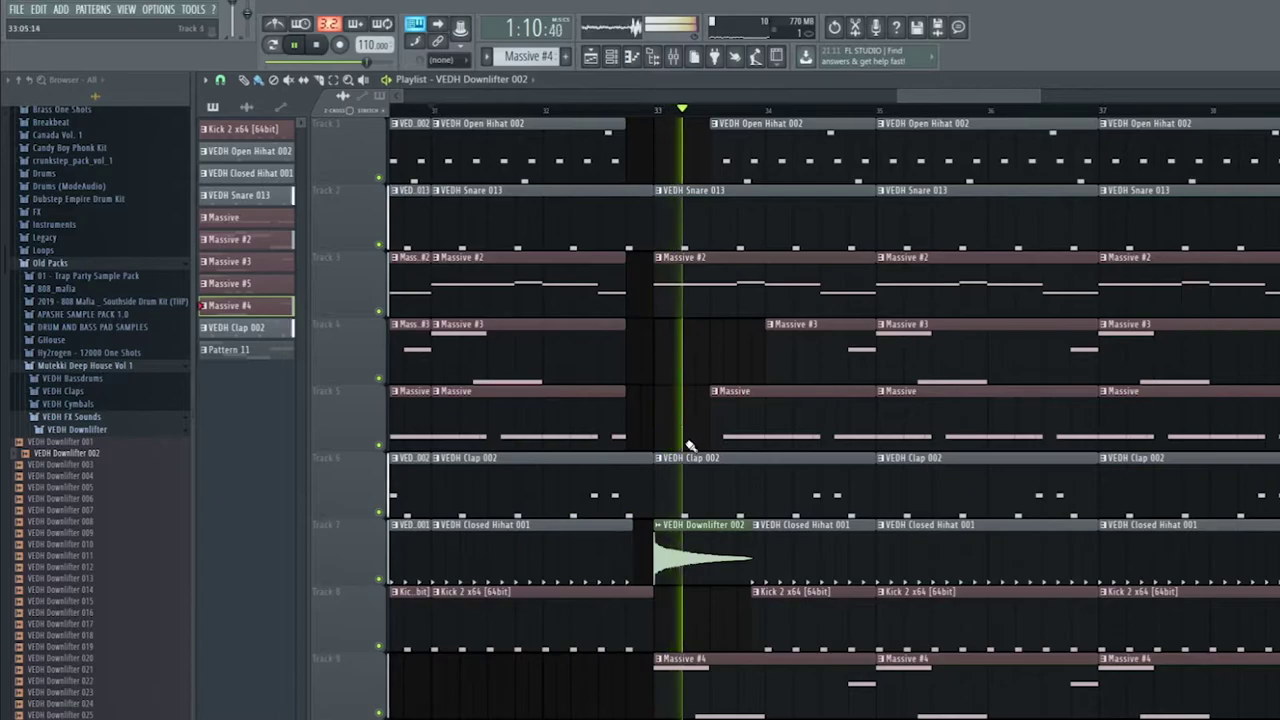
scroll(663, 480, down, 2)
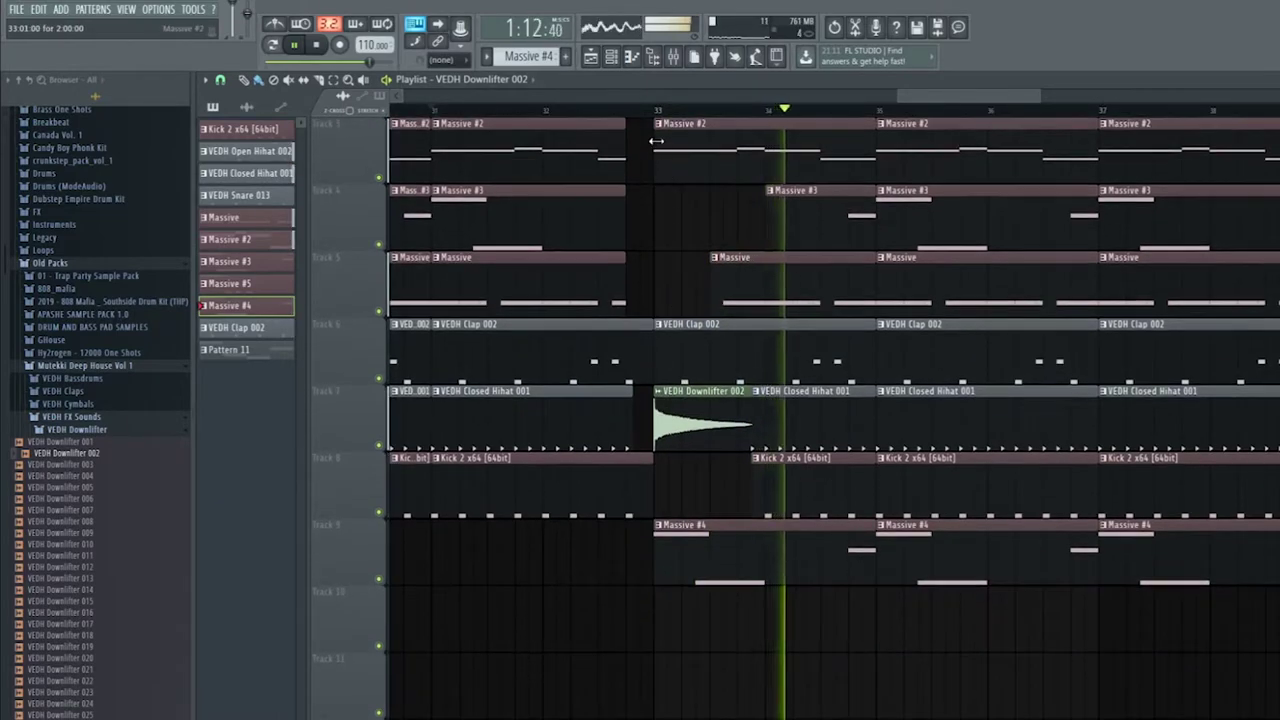
scroll(685, 231, up, 3)
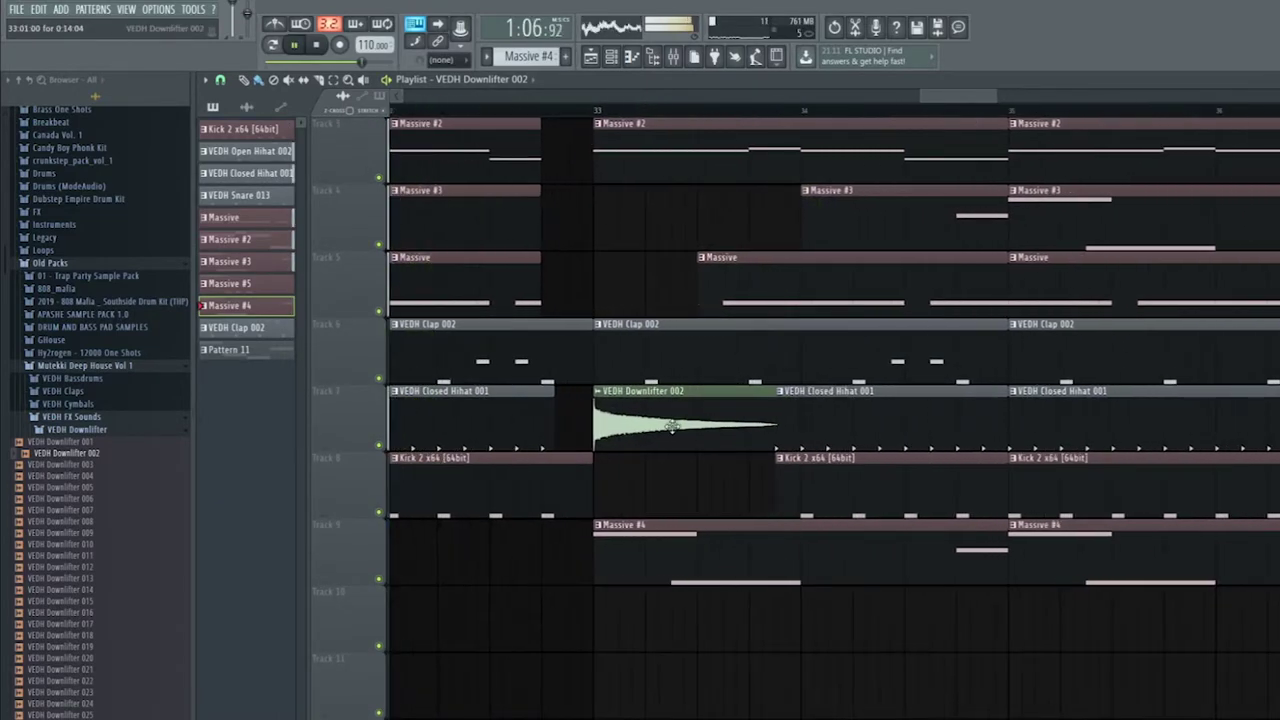
double_click(654, 402)
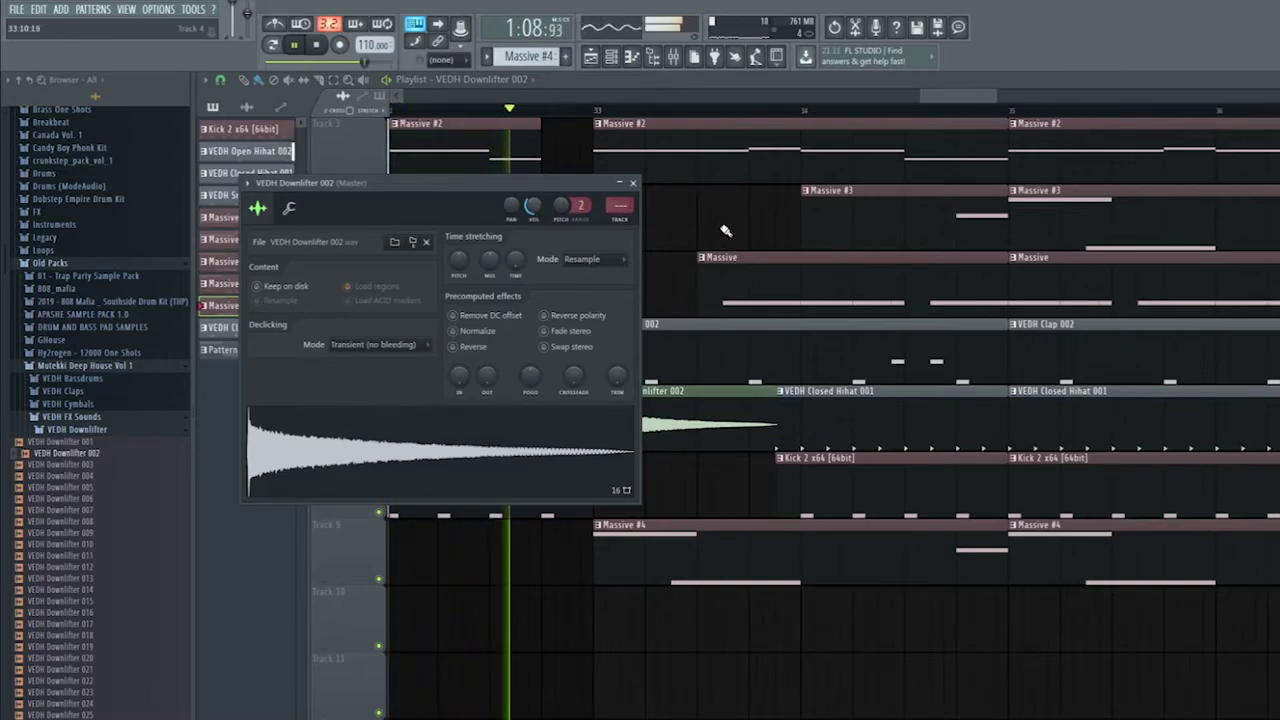
key(Escape)
key(space)
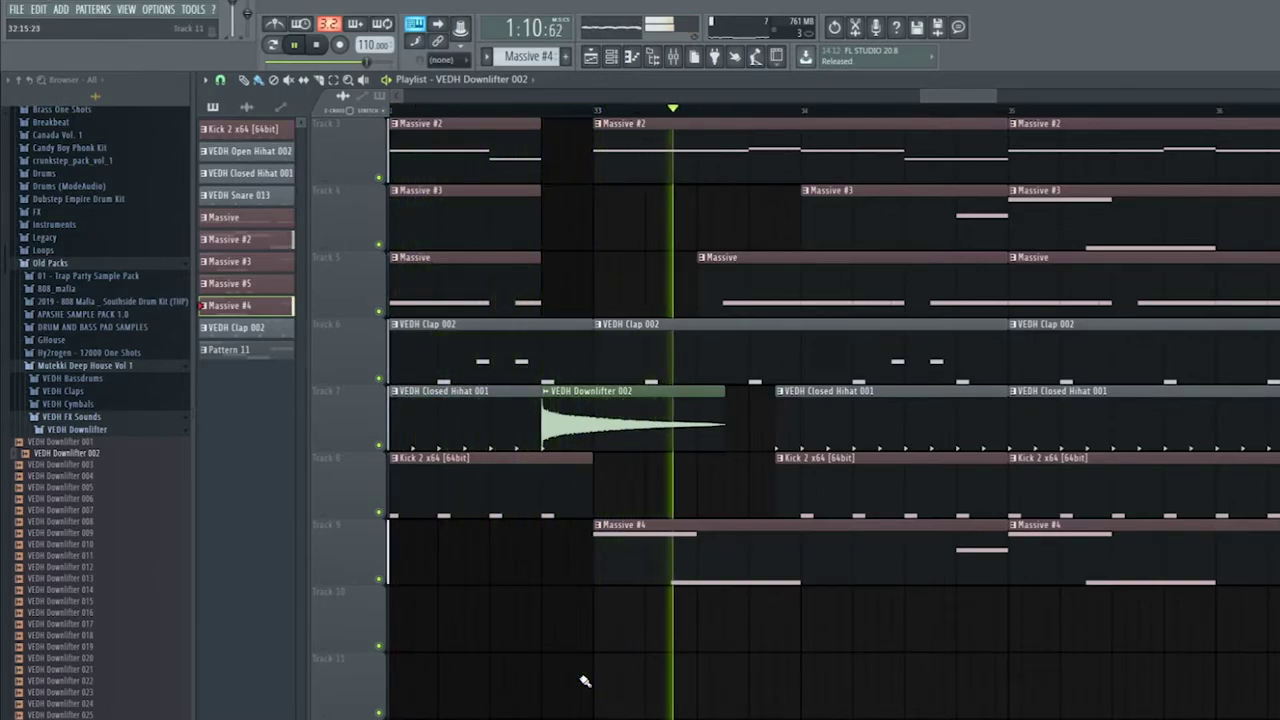
Place the VEDH Impact 016 sample on Track 10 at bar 33, check its channel settings and play the section.
key(space)
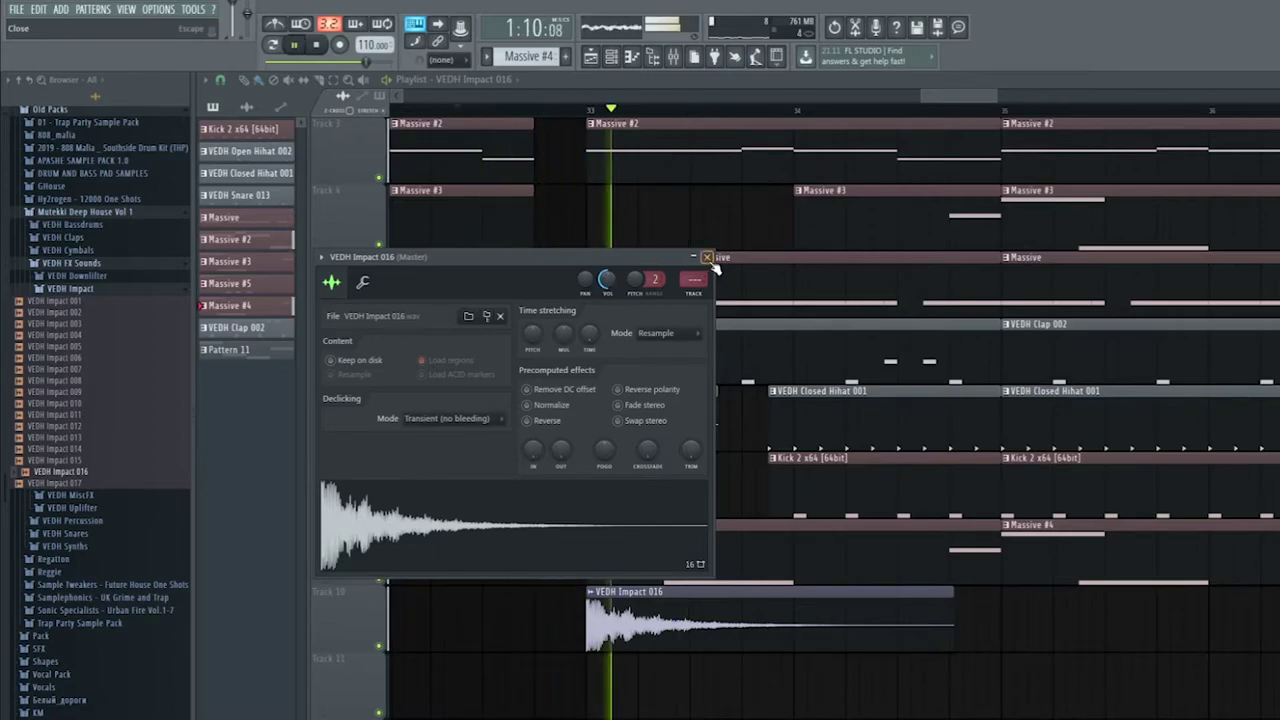
click(707, 258)
double_click(625, 608)
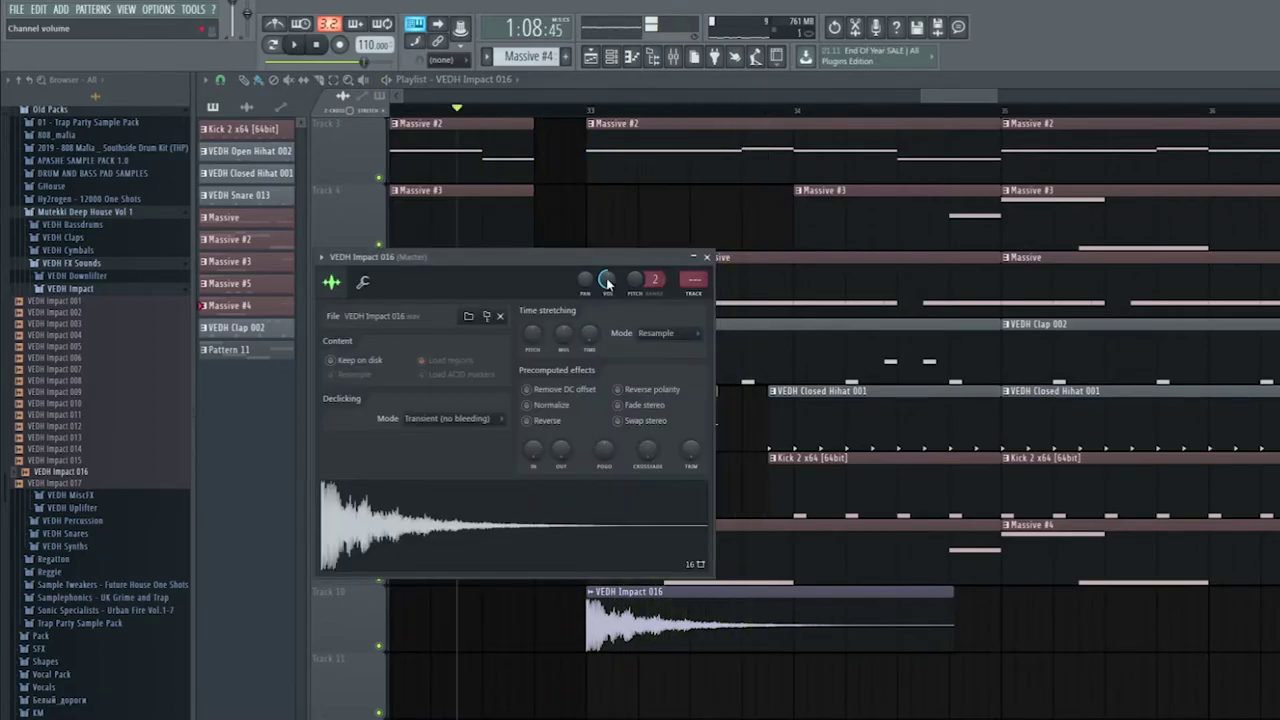
click(708, 258)
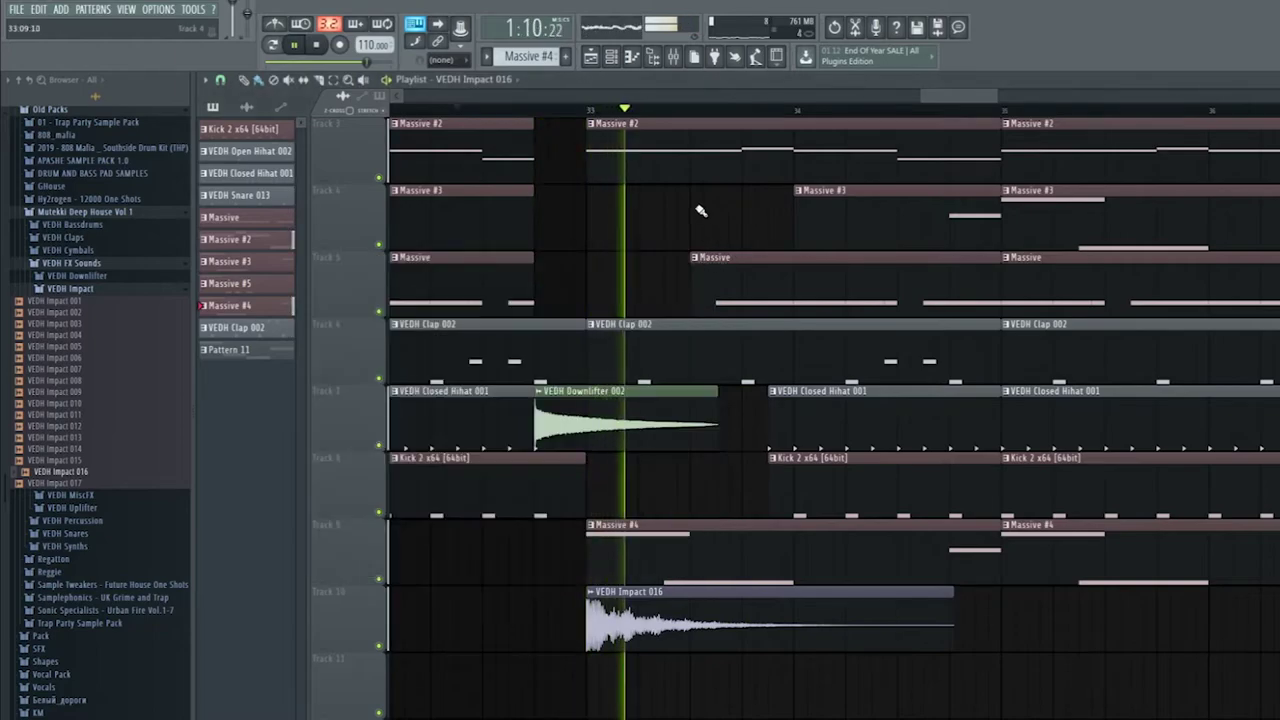
scroll(620, 237, down, 3)
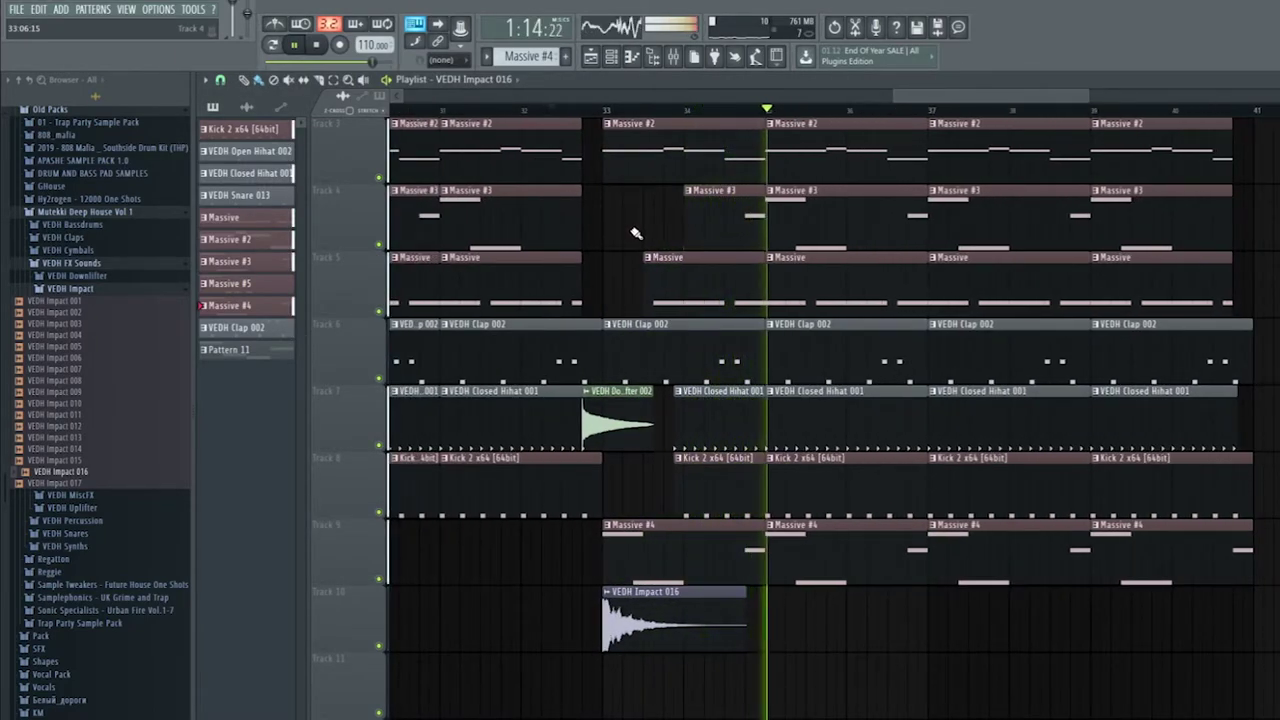
scroll(634, 277, down, 4)
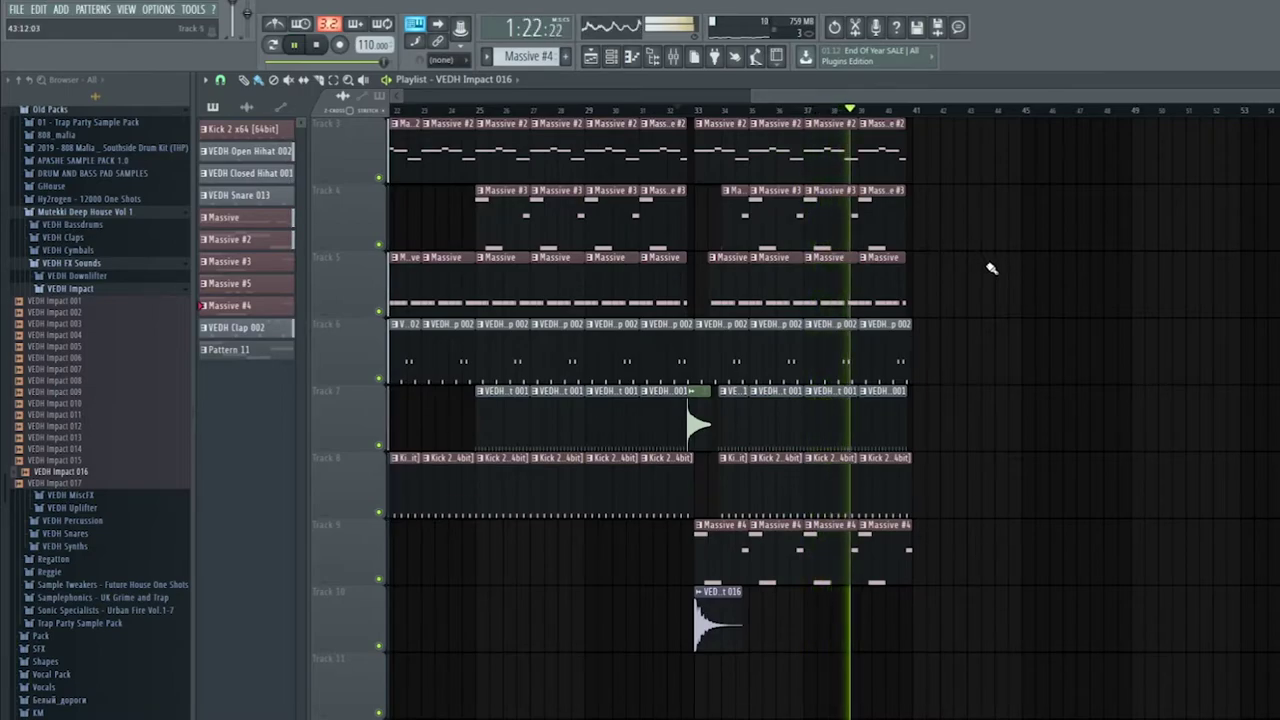
Arrange bars 41 to 65 with Massive #5, Pattern 11 and kick clips, adding hi-hat, snare, clap and Massive from bar 57, and play it.
scroll(992, 268, down, 2)
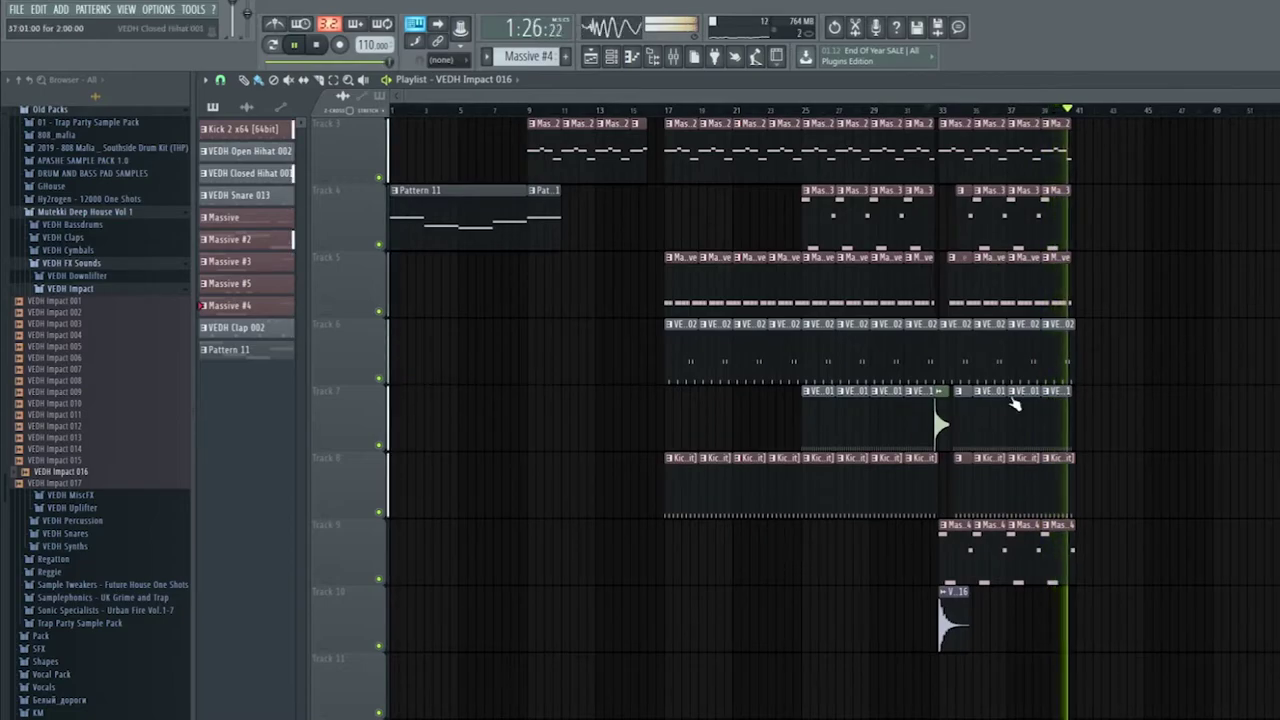
scroll(586, 357, up, 3)
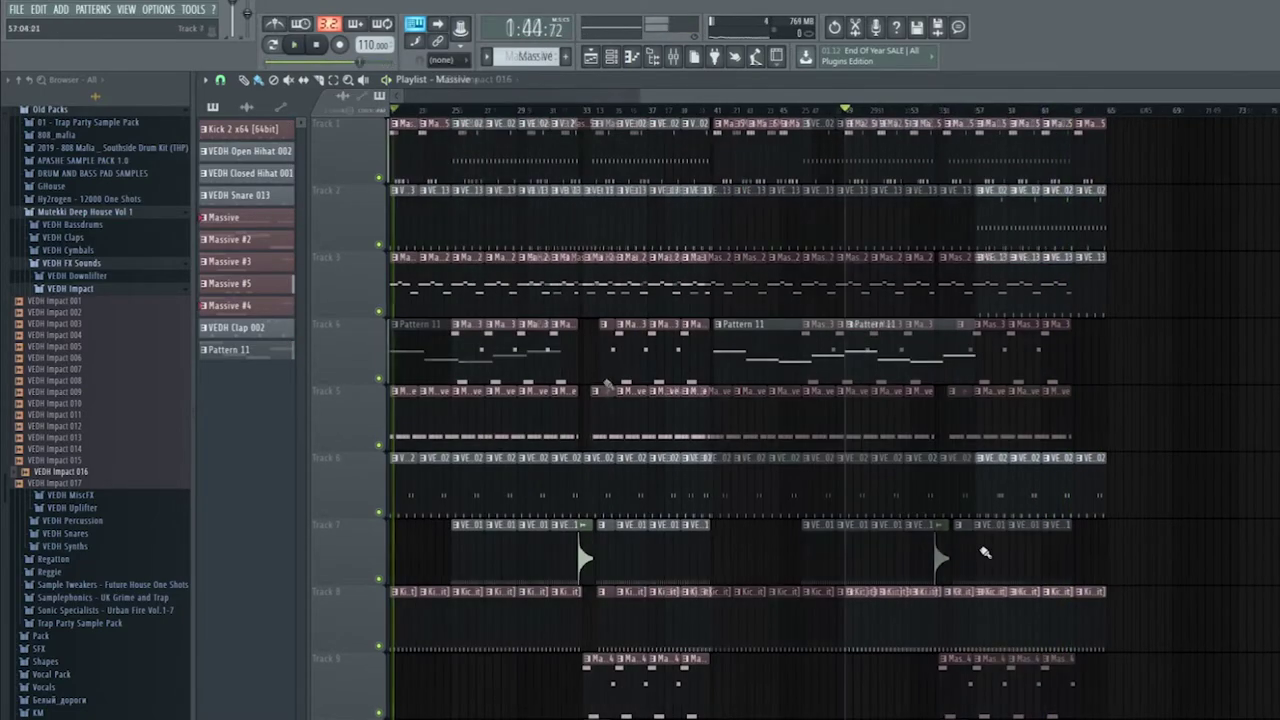
drag(943, 549, 1092, 565)
key(space)
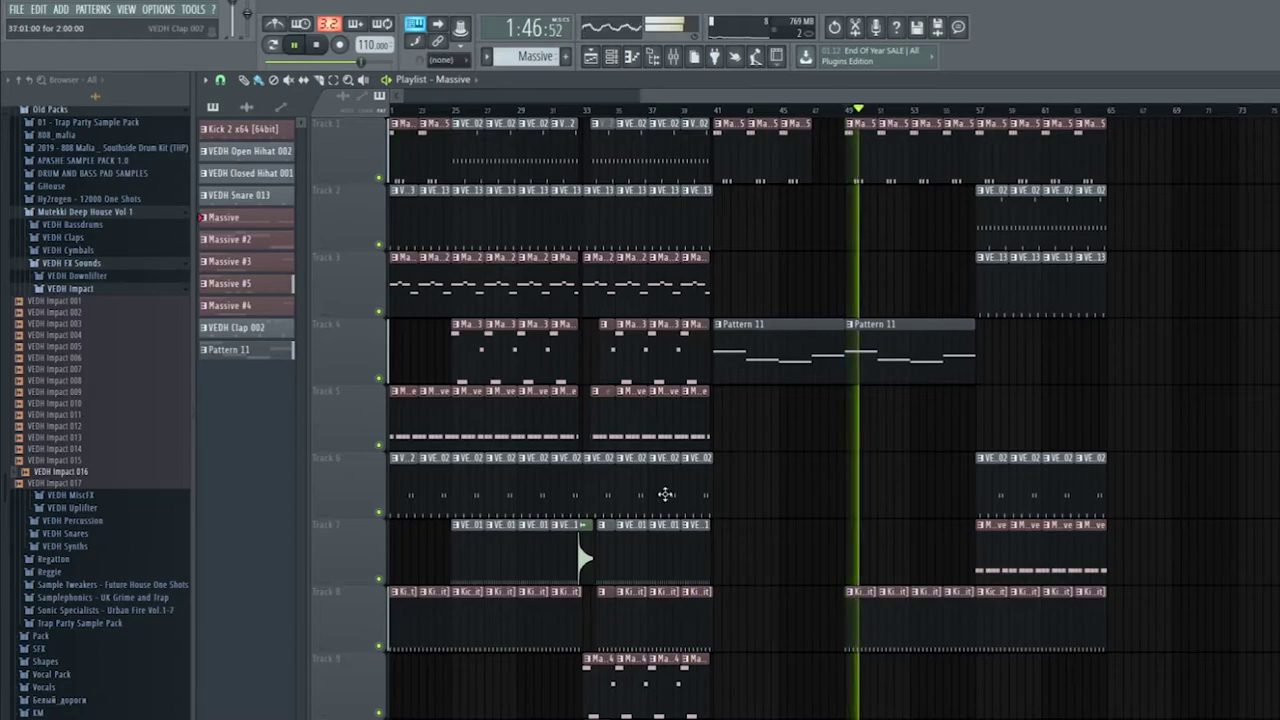
Trim the end of the last Kick 2 clip before bar 57 to leave a gap of about three beats.
scroll(1122, 497, down, 2)
scroll(1157, 540, down, 3)
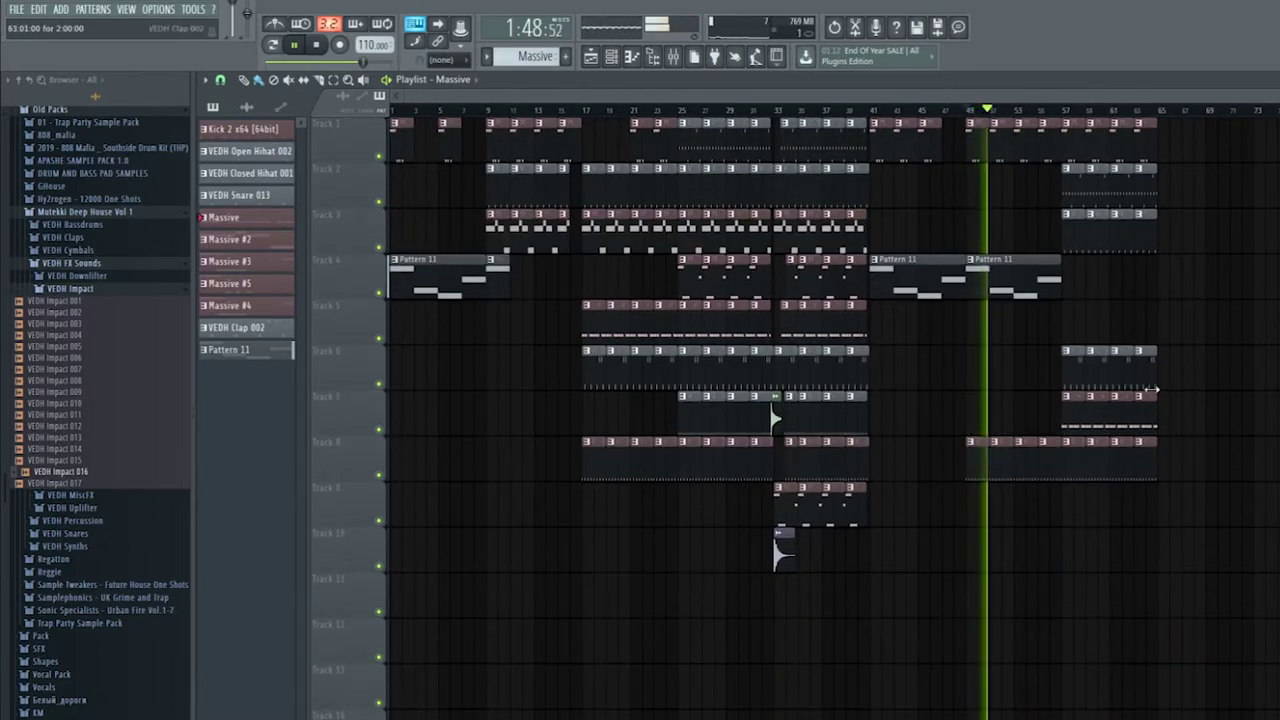
scroll(1200, 375, up, 4)
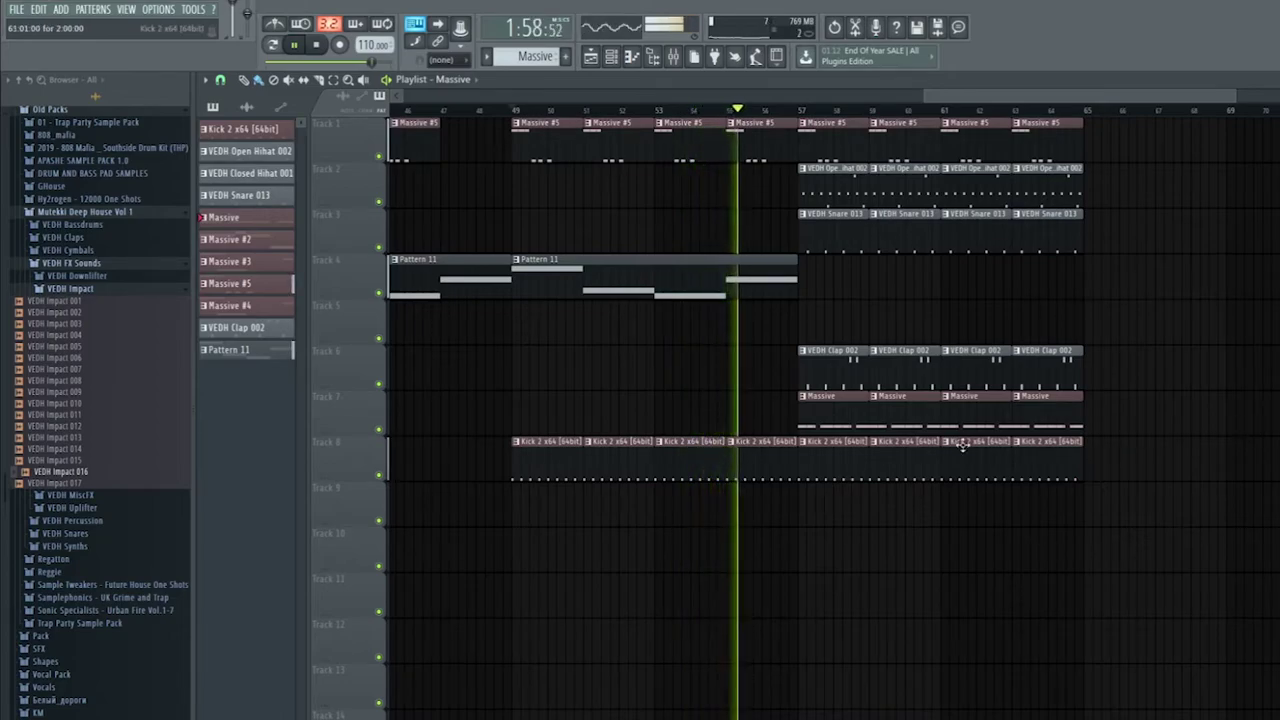
drag(795, 480, 770, 481)
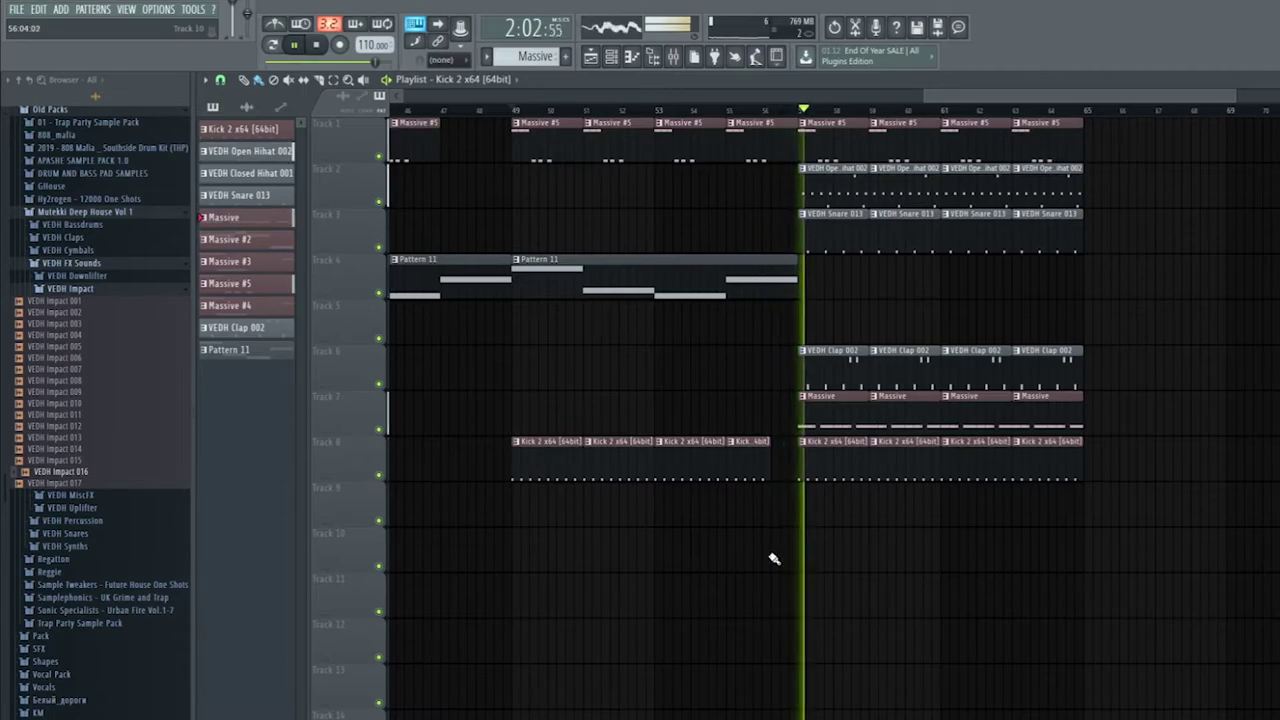
Duplicate the clips of bars 57 to 65 on Tracks 1, 2, 3, 6, 7 and 8 so they continue to bar 73.
scroll(752, 560, down, 5)
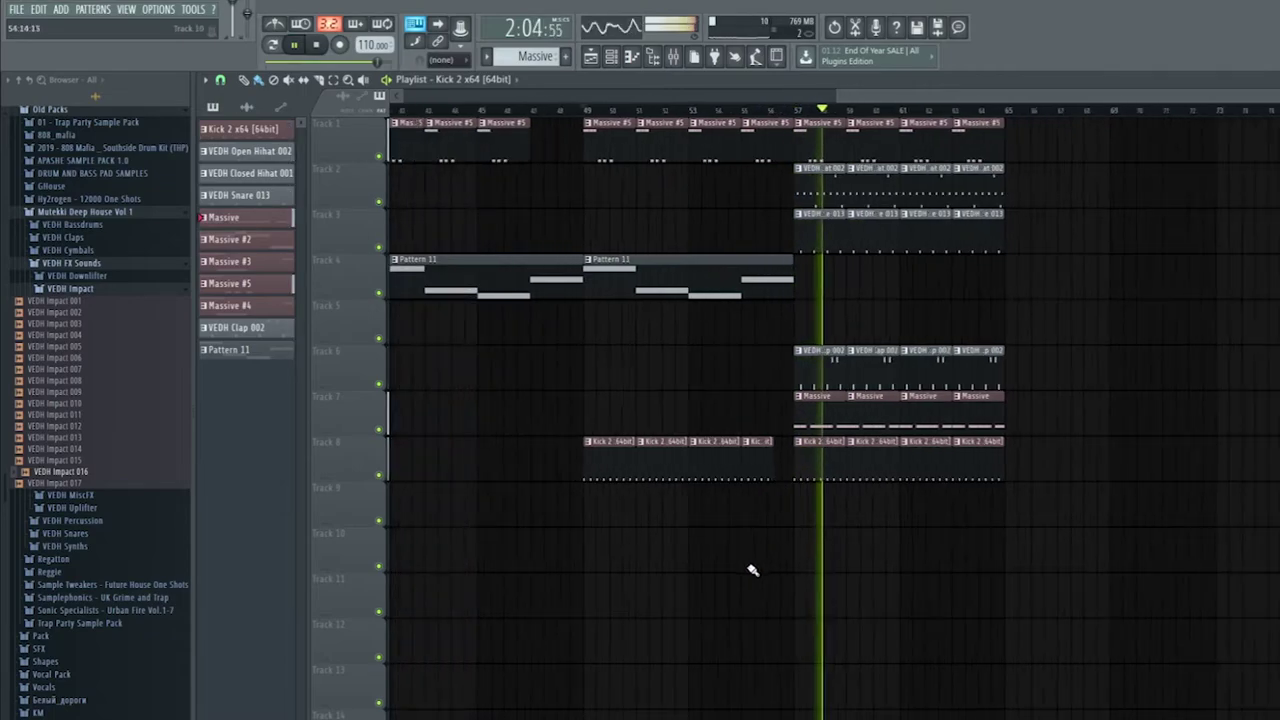
scroll(1229, 520, up, 3)
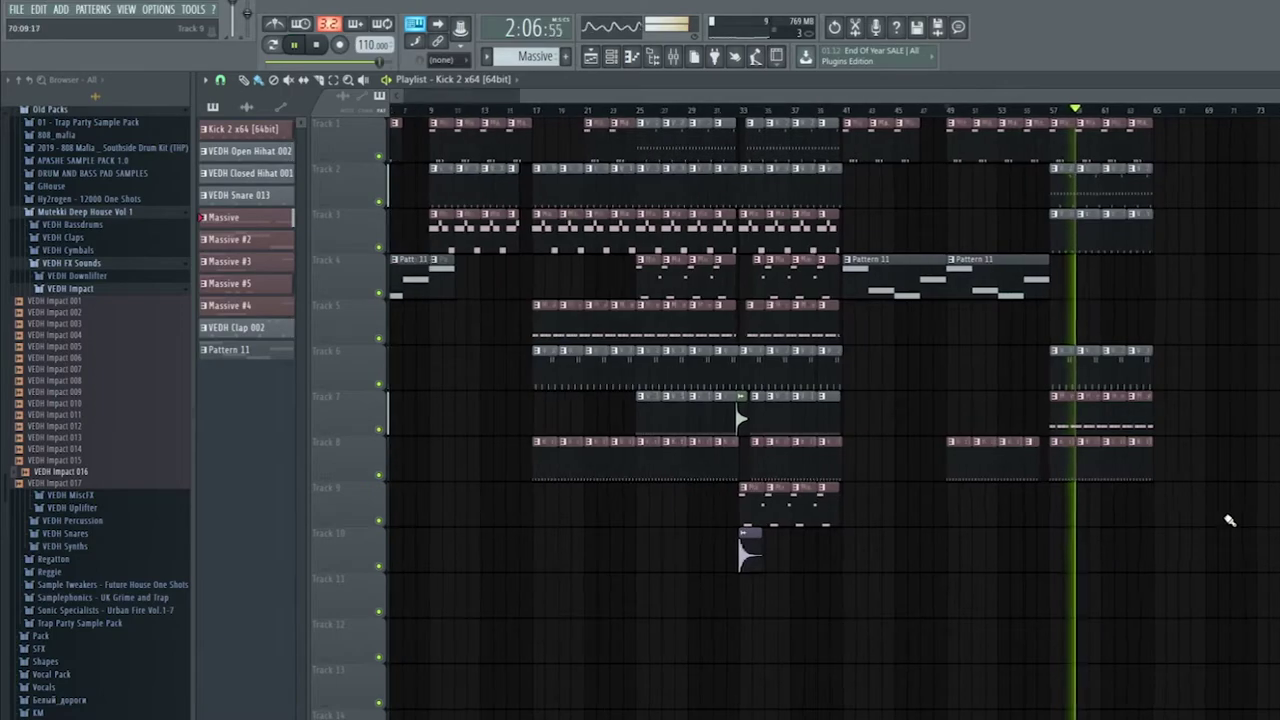
drag(1172, 150, 1151, 457)
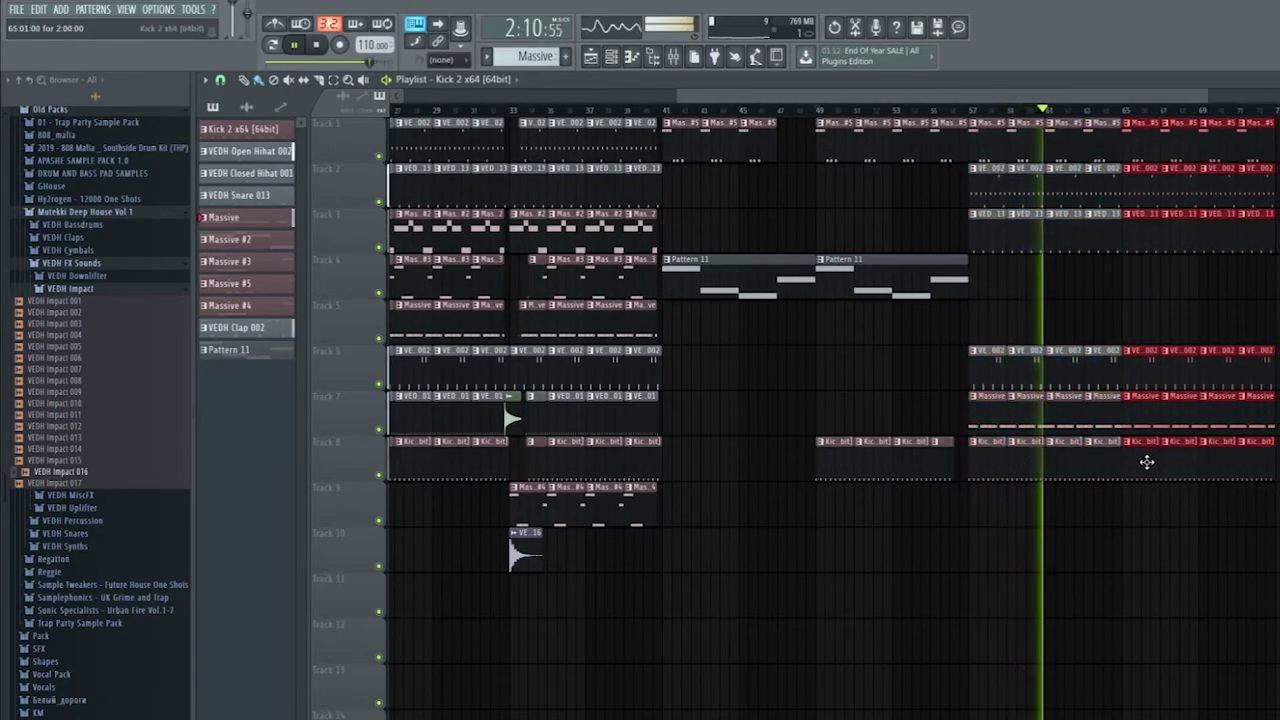
Deselect the duplicated clips and copy four Massive #2 clips to Track 4 starting at bar 65.
scroll(1170, 520, down, 3)
ctrl+click(1000, 610)
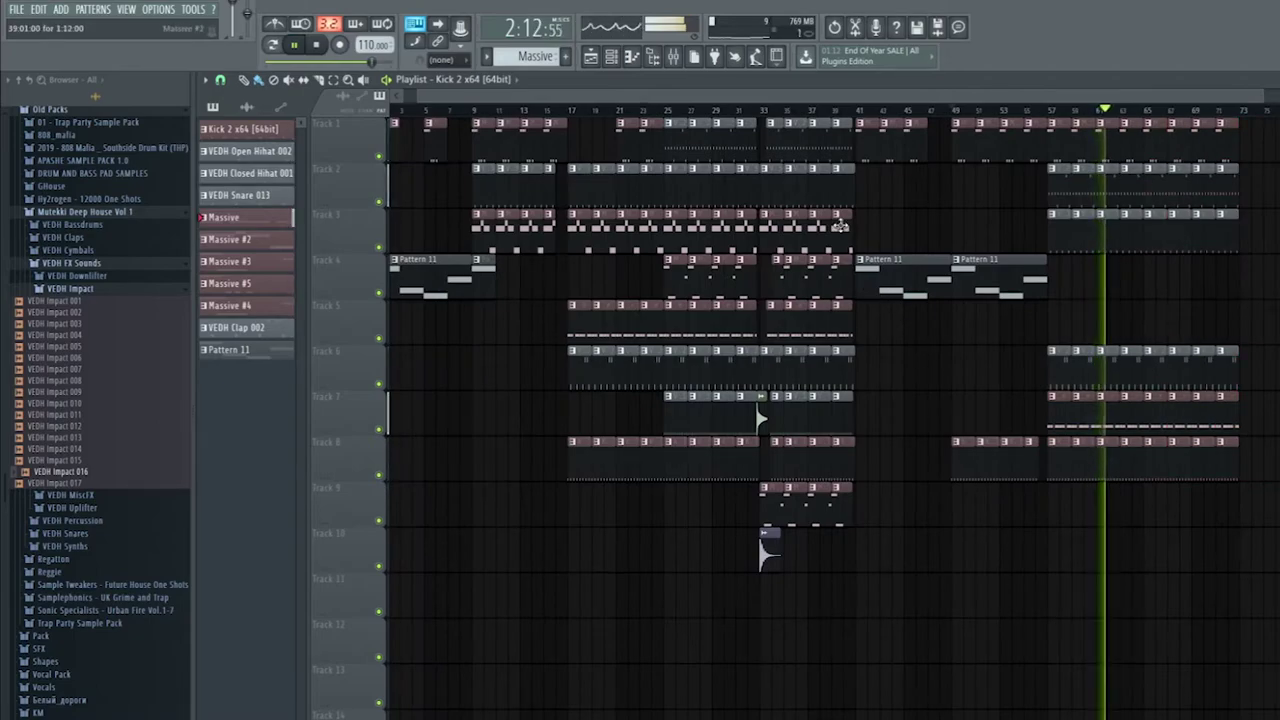
scroll(1150, 283, up, 3)
drag(1160, 278, 1279, 281)
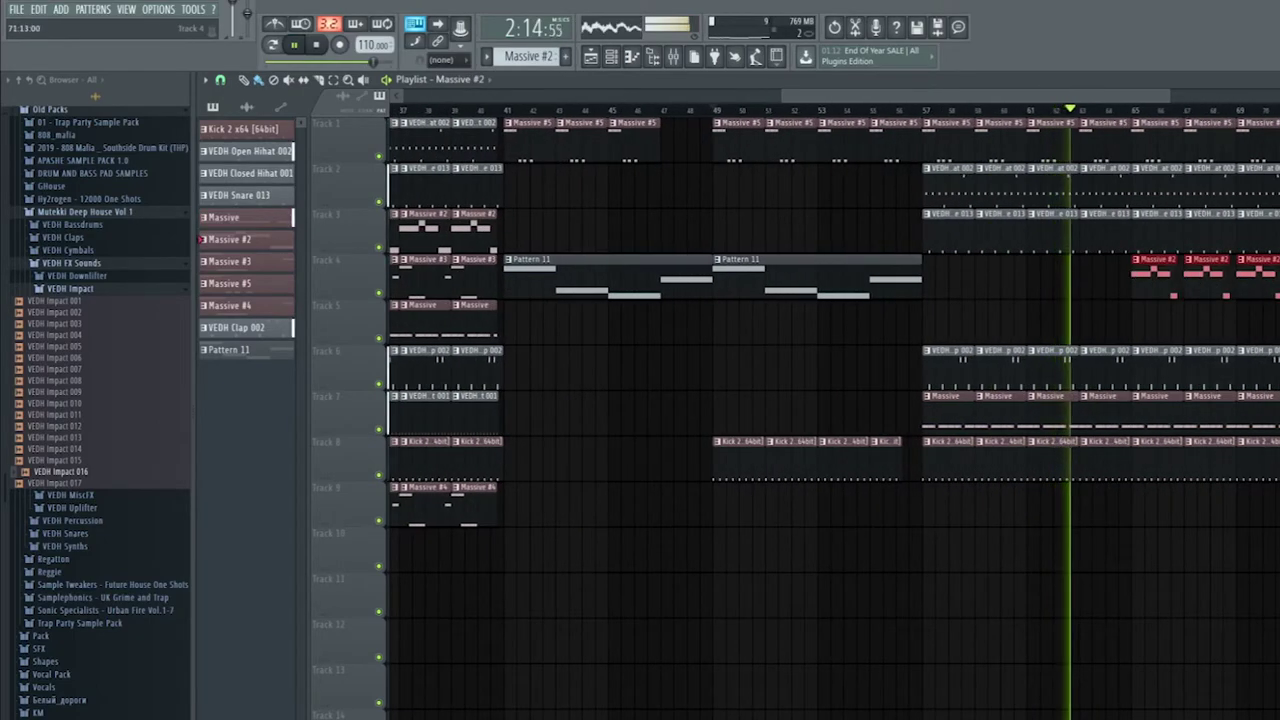
Add VEDH Closed Hihat 001 clips on Track 9 from bar 65 to bar 73 and play the arrangement to its end.
scroll(1171, 294, down, 3)
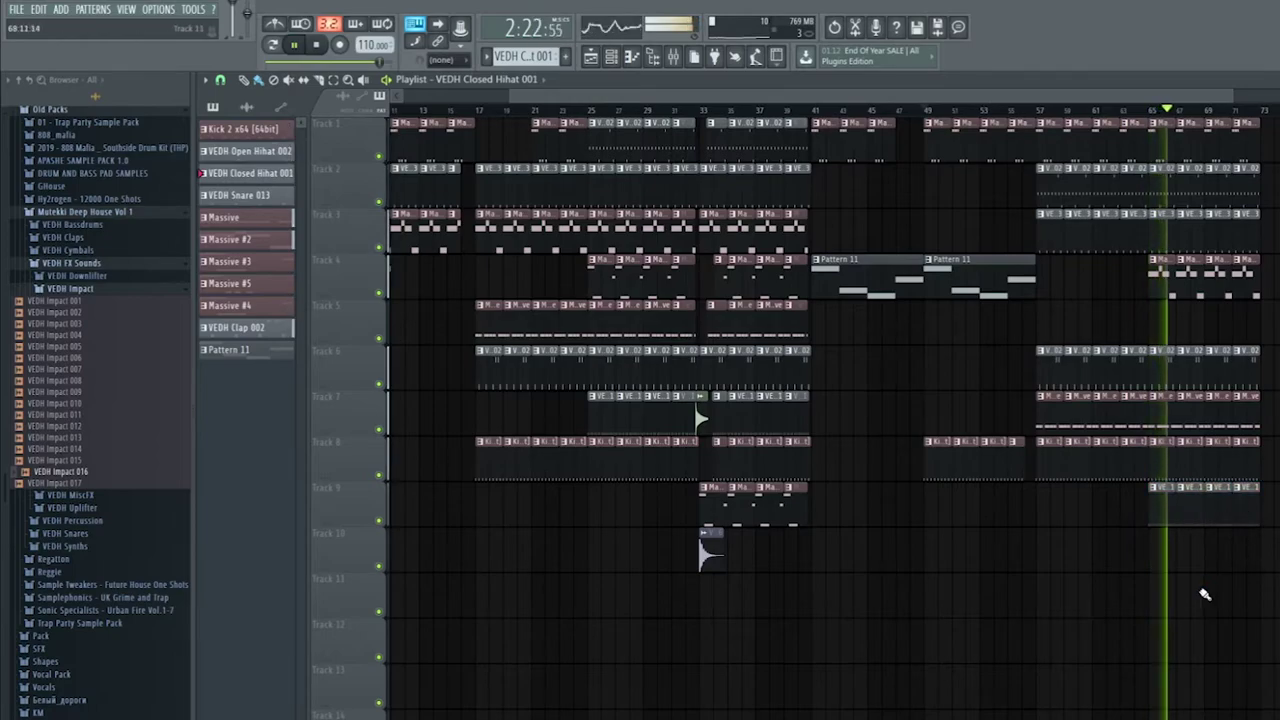
scroll(1205, 603, up, 3)
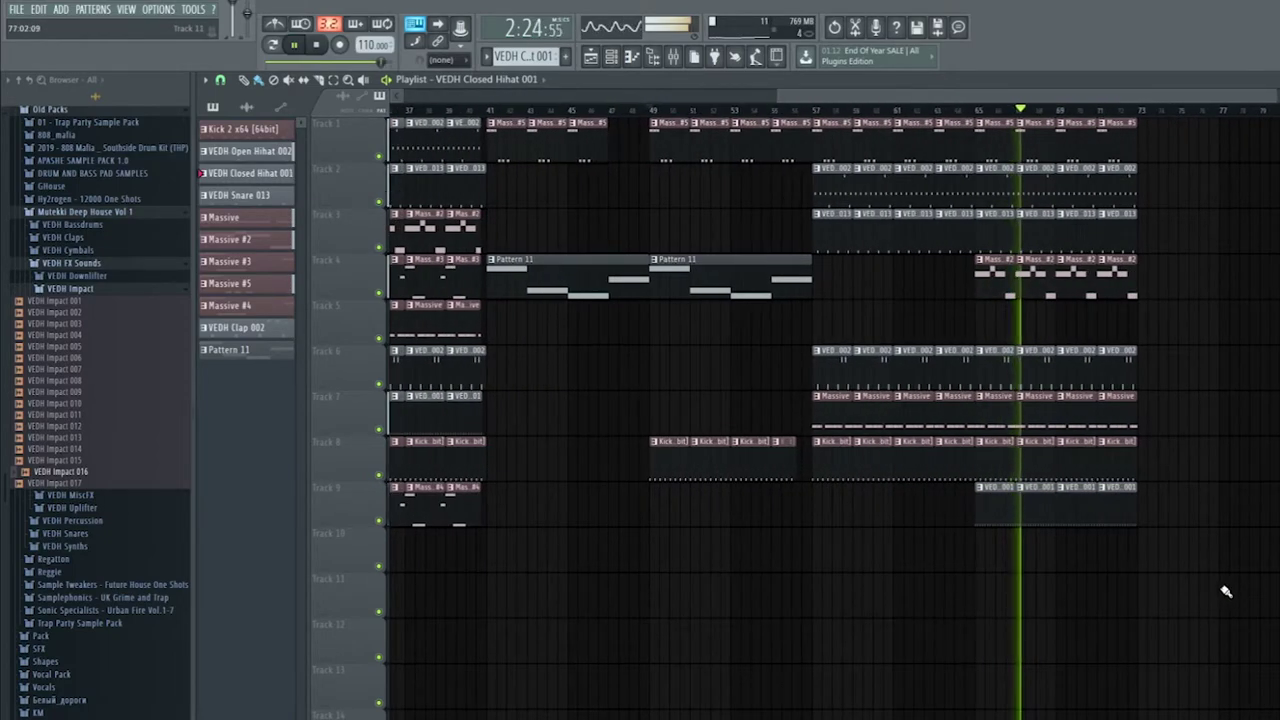
scroll(1226, 591, up, 3)
scroll(773, 597, down, 5)
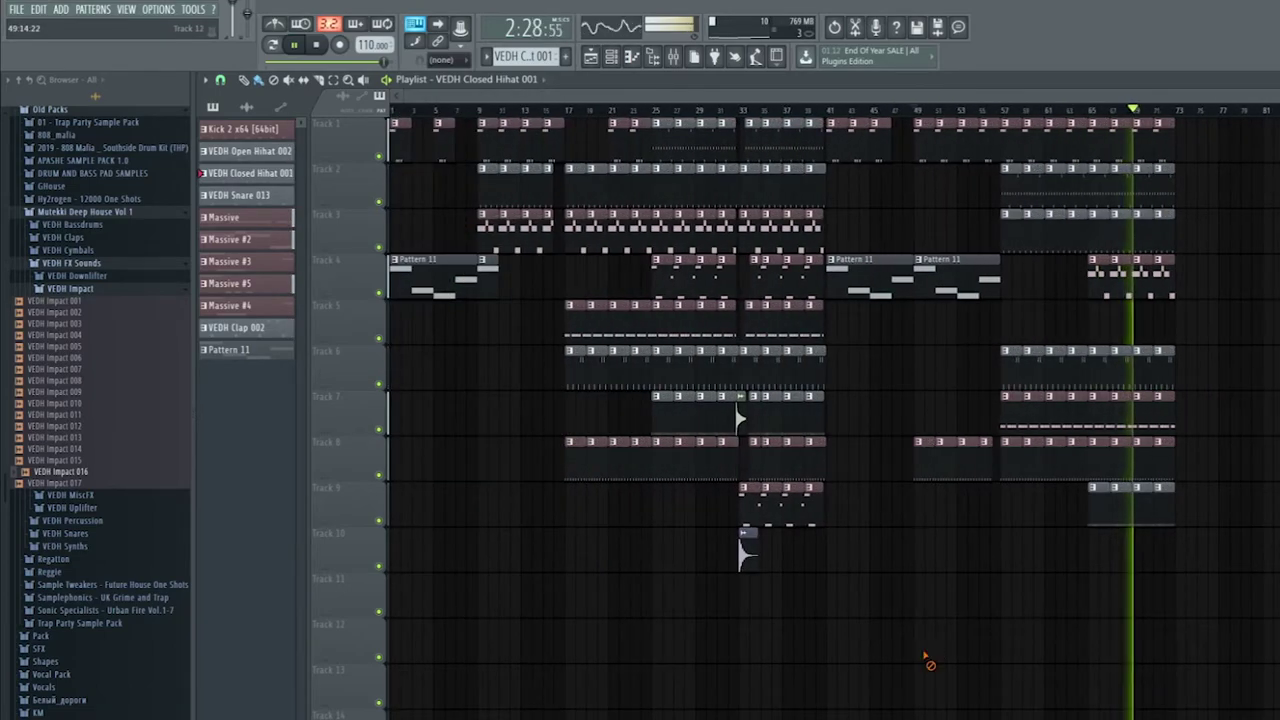
scroll(1240, 310, up, 5)
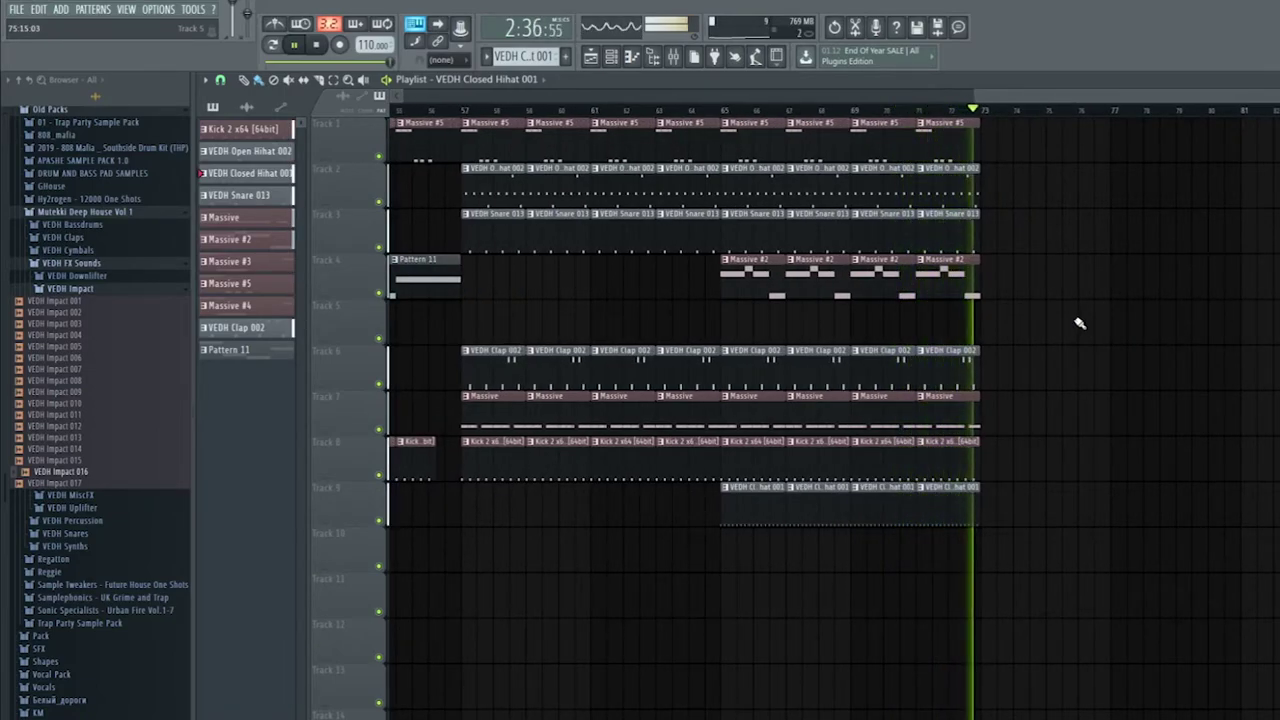
scroll(1078, 340, down, 5)
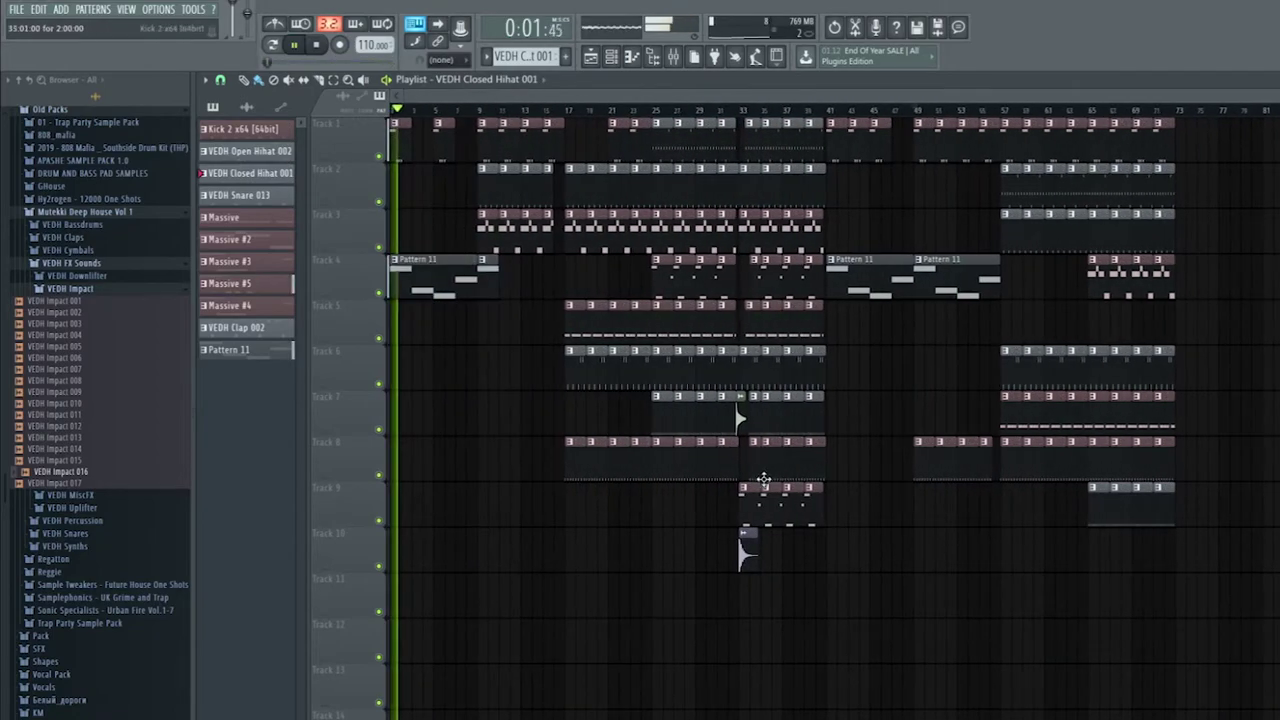
key(space)
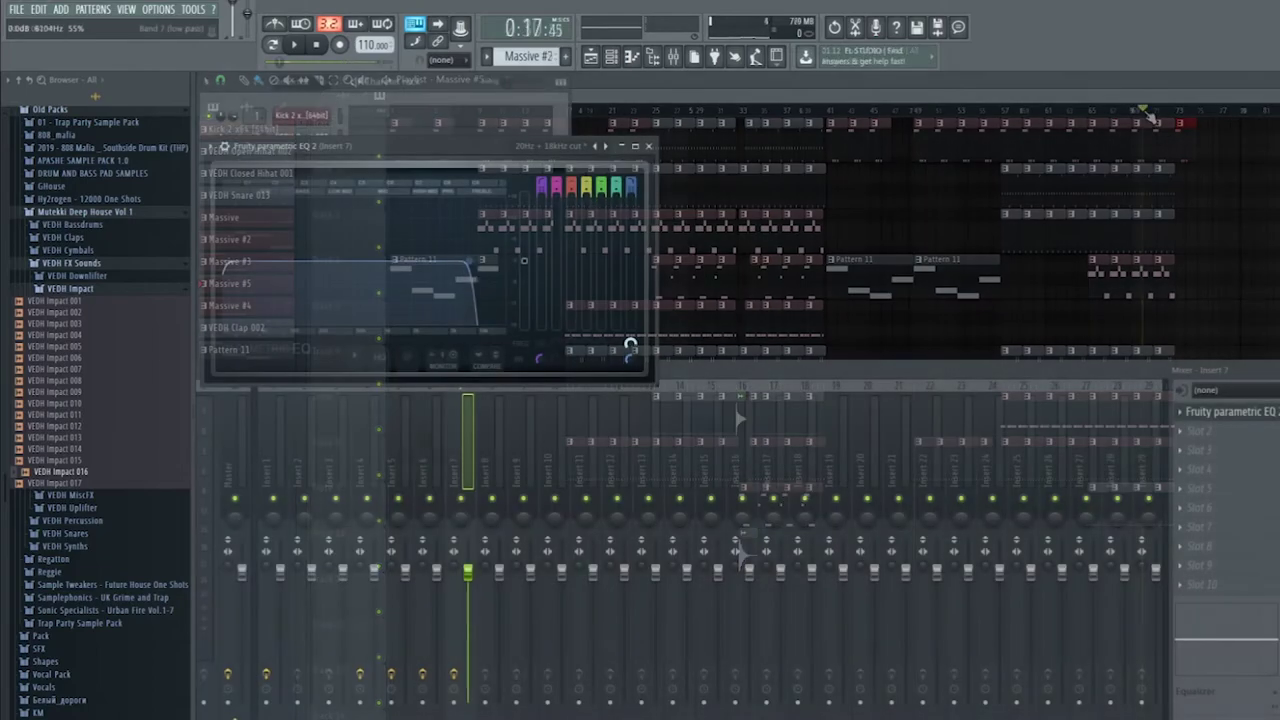
Create an automation clip for the Insert 7 Parametric EQ 2 band 7 frequency, curving upward from bar 9 to bar 15, and play it.
key(space)
right_click(627, 344)
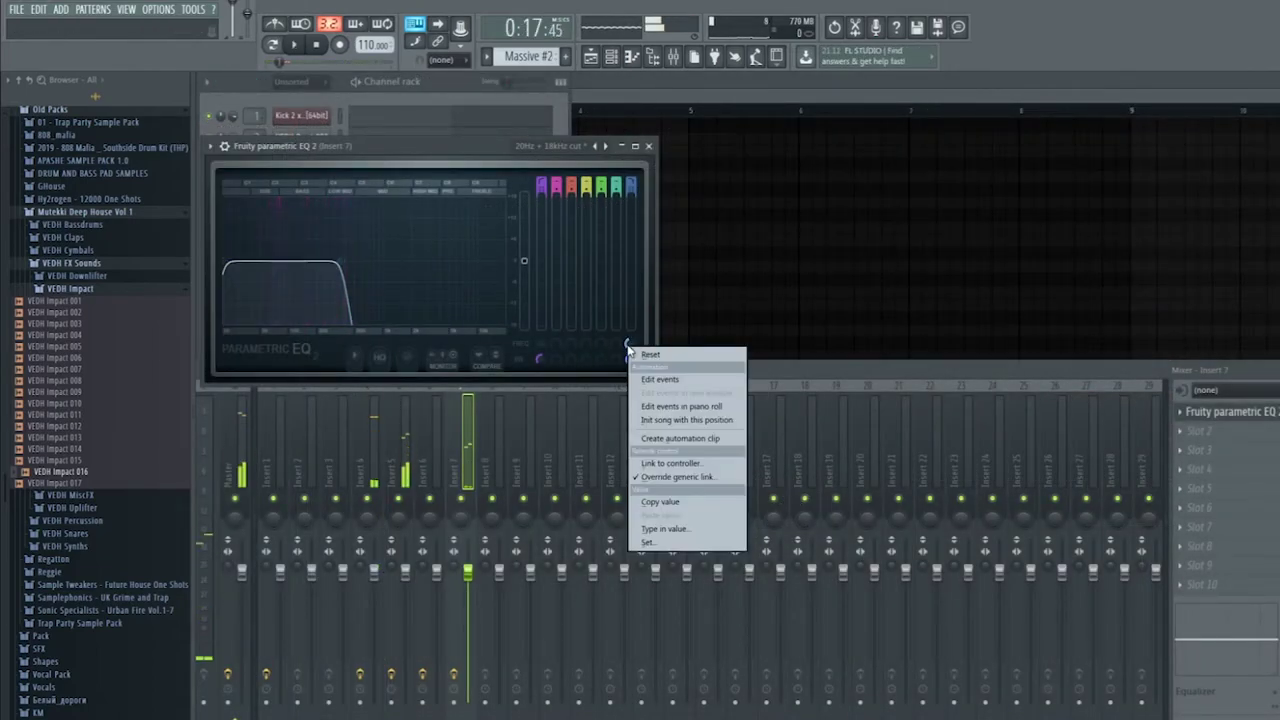
click(691, 439)
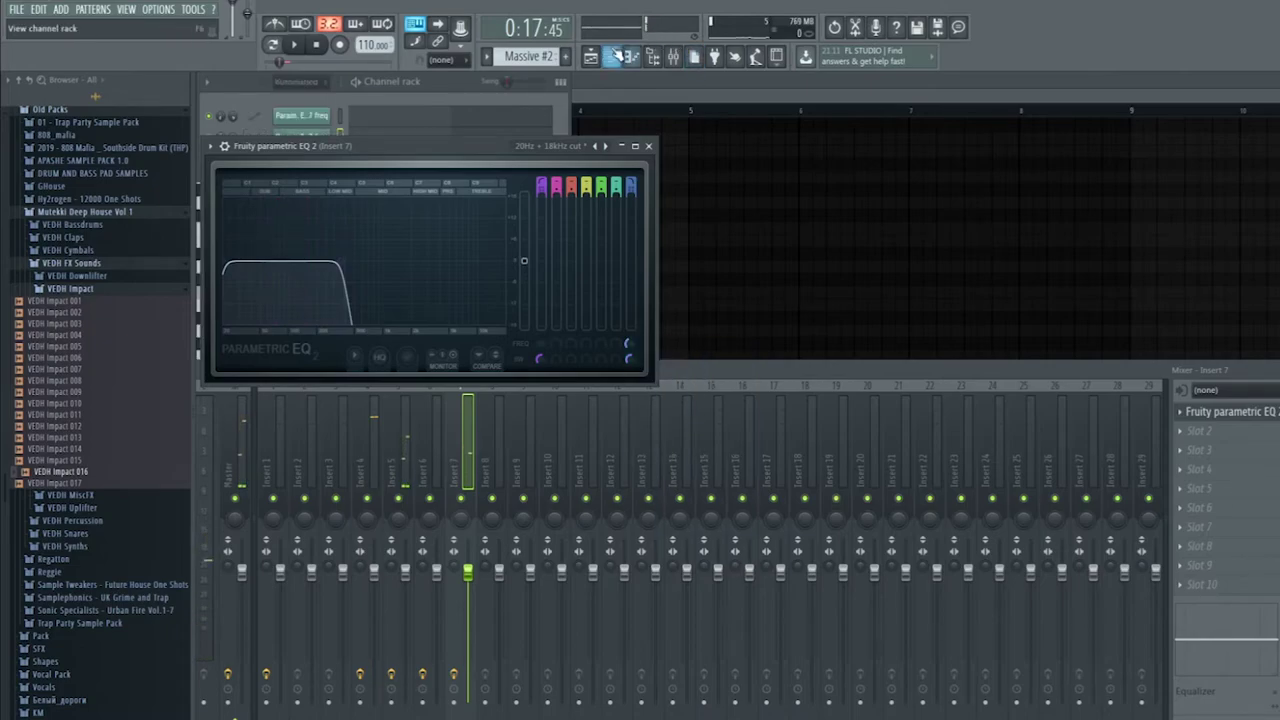
key(space)
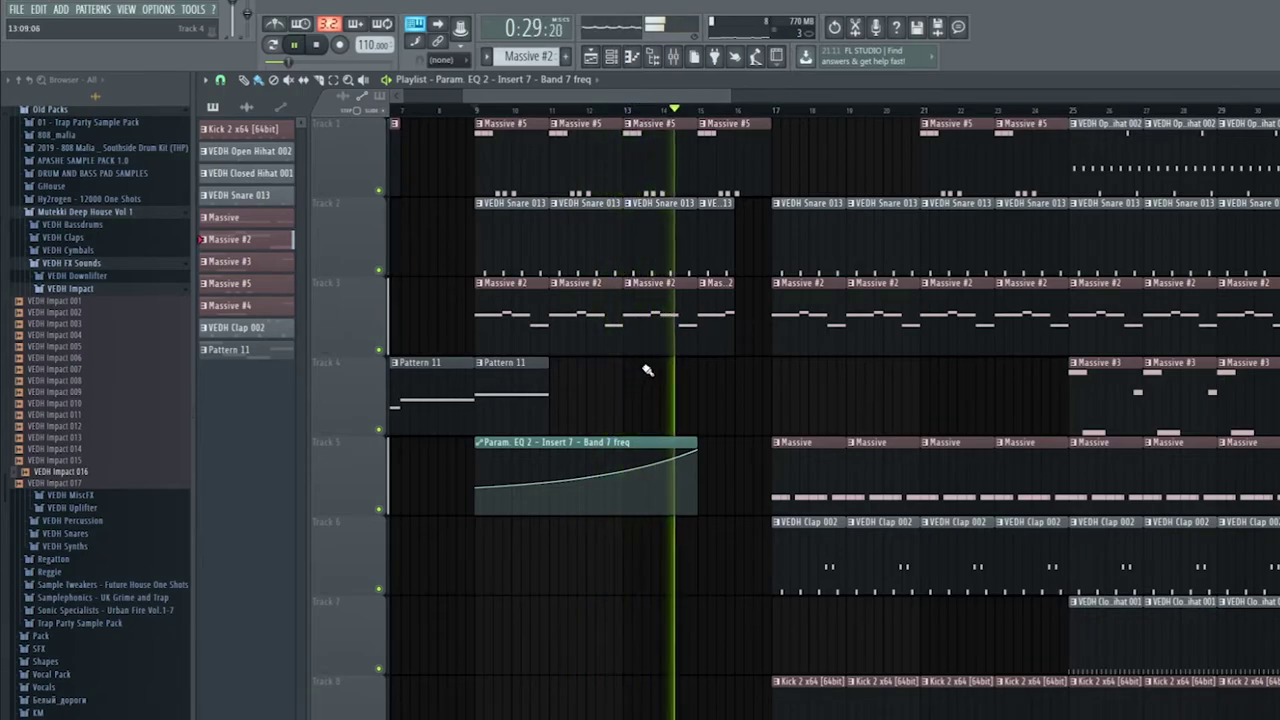
Add a second Fruity Parametric EQ 2 on Insert 7, lower its band 7 high shelf to about -8.8 dB near 1211 Hz, and check both equalizers.
double_click(660, 332)
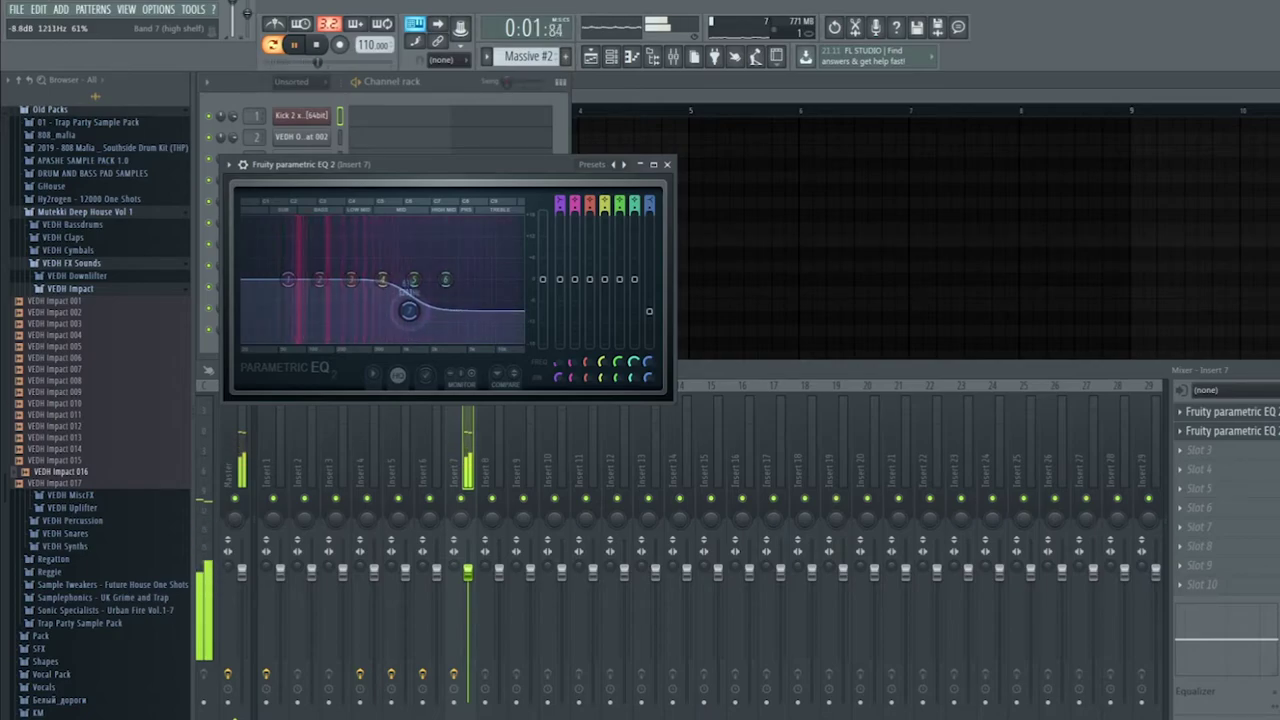
click(591, 57)
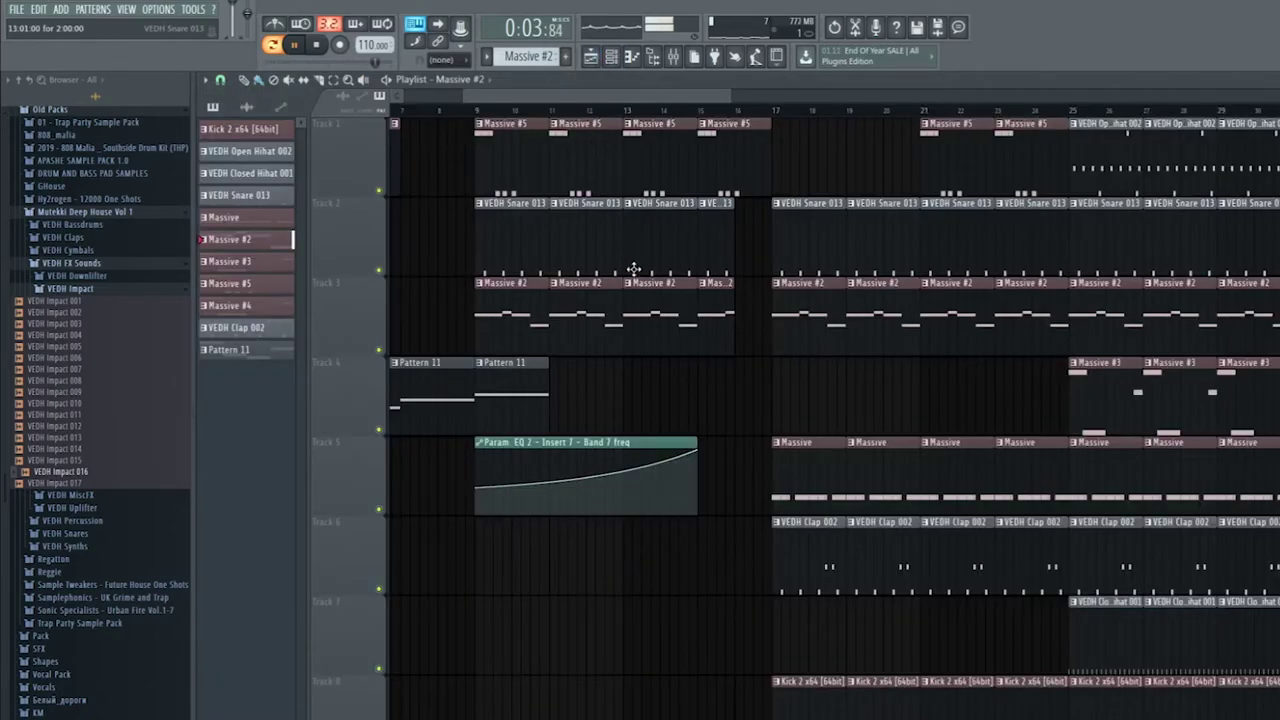
key(F6)
double_click(259, 222)
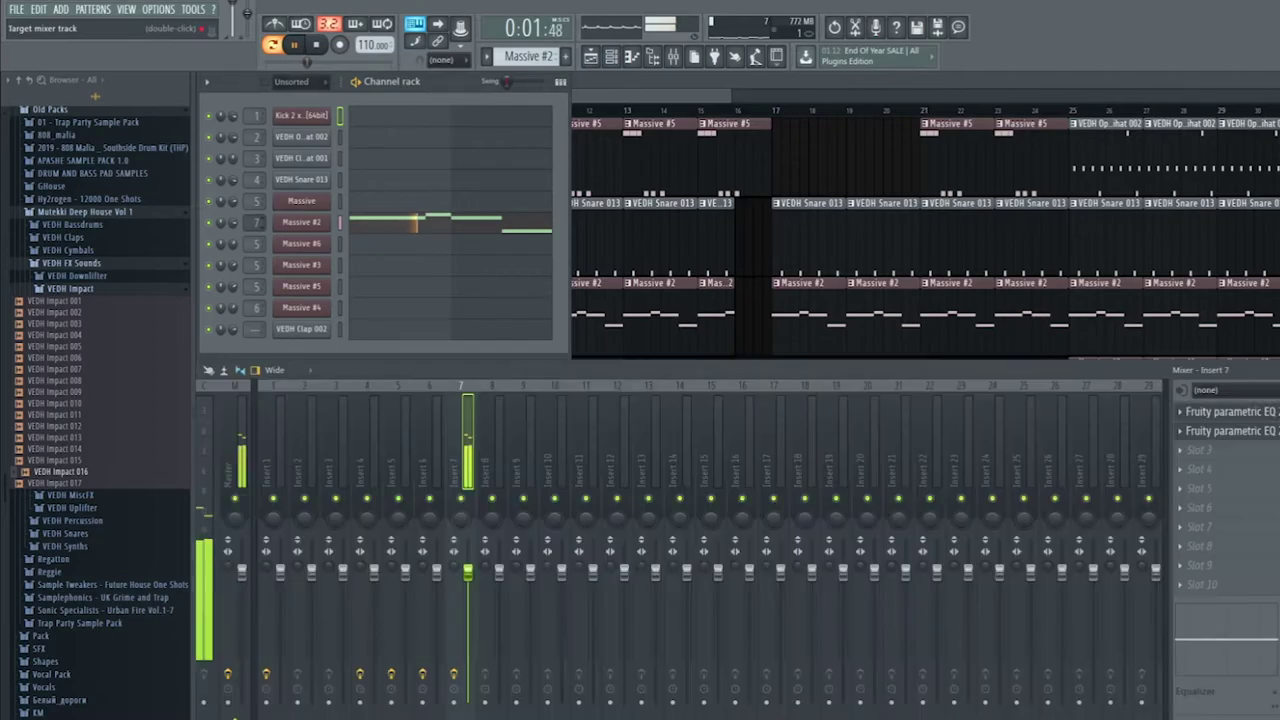
click(1256, 438)
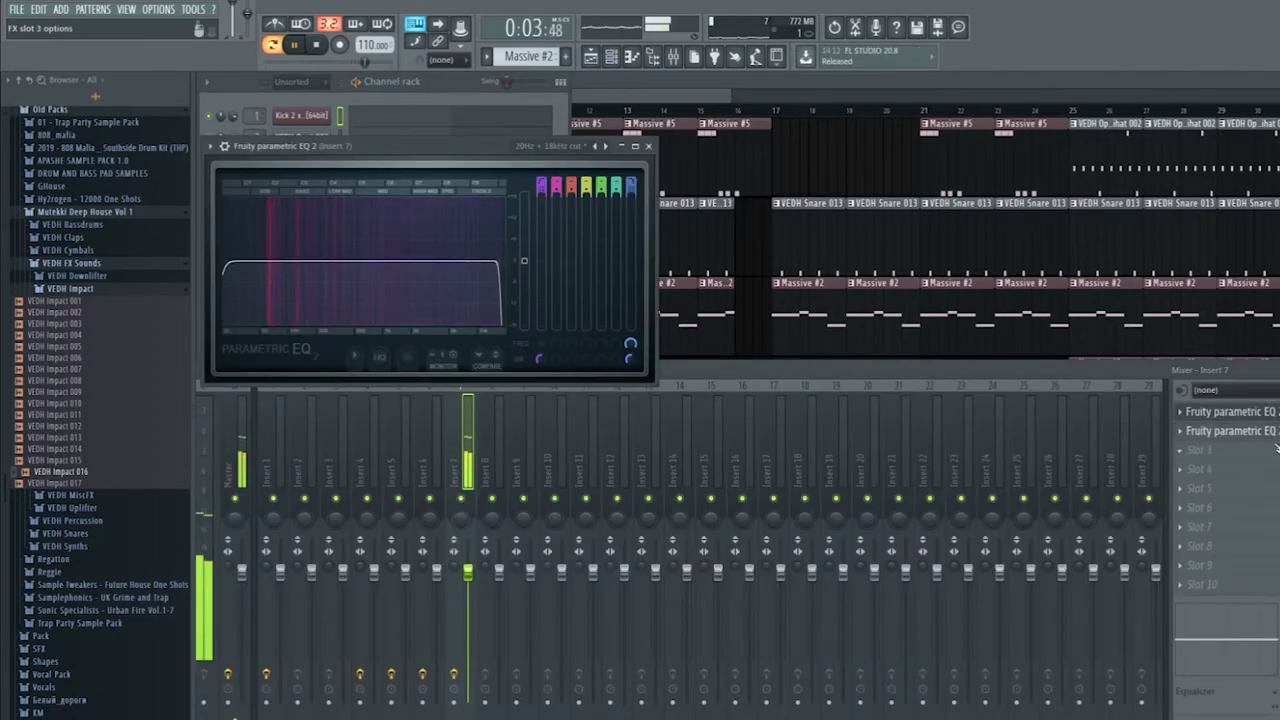
click(1268, 441)
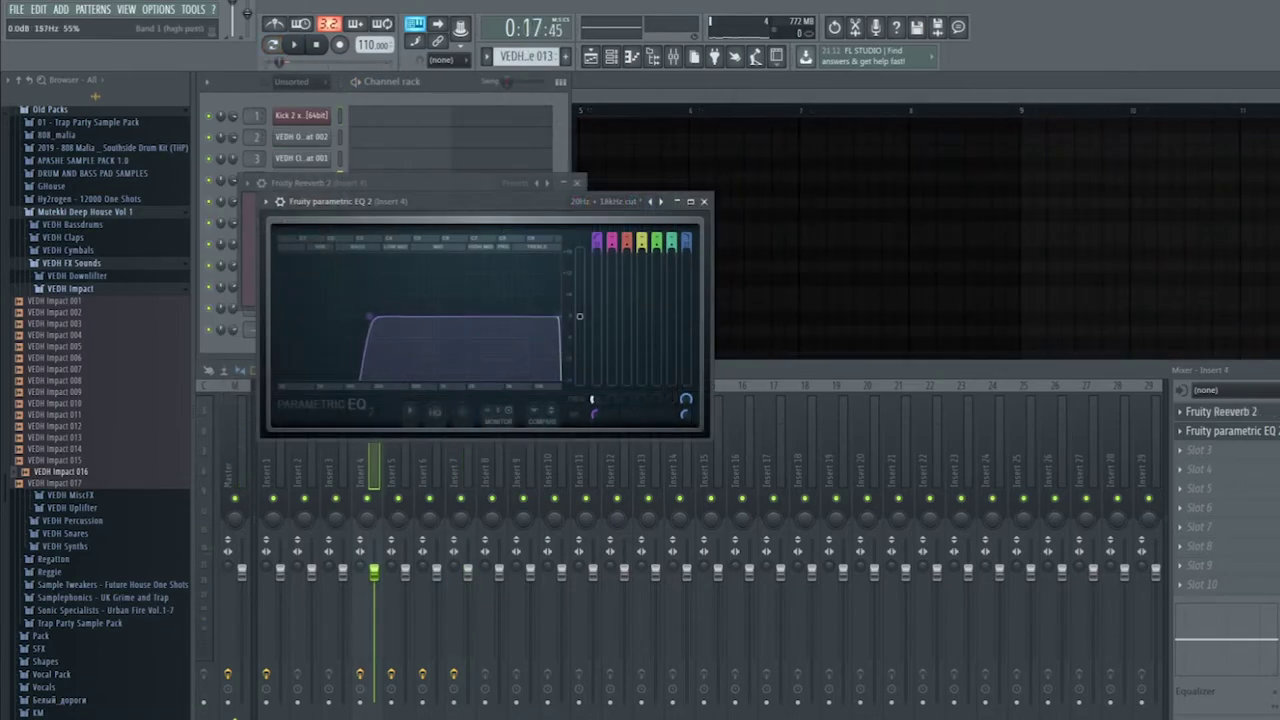
Narrow the Insert 4 Parametric EQ 2 by raising the band 1 high-pass frequency above 2434 Hz and lowering the band 7 low-pass frequency.
mouse_move(596, 402)
mouse_down()
mouse_move(600, 386)
mouse_move(597, 409)
mouse_up()
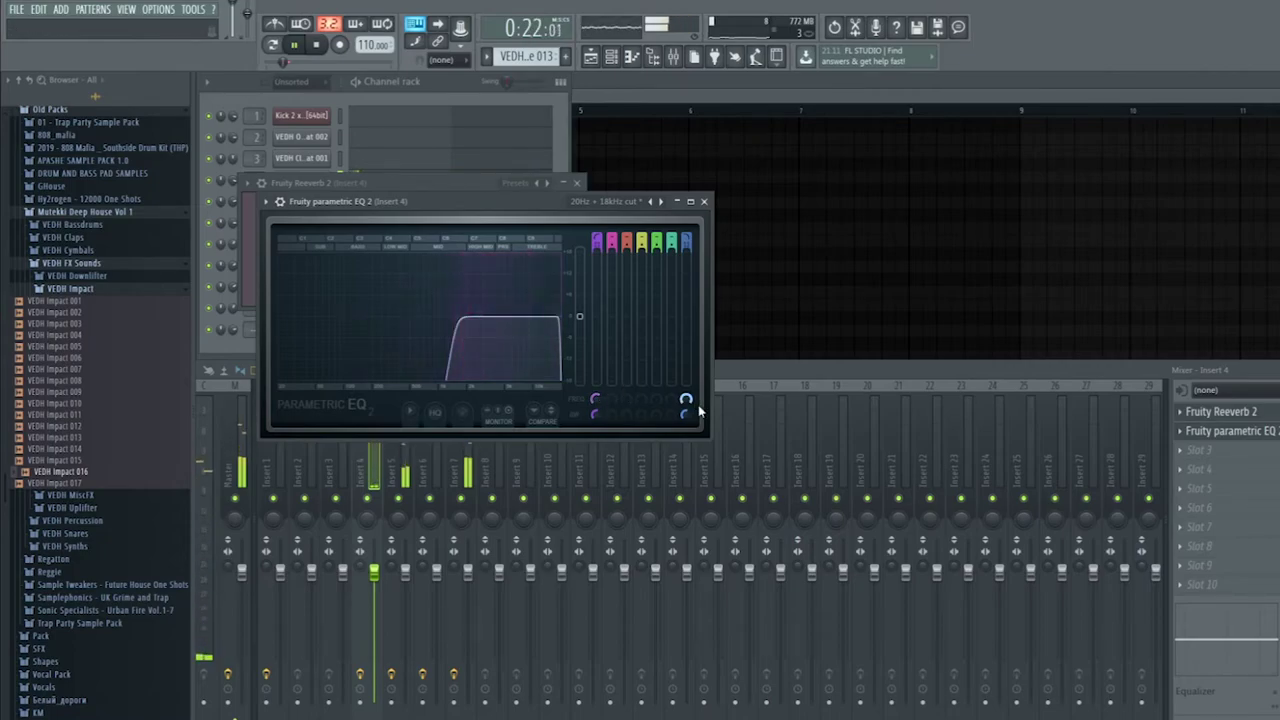
mouse_move(686, 399)
mouse_down()
mouse_move(686, 411)
mouse_move(684, 399)
mouse_up()
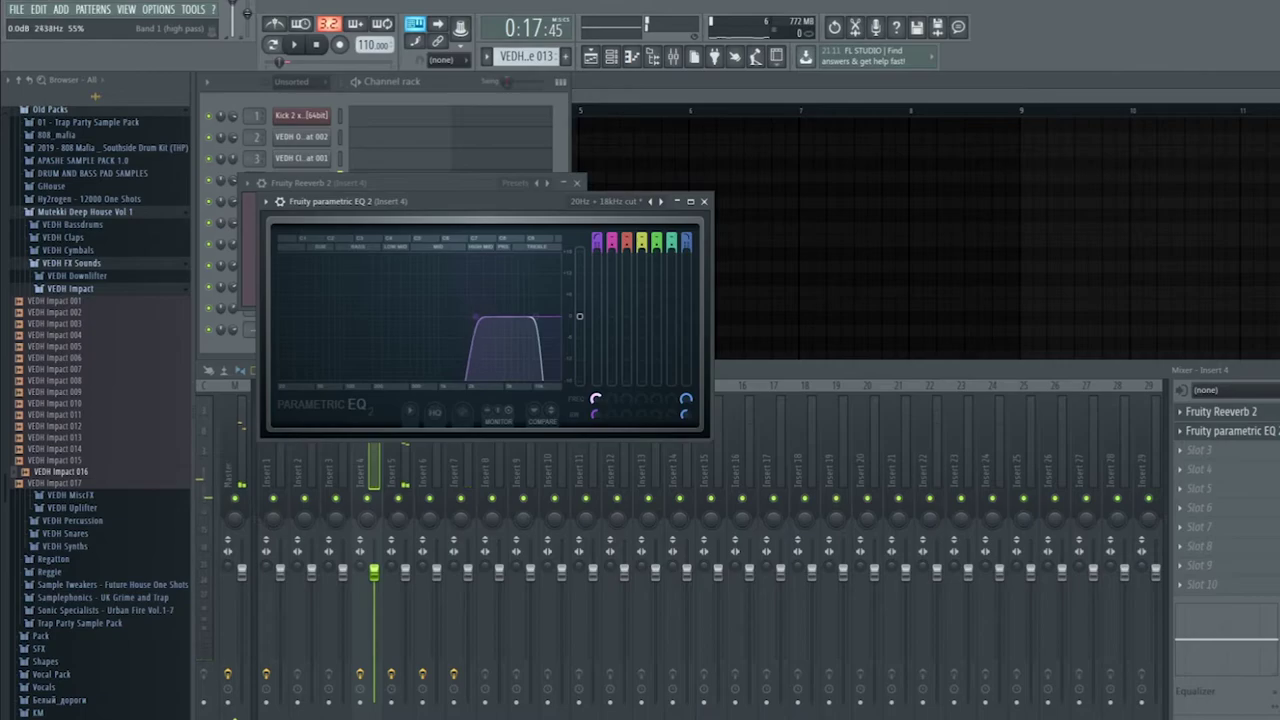
drag(597, 399, 597, 398)
Create an automation clip for the Insert 4 band 1 frequency, curving downward from bar 9 to bar 15, and play the section.
right_click(597, 399)
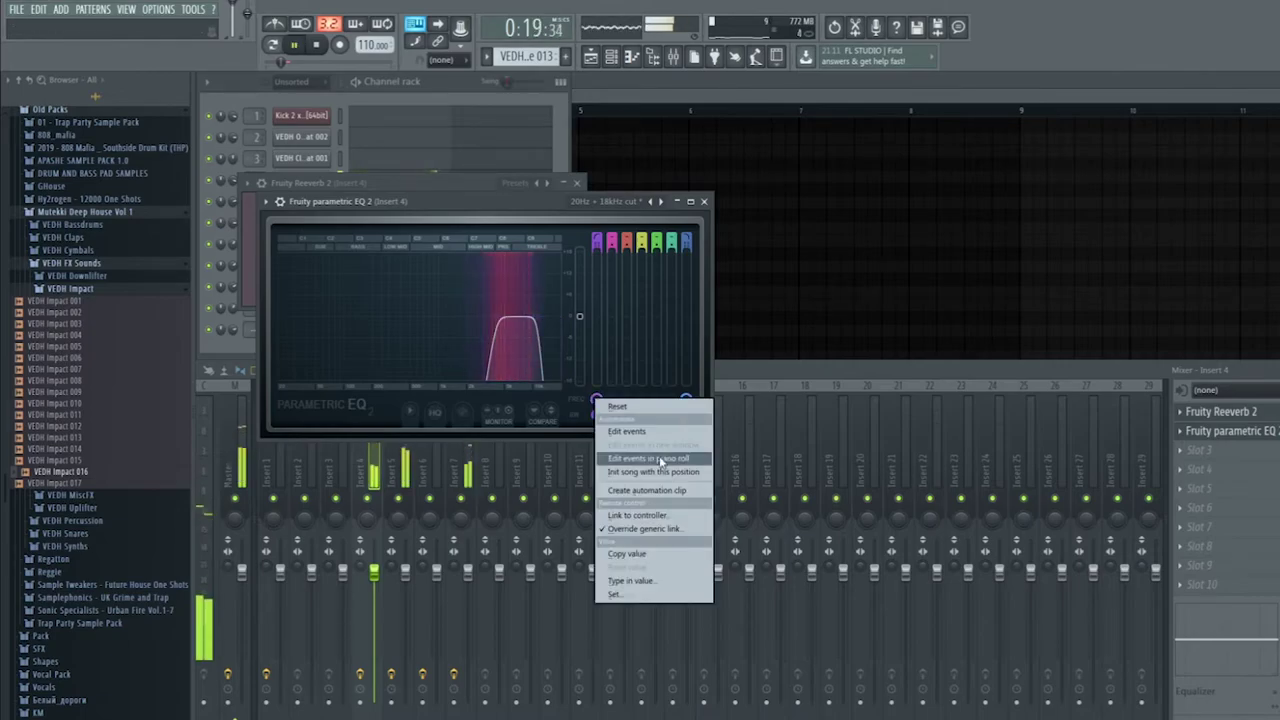
click(668, 490)
click(603, 57)
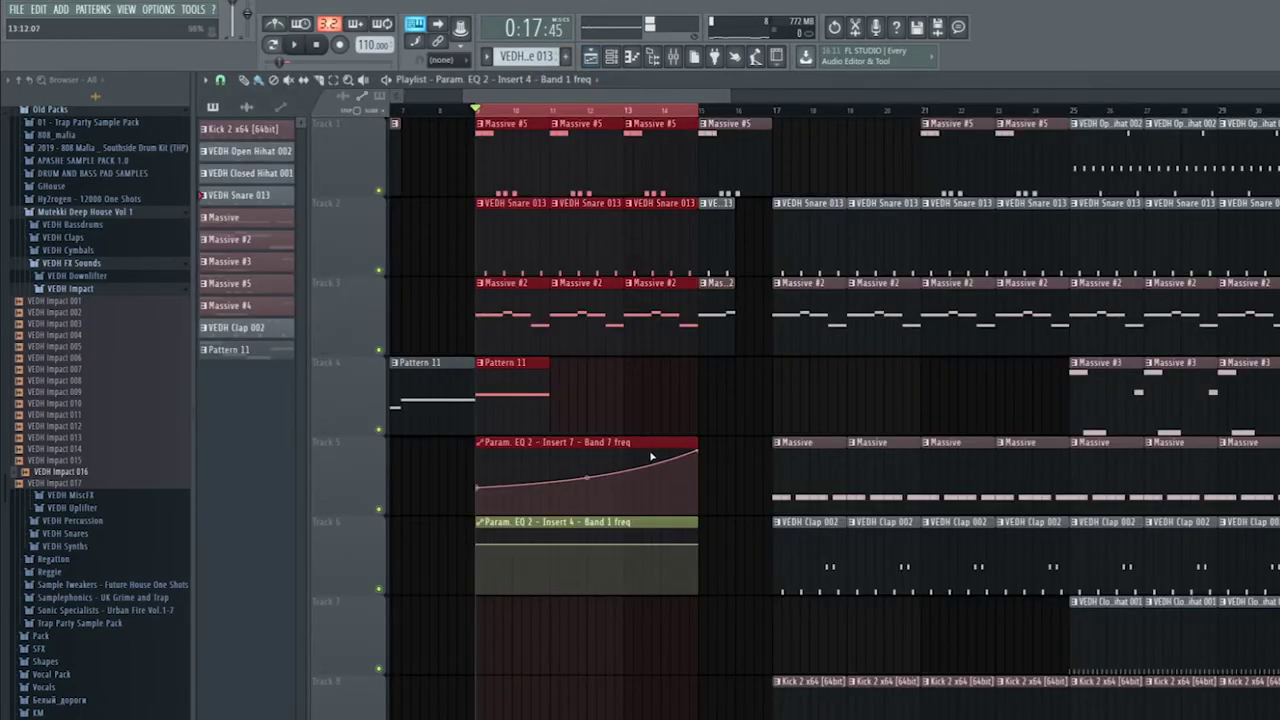
click(702, 547)
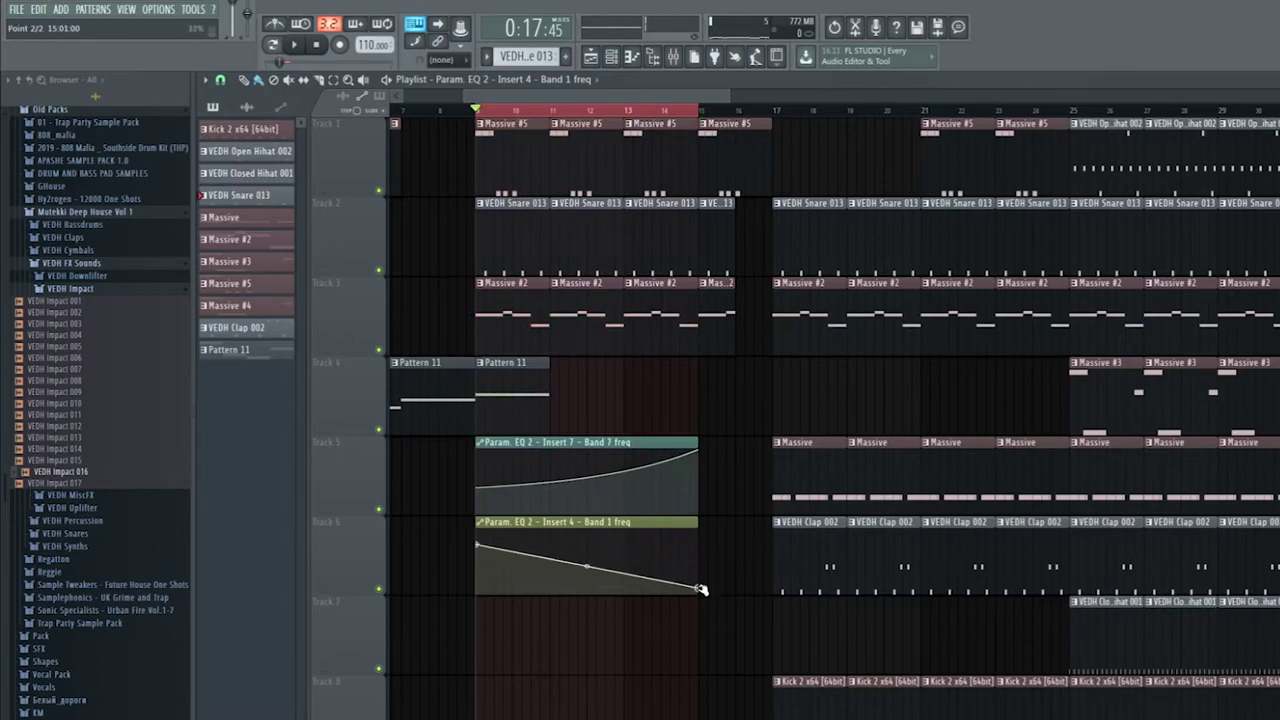
key(space)
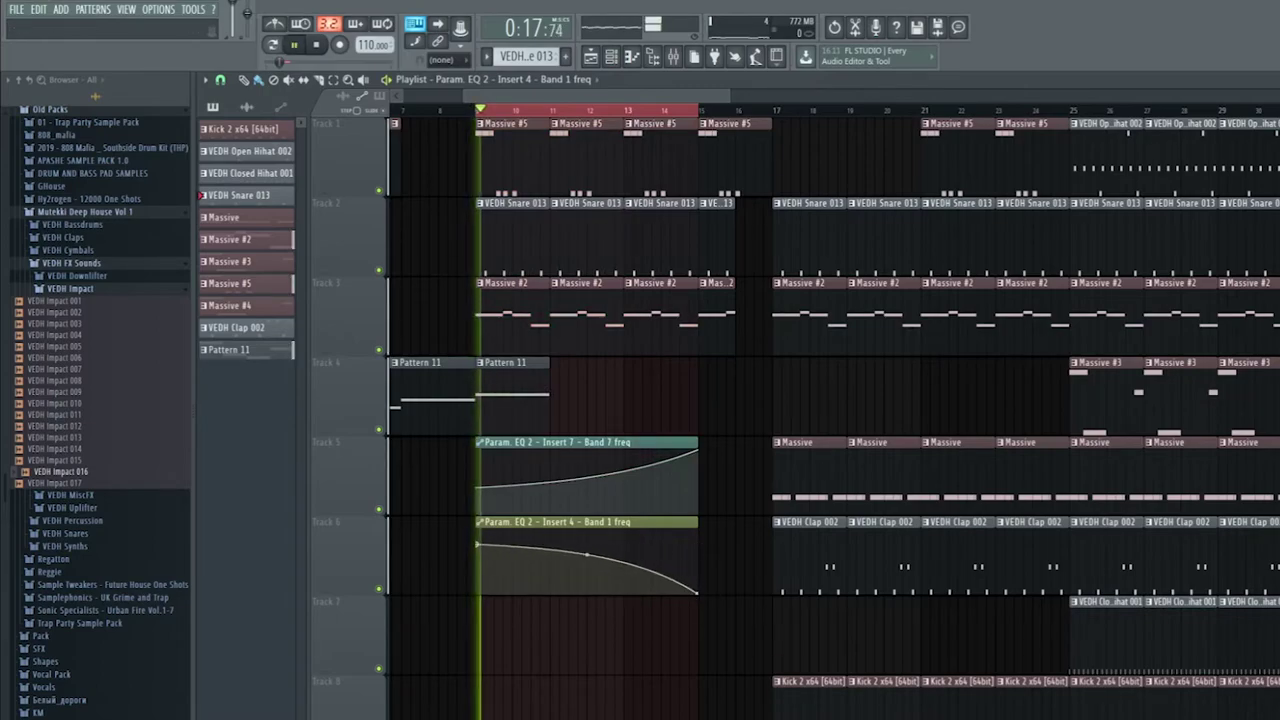
double_click(541, 110)
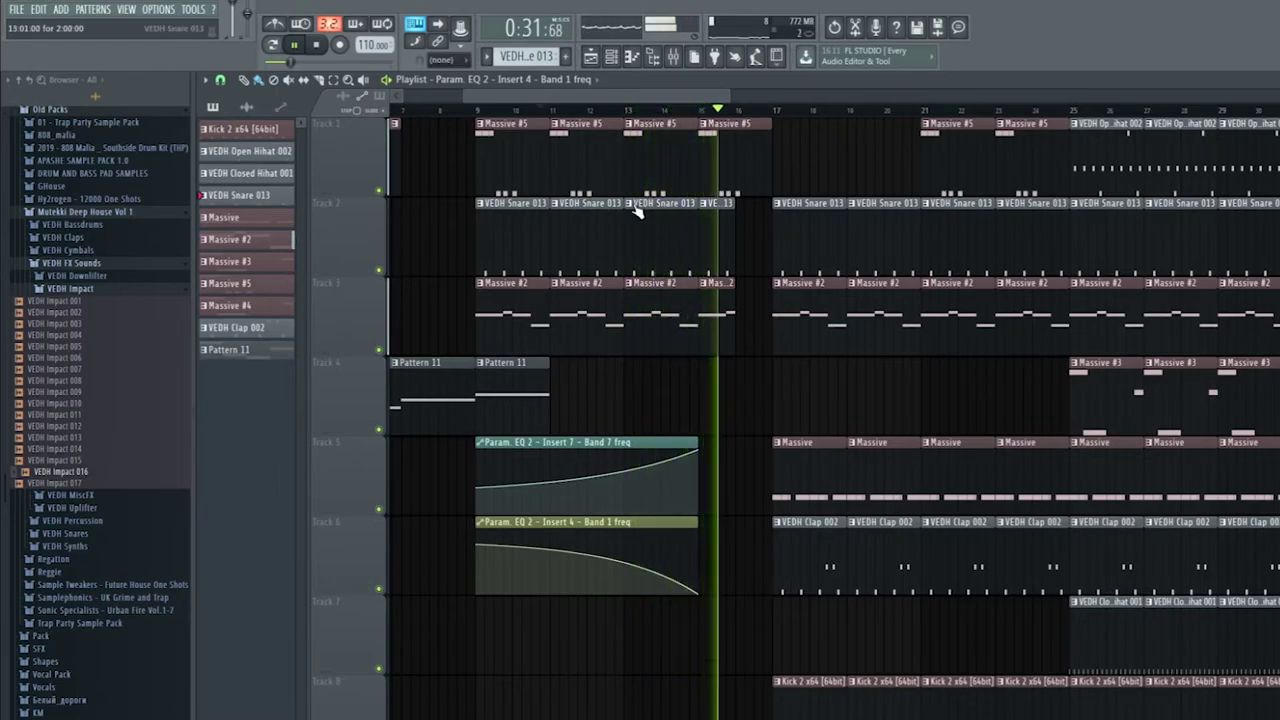
key(space)
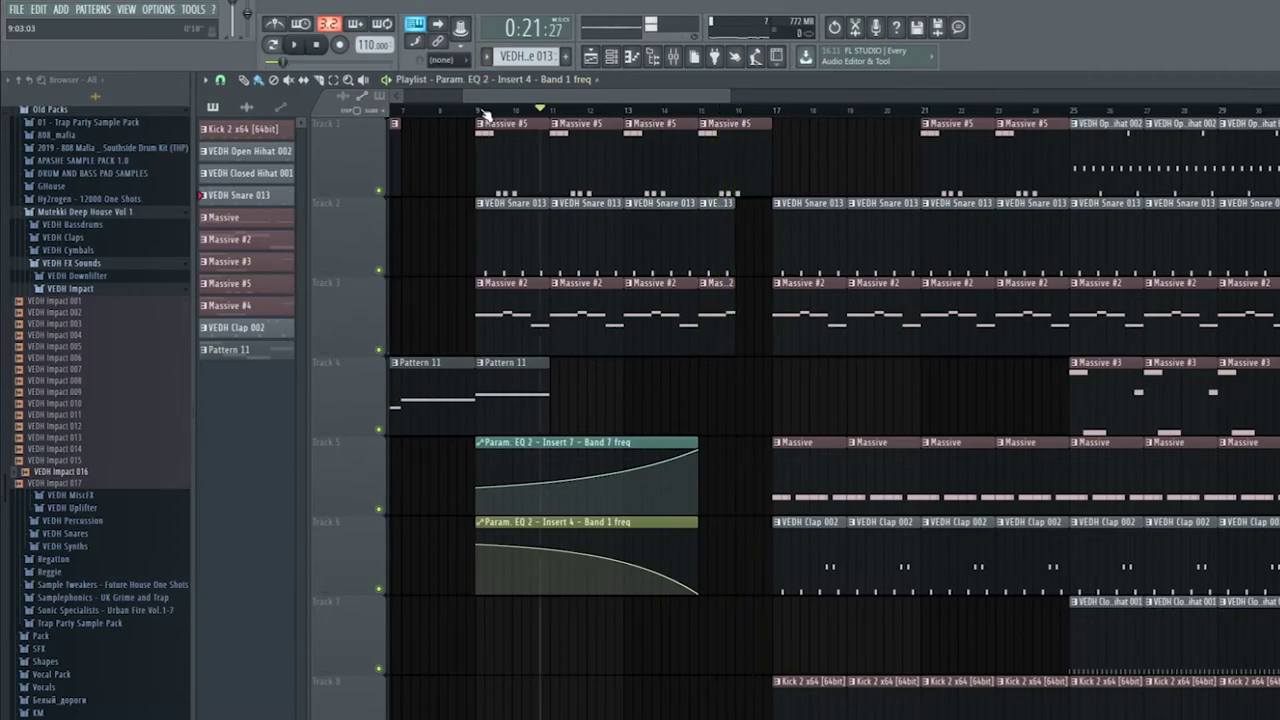
Add a Reeverb 2 mix level automation clip on Track 7 from bar 9 to 17, rising and then dropping at its end, and play from bar 9.
drag(484, 112, 490, 114)
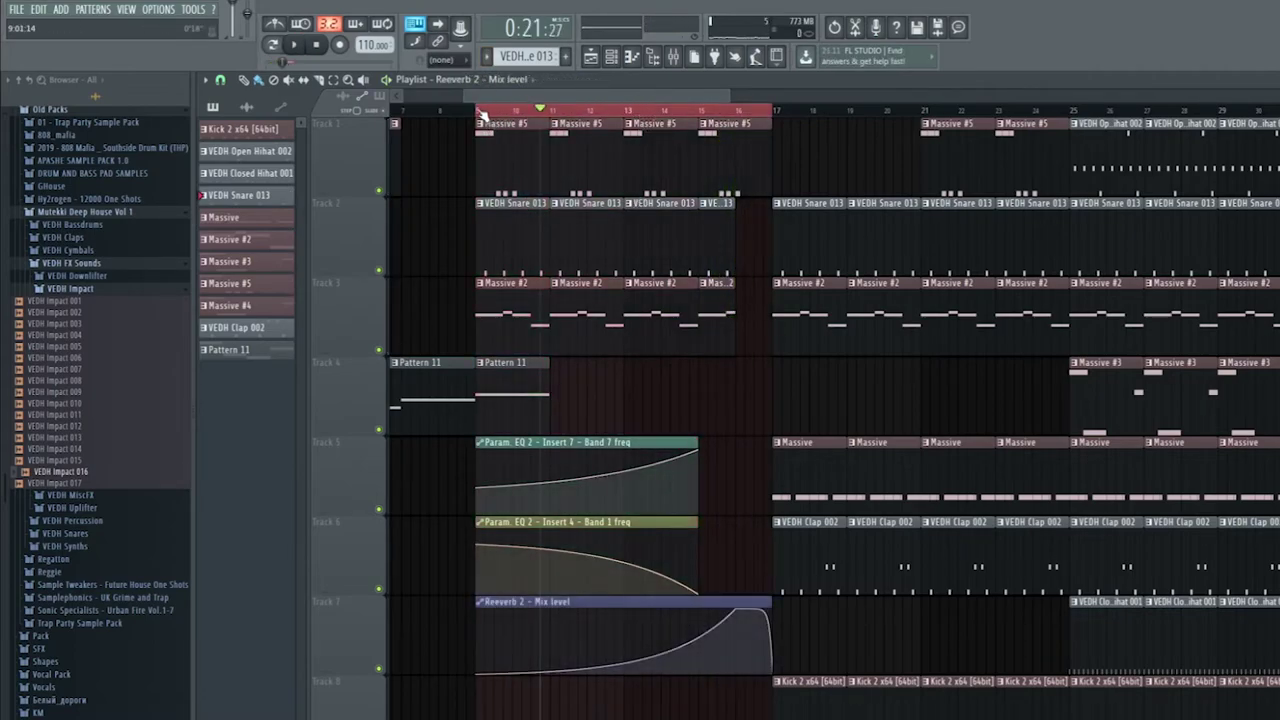
click(480, 116)
key(space)
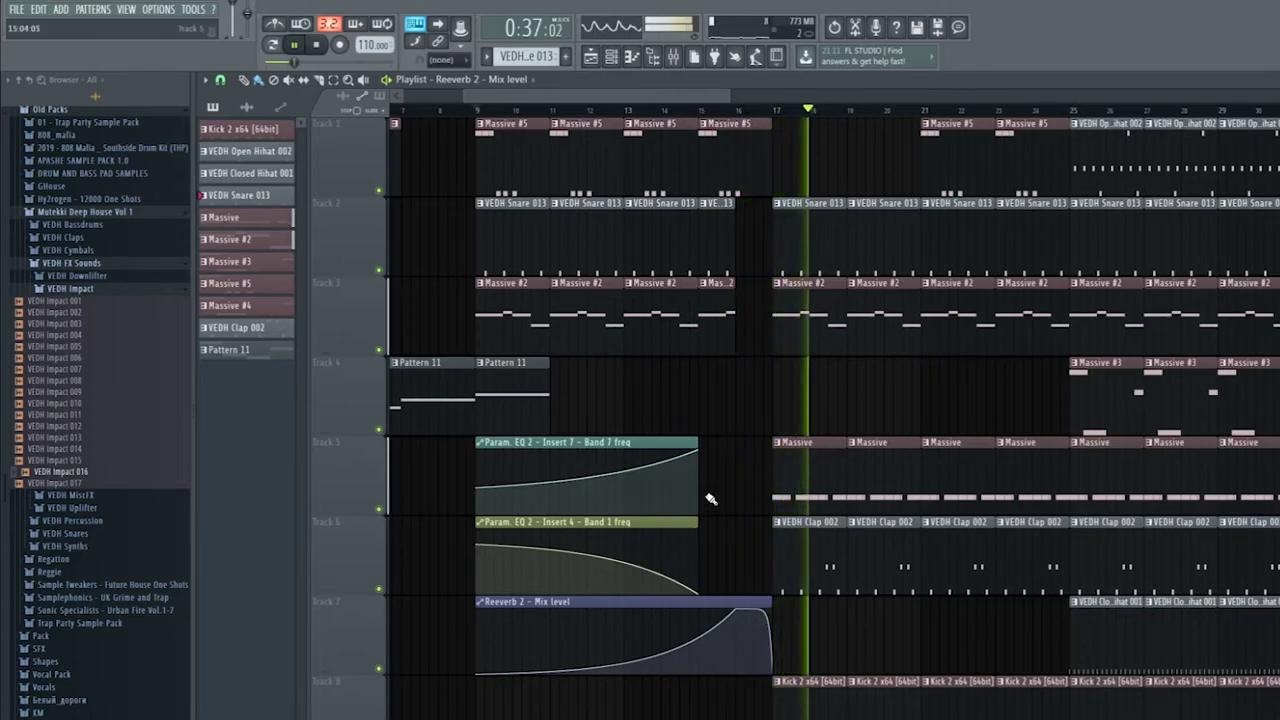
Add a reversed VEDH Crash 018 ending at bar 17 with a rising volume multiplier automation clip, and place VEDH Ride 001 at bar 17.
scroll(737, 434, down, 2)
scroll(745, 410, down, 1)
scroll(745, 410, down, 4)
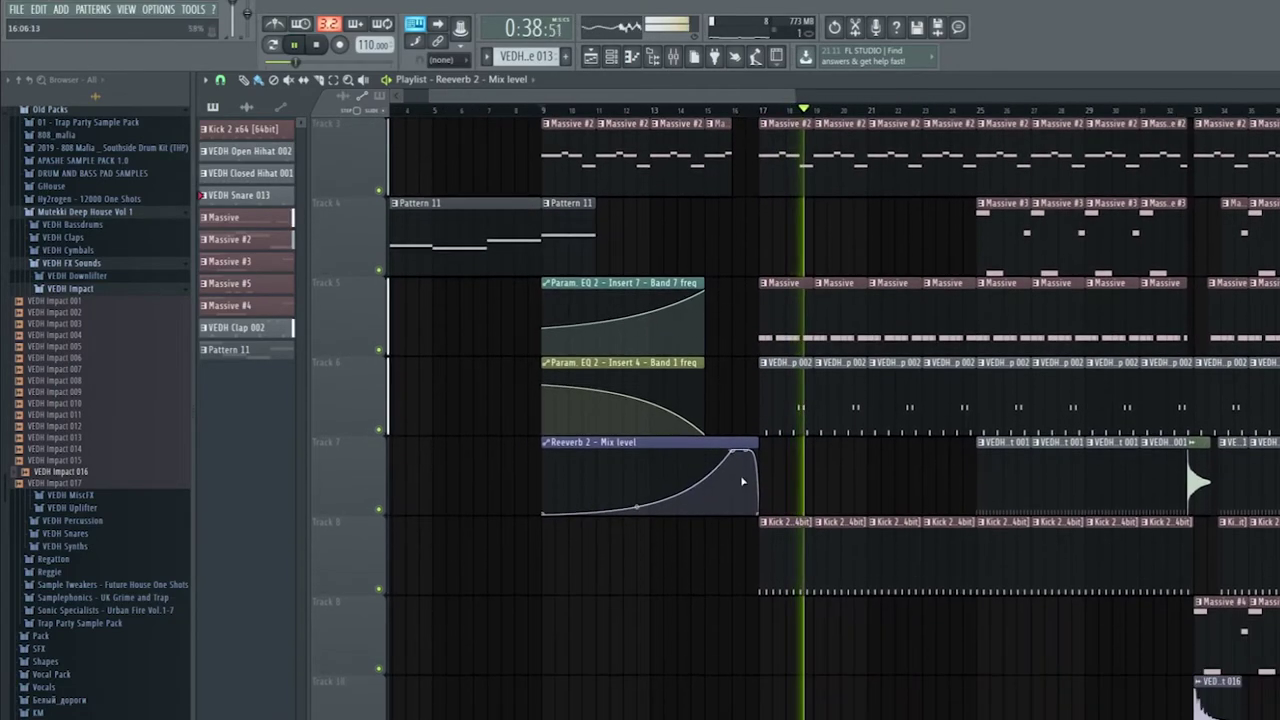
click(95, 288)
key(space)
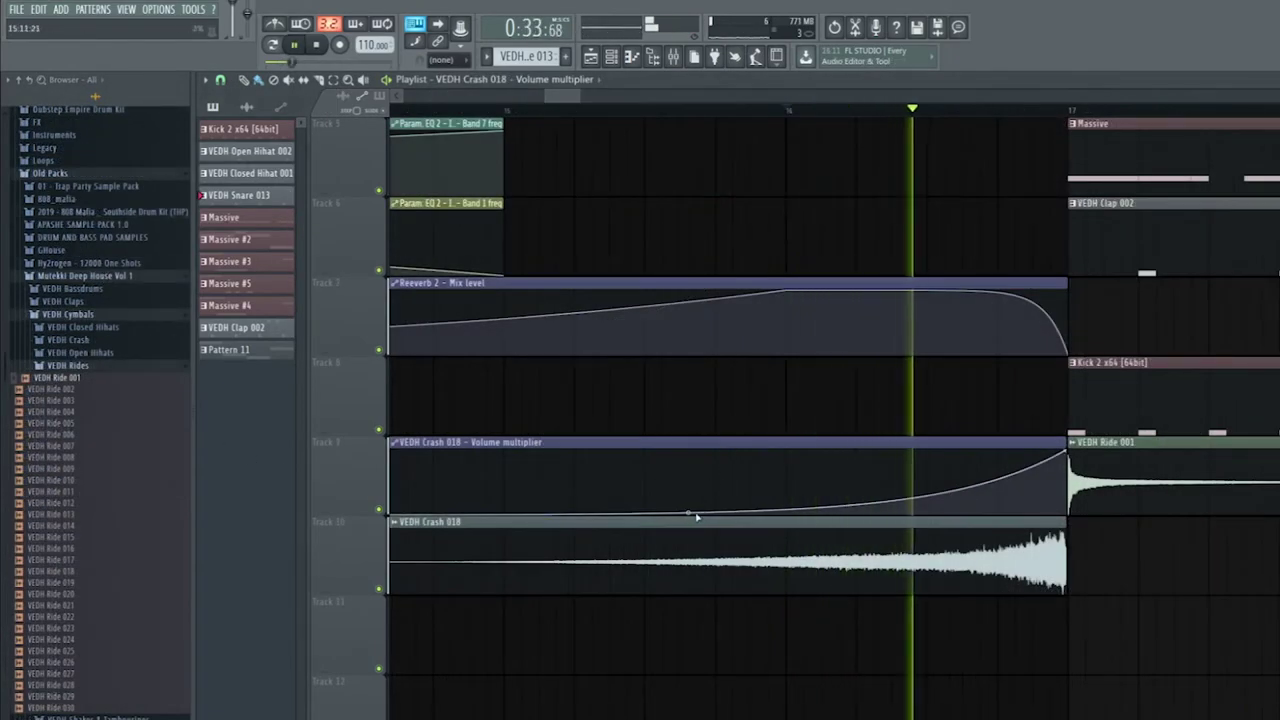
Steepen the VEDH Crash 018 volume automation curve so it rises closer to bar 17, and play the transition.
key(space)
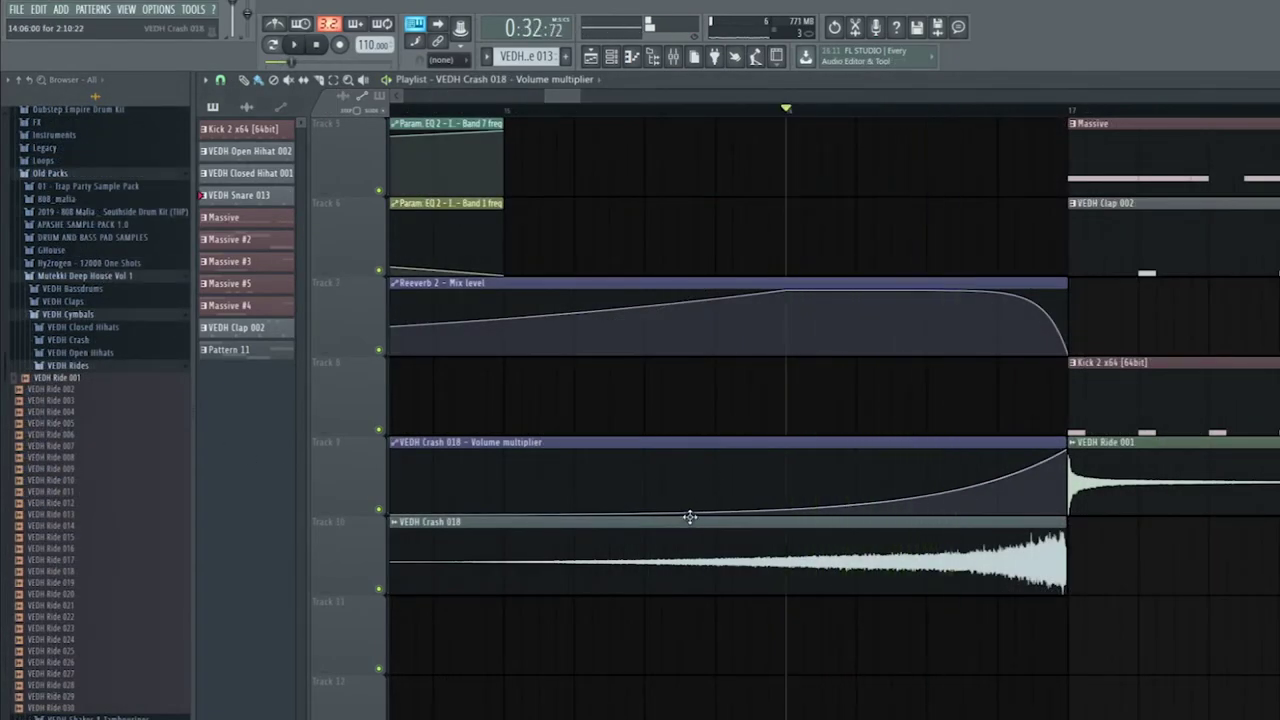
key(space)
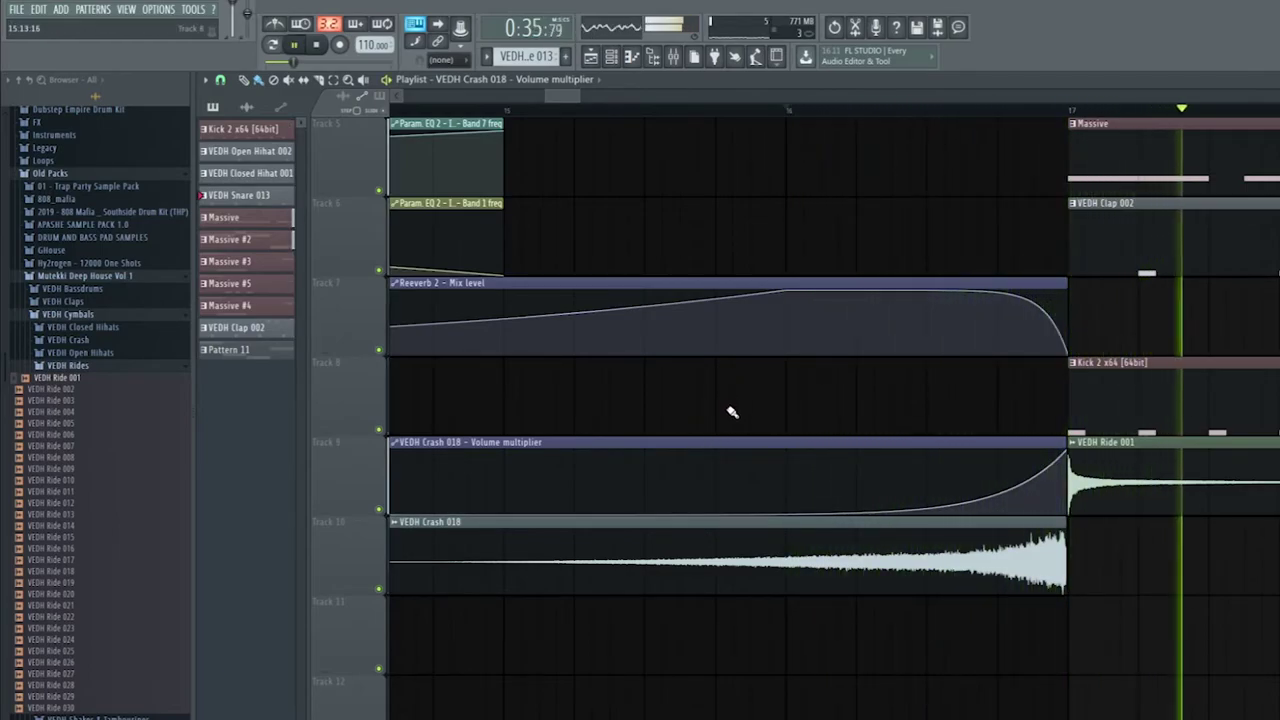
mouse_move(717, 464)
mouse_down()
mouse_move(714, 445)
mouse_move(706, 454)
mouse_up()
scroll(698, 376, down, 6)
scroll(720, 540, down, 4)
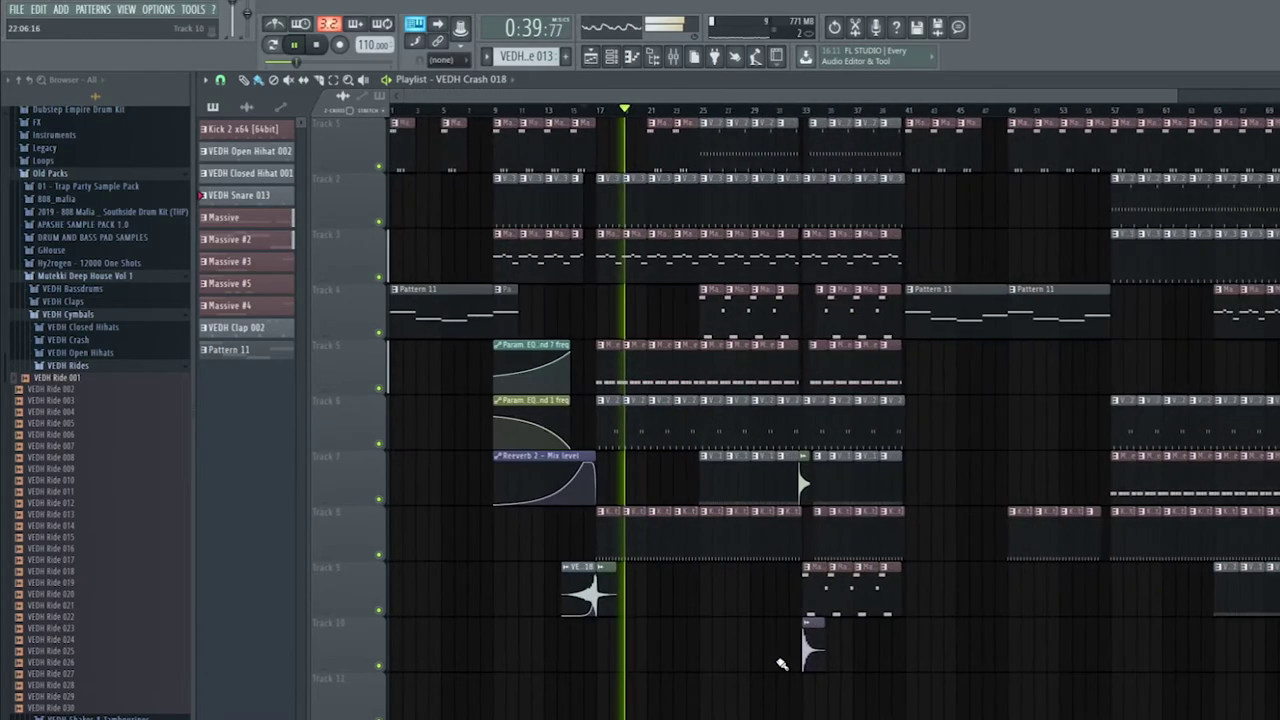
scroll(748, 617, up, 3)
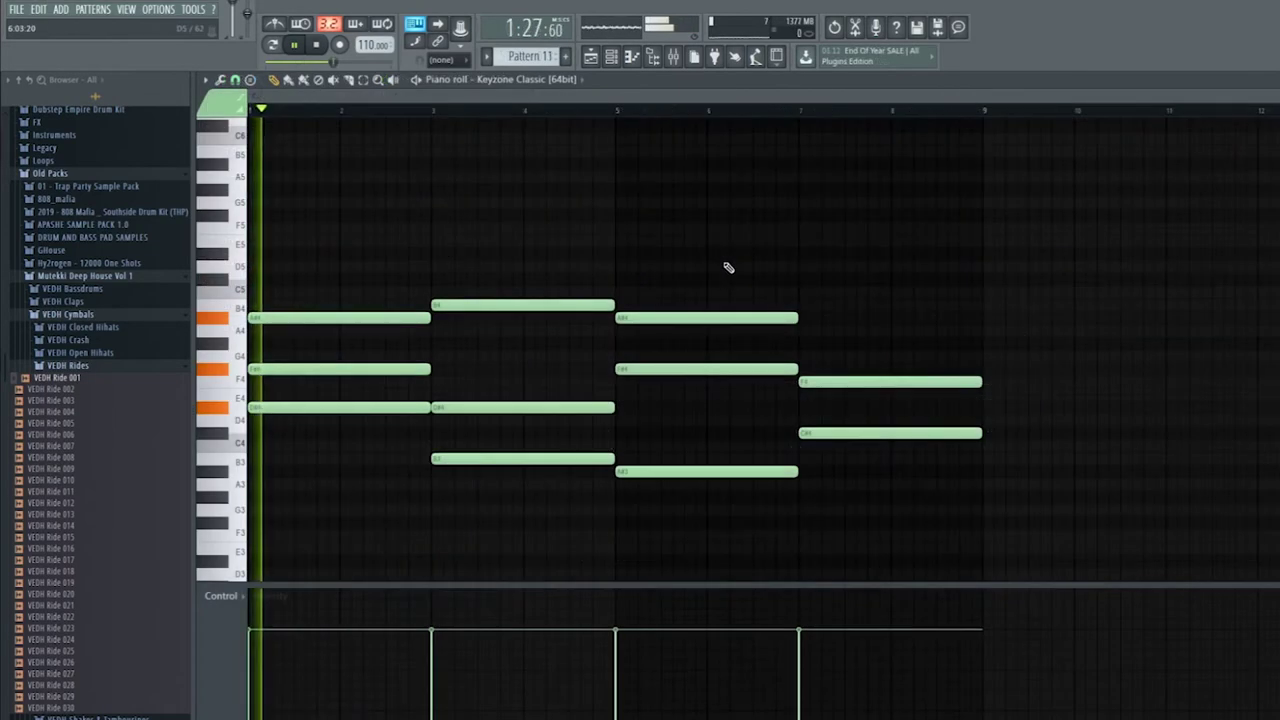
Complete the last Keyzone Classic chord with a G#4 note from bar 7 to bar 9 and play the progression.
scroll(741, 468, down, 1)
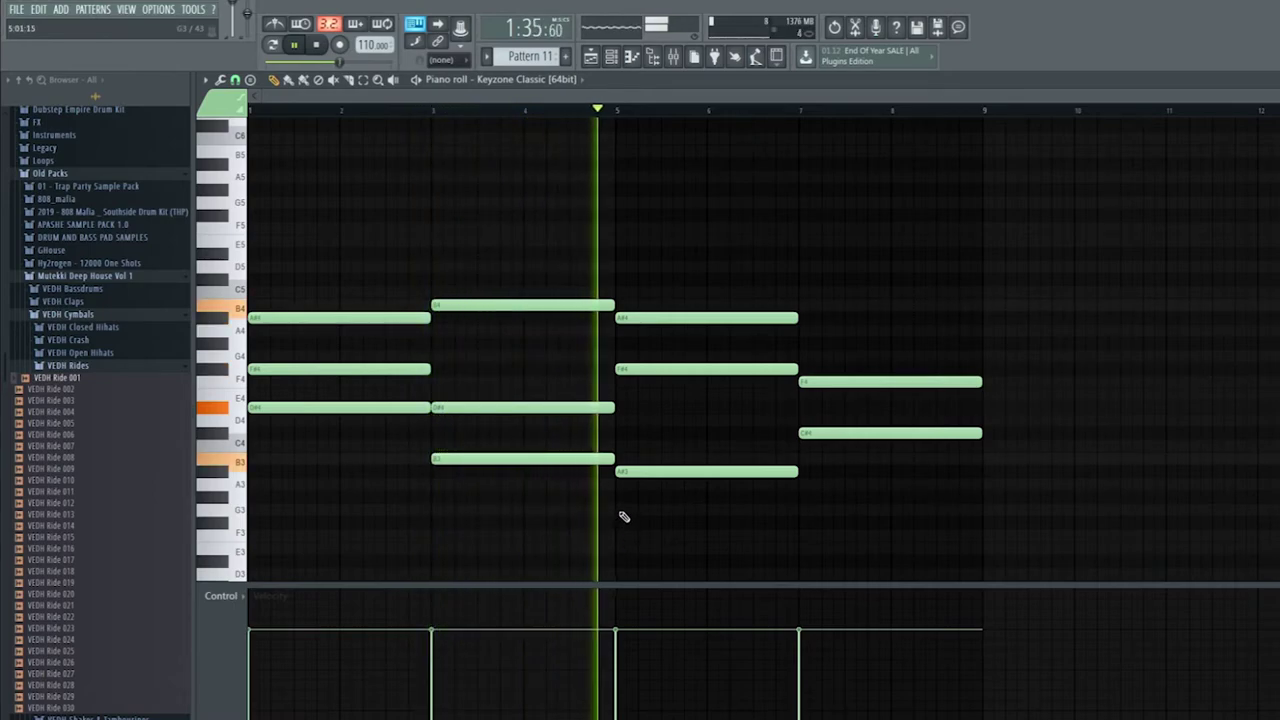
click(805, 335)
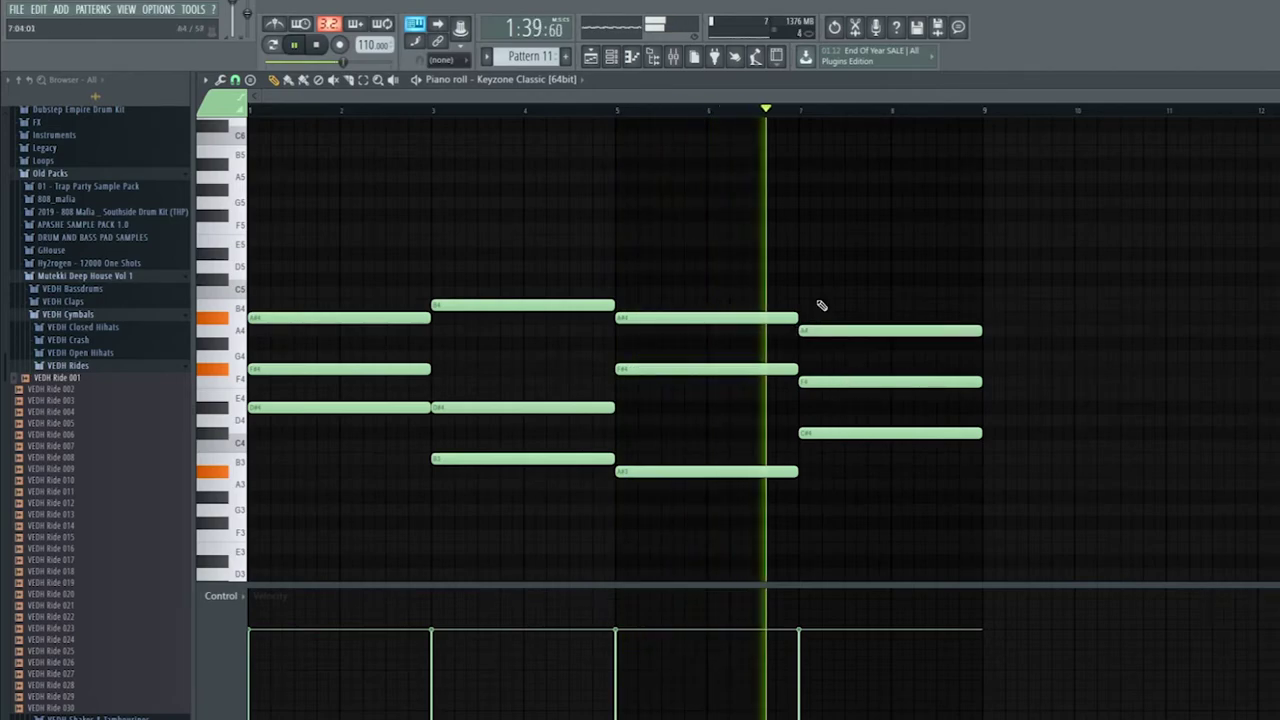
key(space)
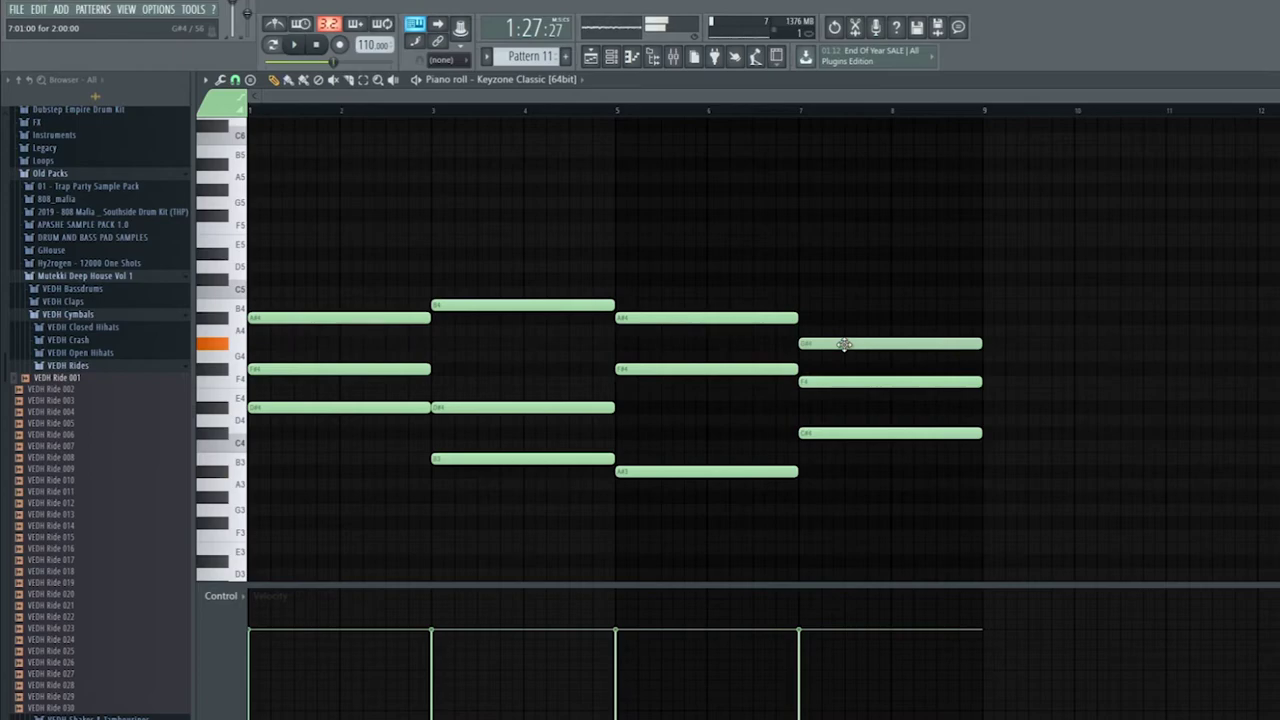
key(space)
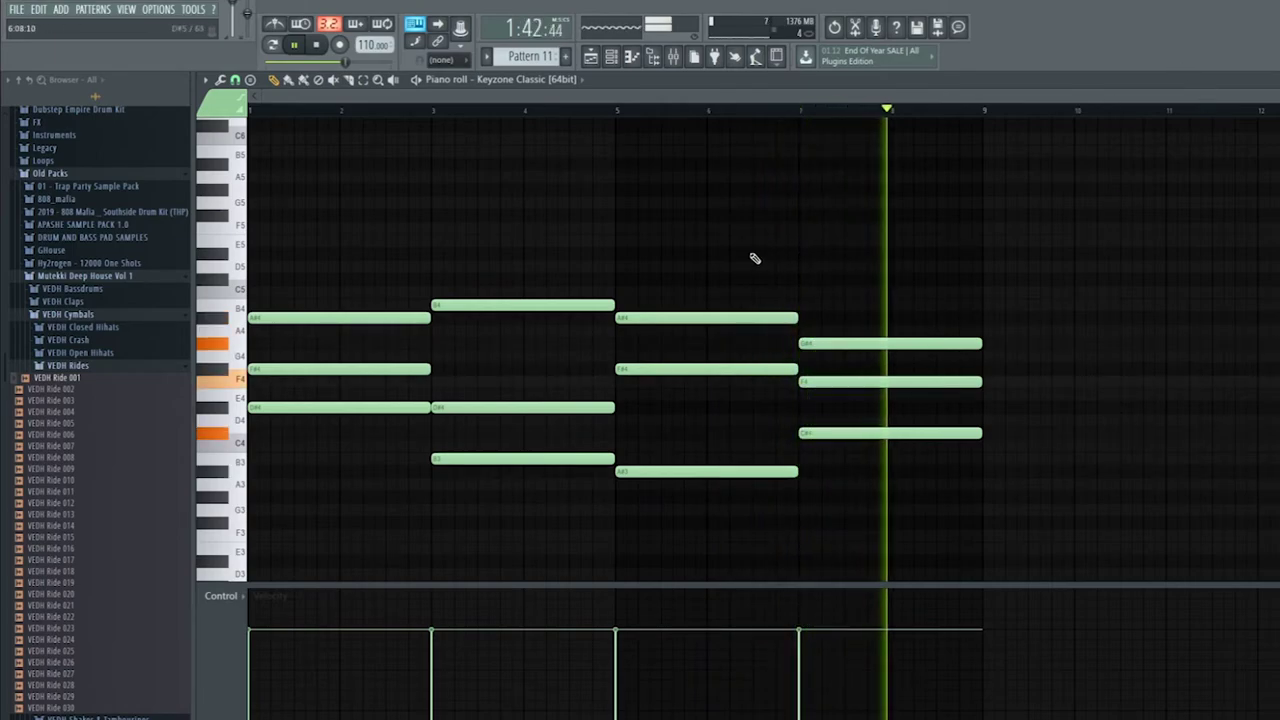
key(space)
Stagger the starts of the first chord by delaying F#4 slightly and A#4 a little more, and play it.
drag(1025, 265, 286, 380)
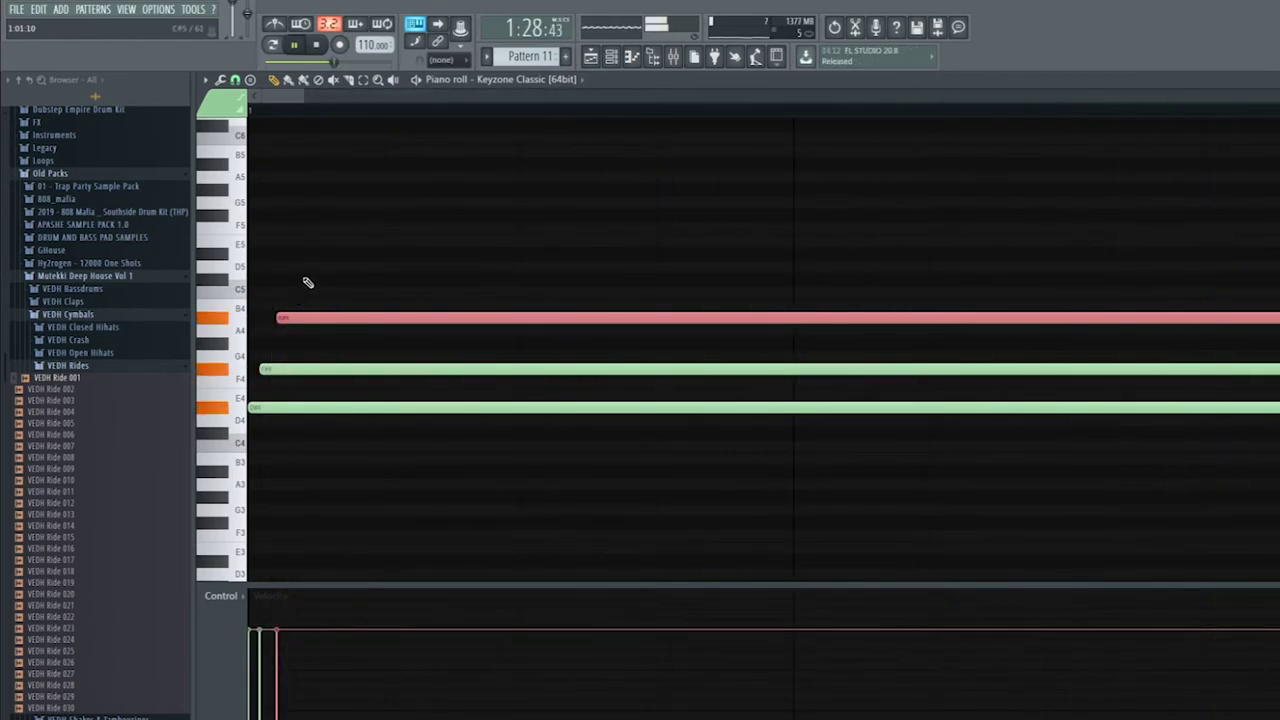
key(space)
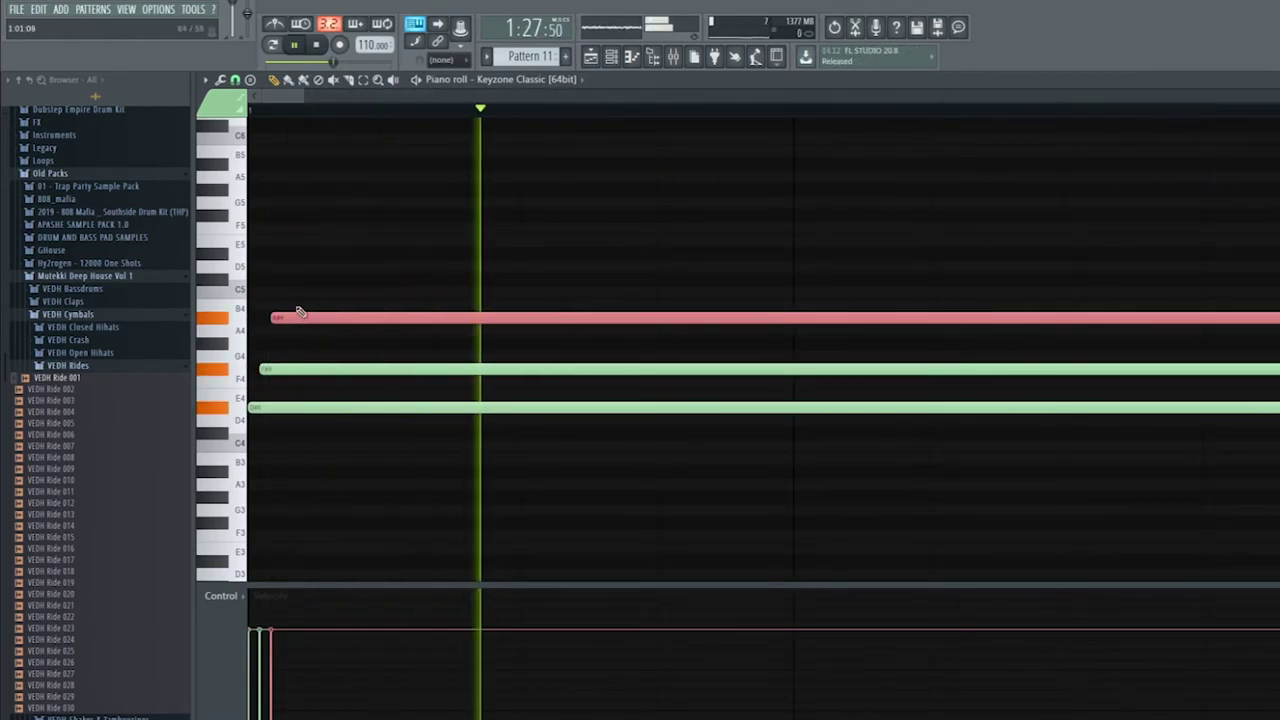
scroll(285, 262, down, 10)
ctrl+click(590, 217)
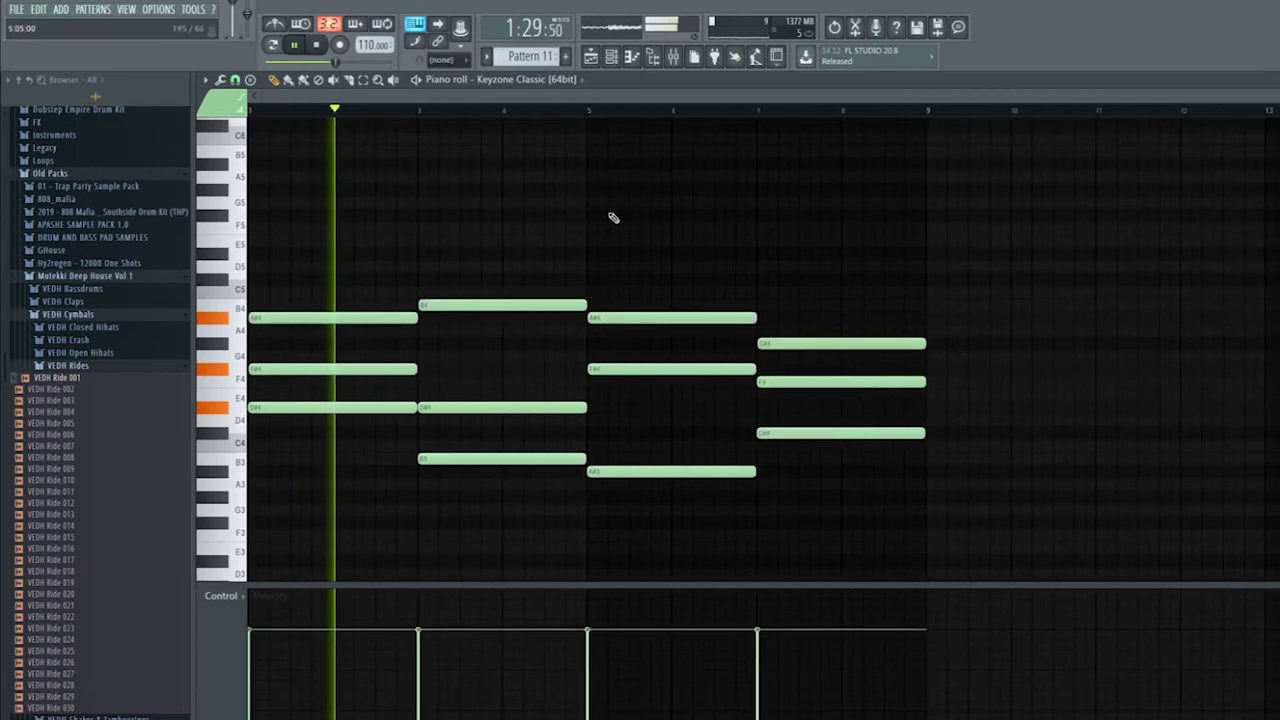
Adjust the ends of the last chord's G#4 and F4 notes to finish around bar 9 and listen to the chords.
scroll(951, 353, up, 6)
drag(886, 300, 855, 400)
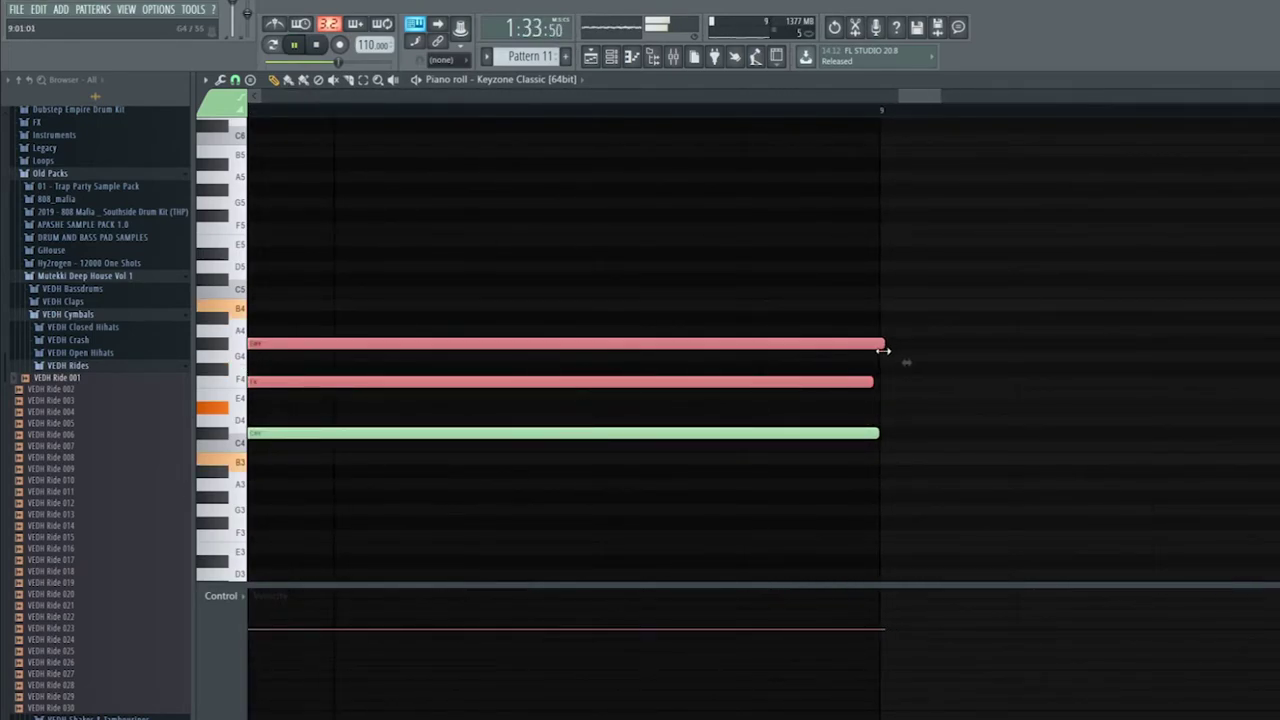
click(905, 397)
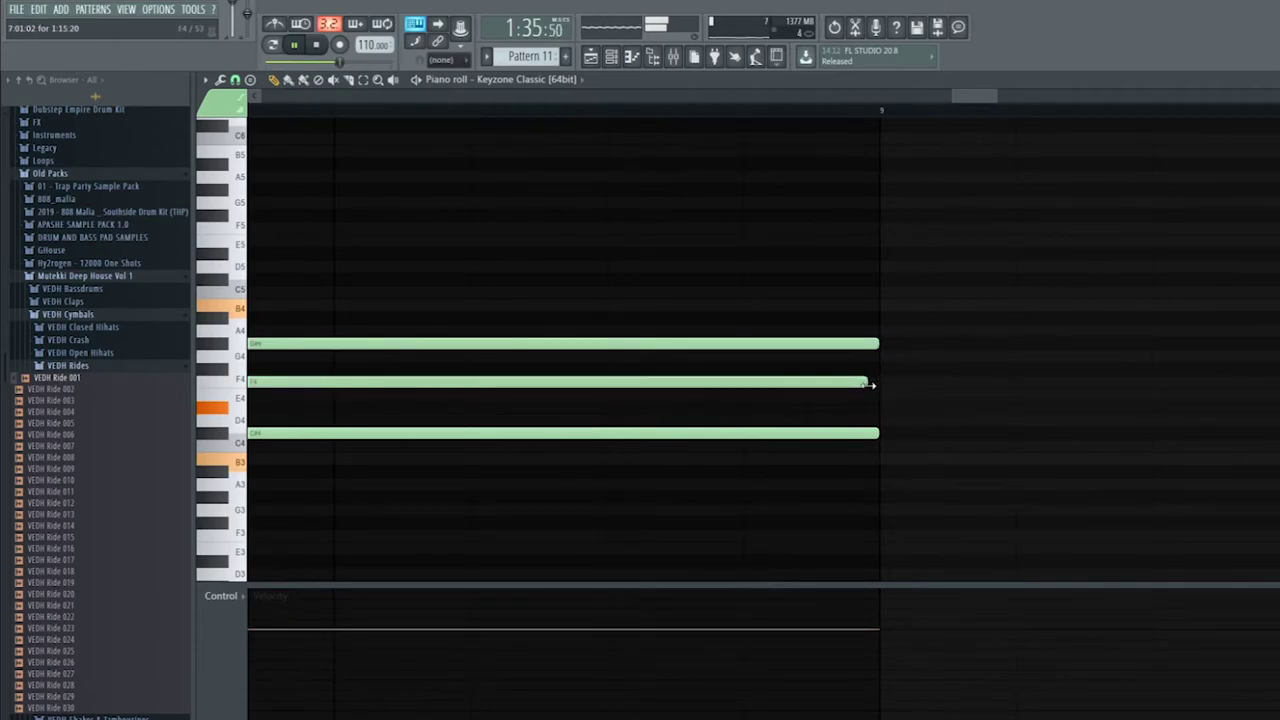
scroll(913, 405, down, 6)
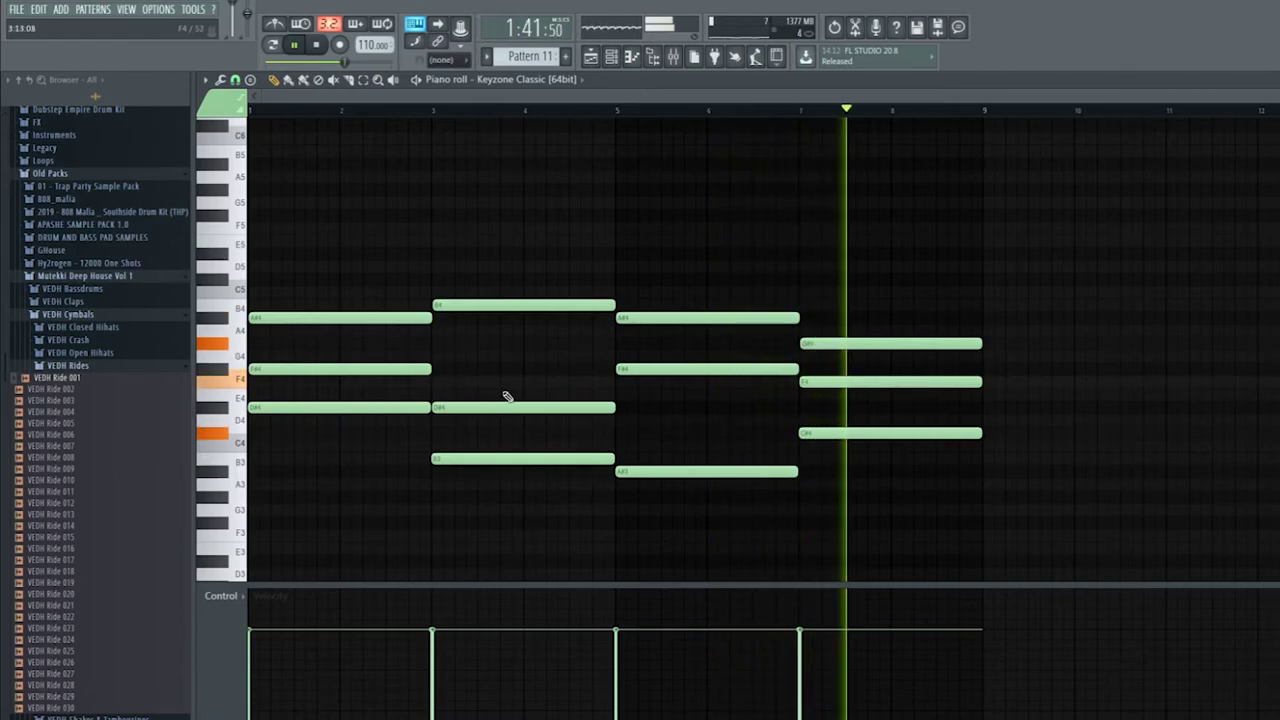
scroll(405, 250, up, 3)
scroll(388, 245, up, 1)
scroll(380, 244, down, 1)
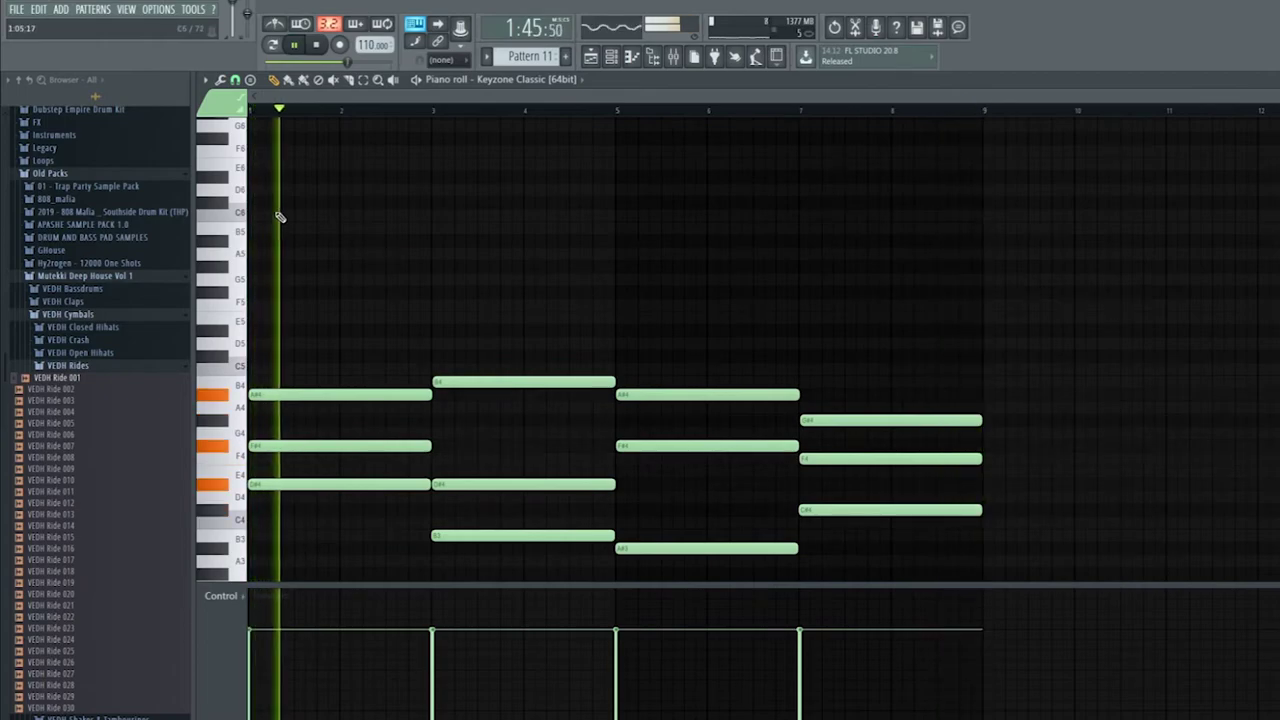
Give the Keyzone Classic chord notes in Pattern 12 three different velocity levels and play the pattern.
key(space)
scroll(277, 250, up, 3)
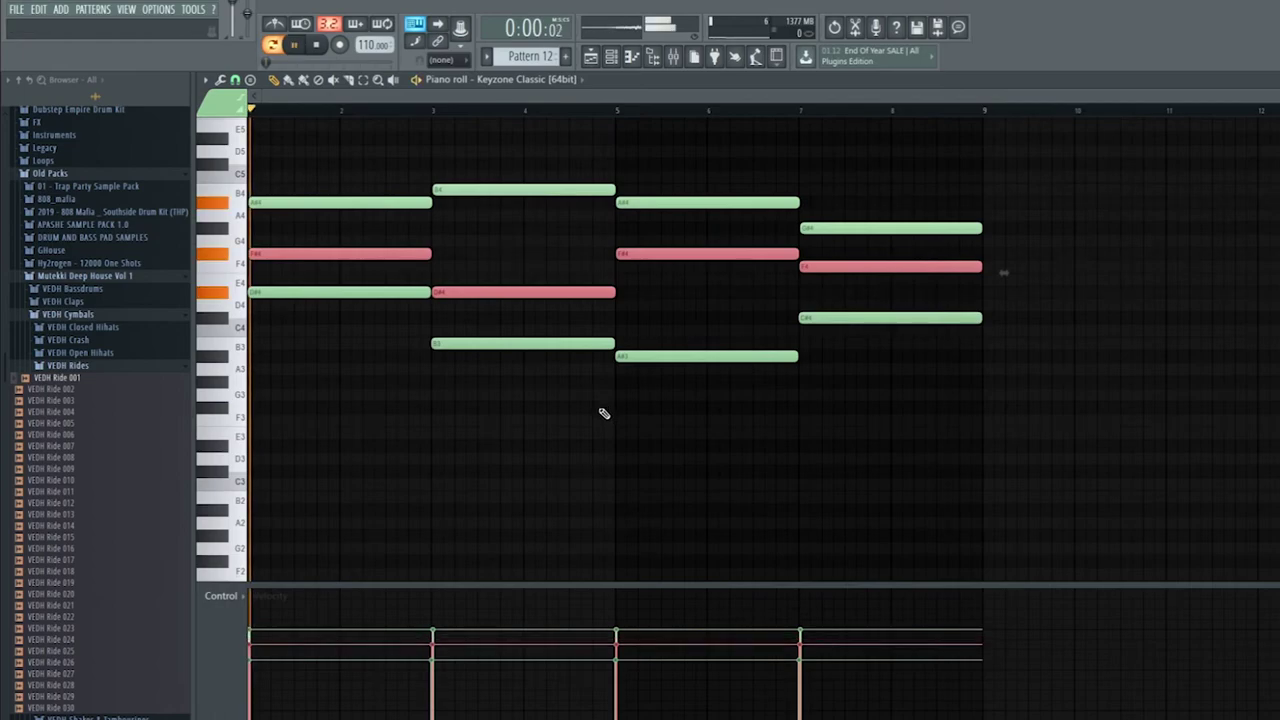
ctrl+click(489, 490)
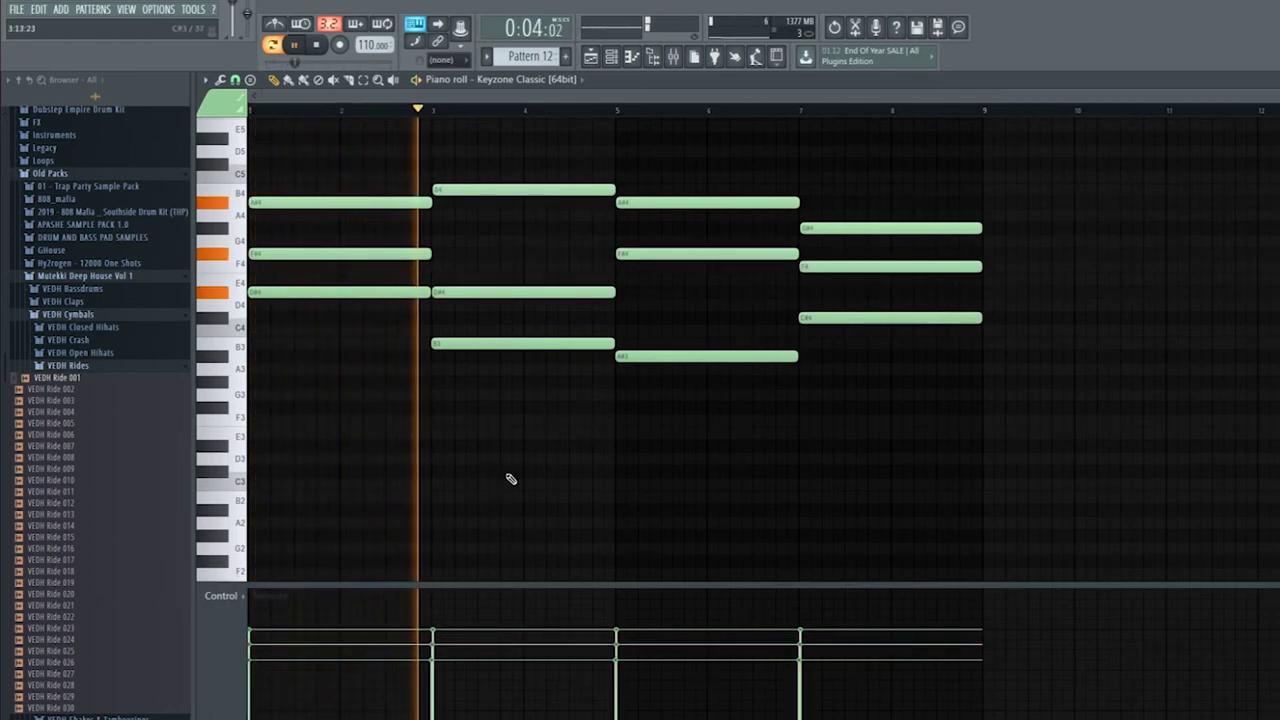
scroll(517, 458, up, 2)
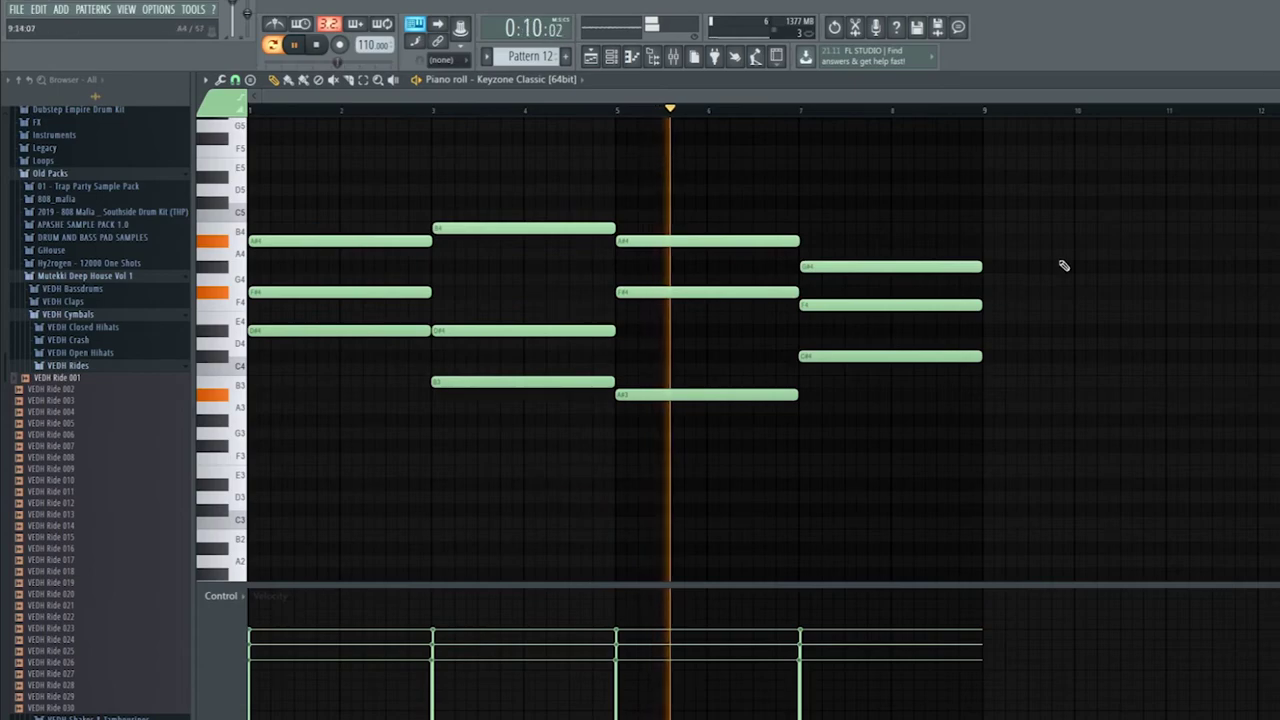
Place Pattern 12 on Track 5 at bars 41 and 49, and automate the Insert 8 EQ band 7 frequency upward from bar 41 to 45.
click(1279, 79)
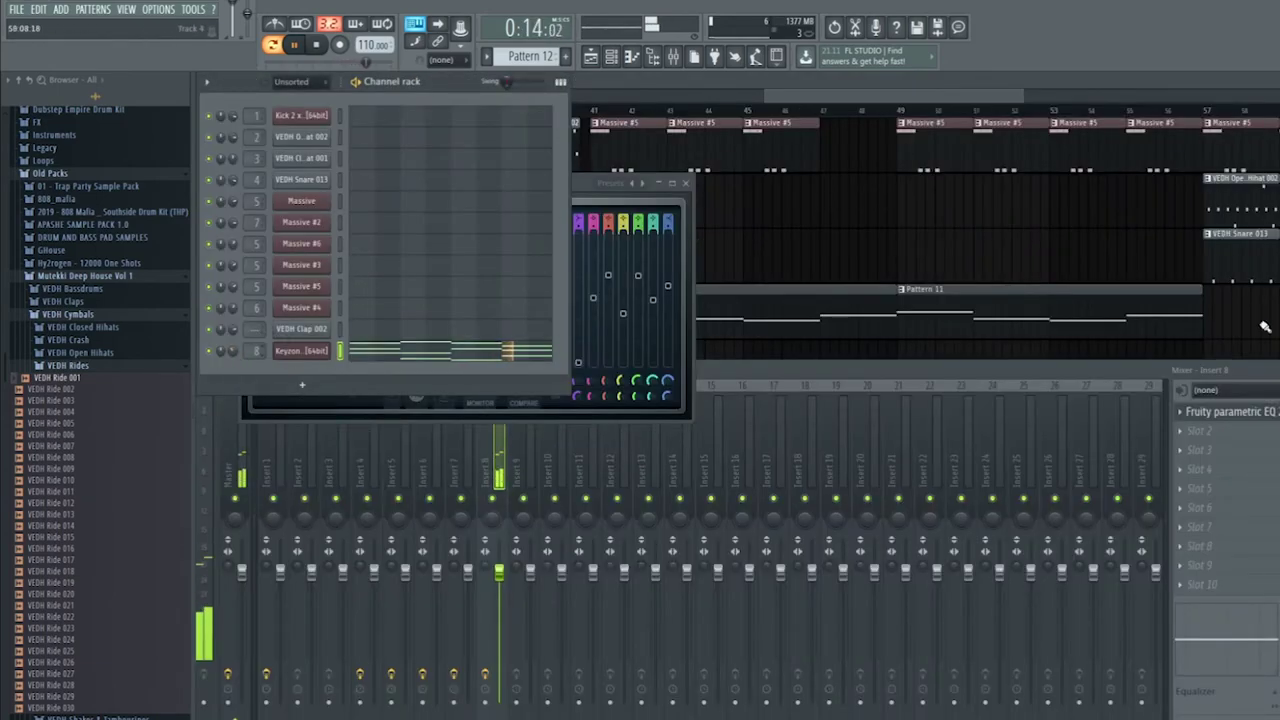
click(1212, 432)
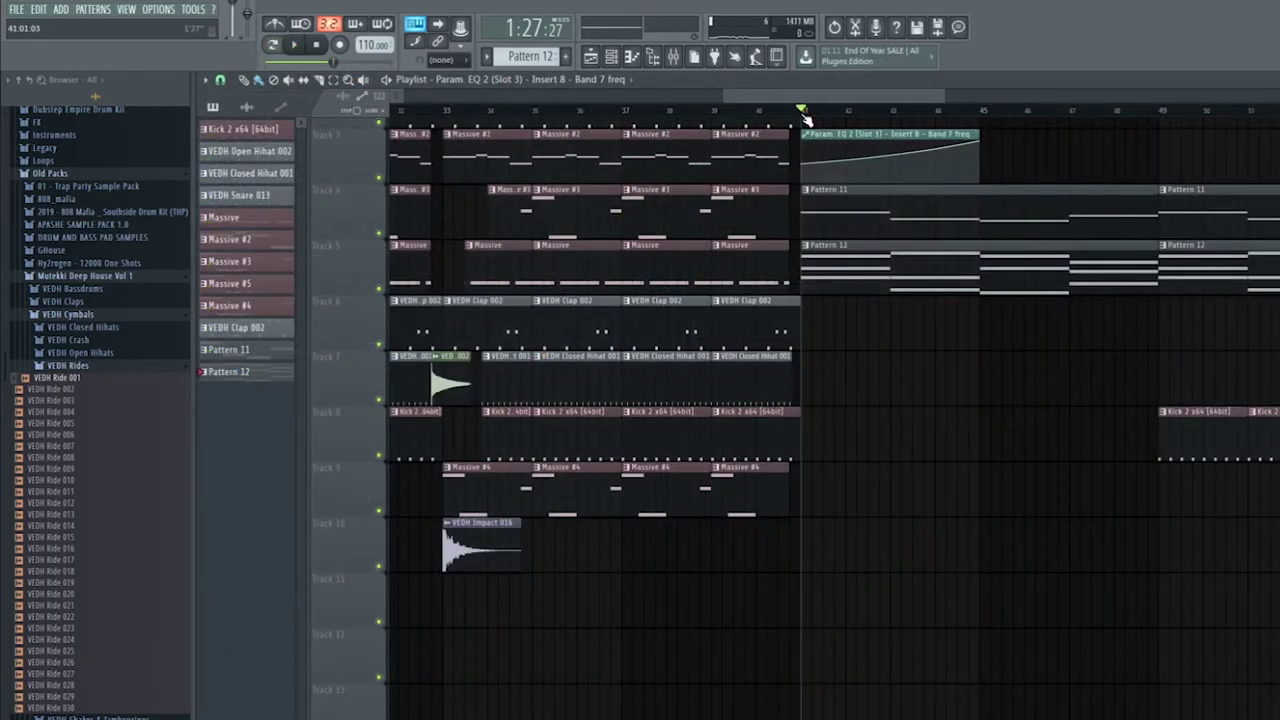
key(space)
scroll(754, 614, down, 3)
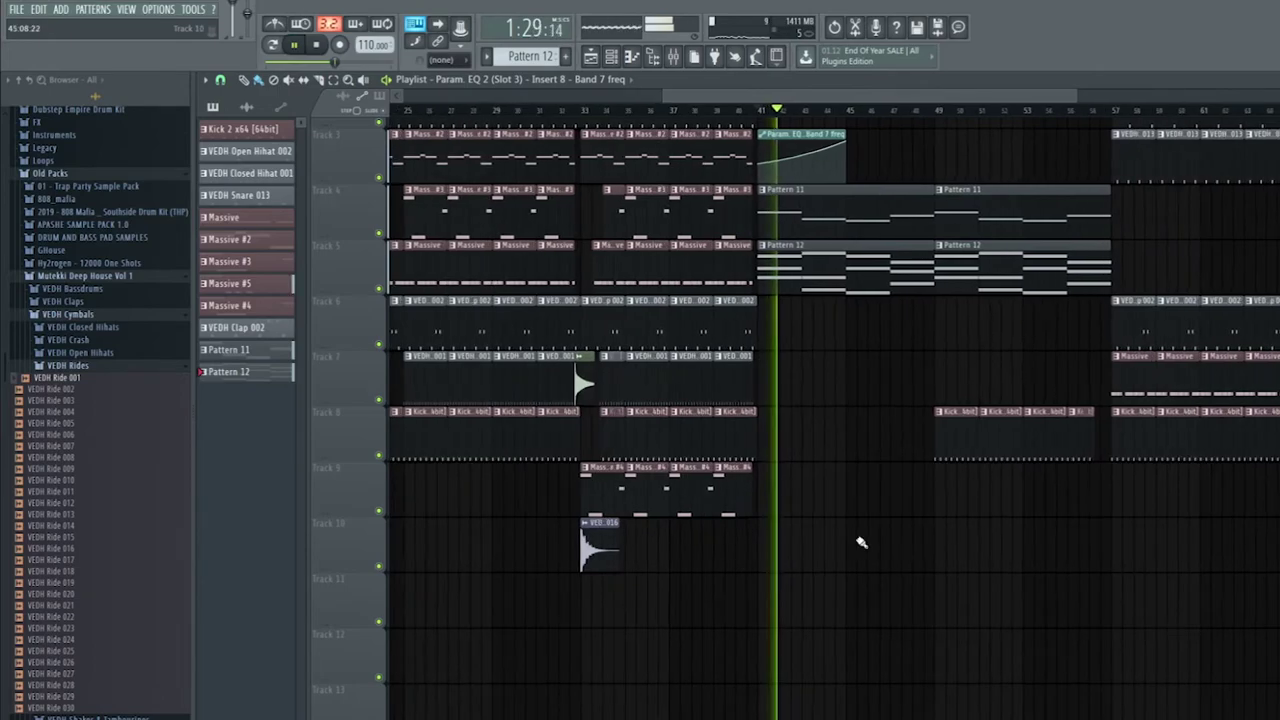
Play the section from bar 41 and extend the Insert 8 band 7 frequency automation clip to bar 49.
scroll(858, 541, up, 2)
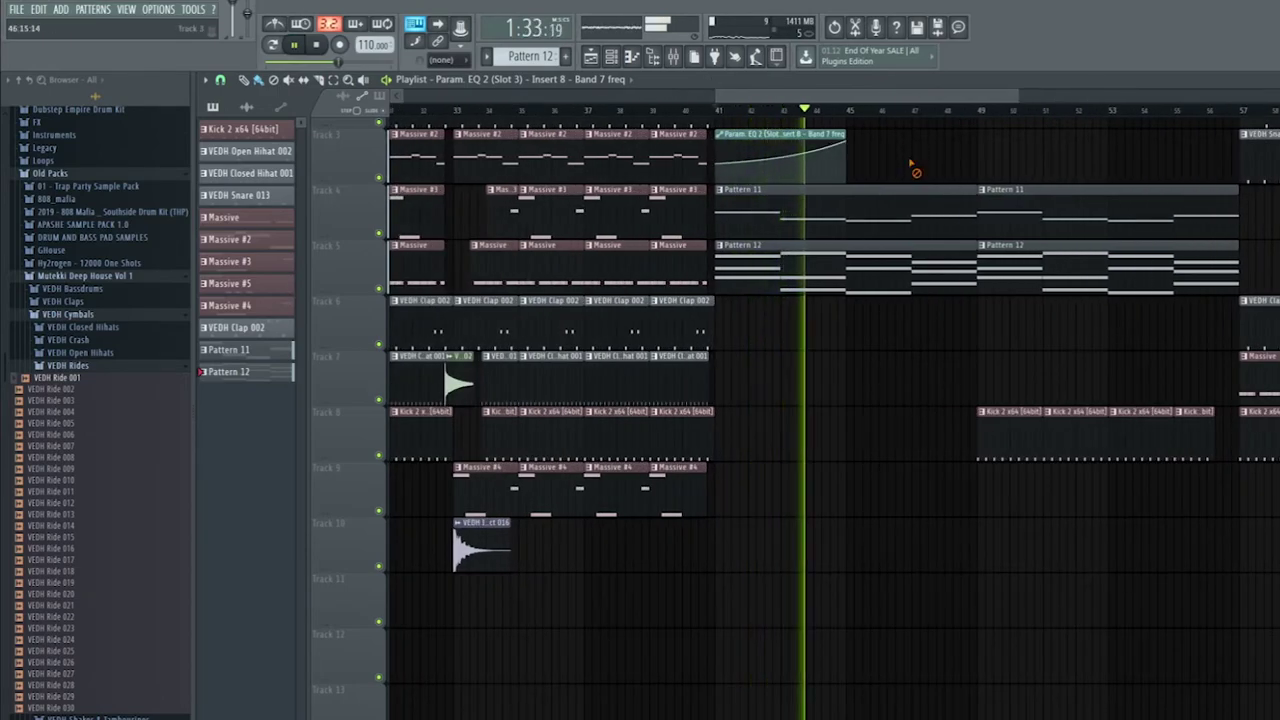
scroll(648, 598, down, 3)
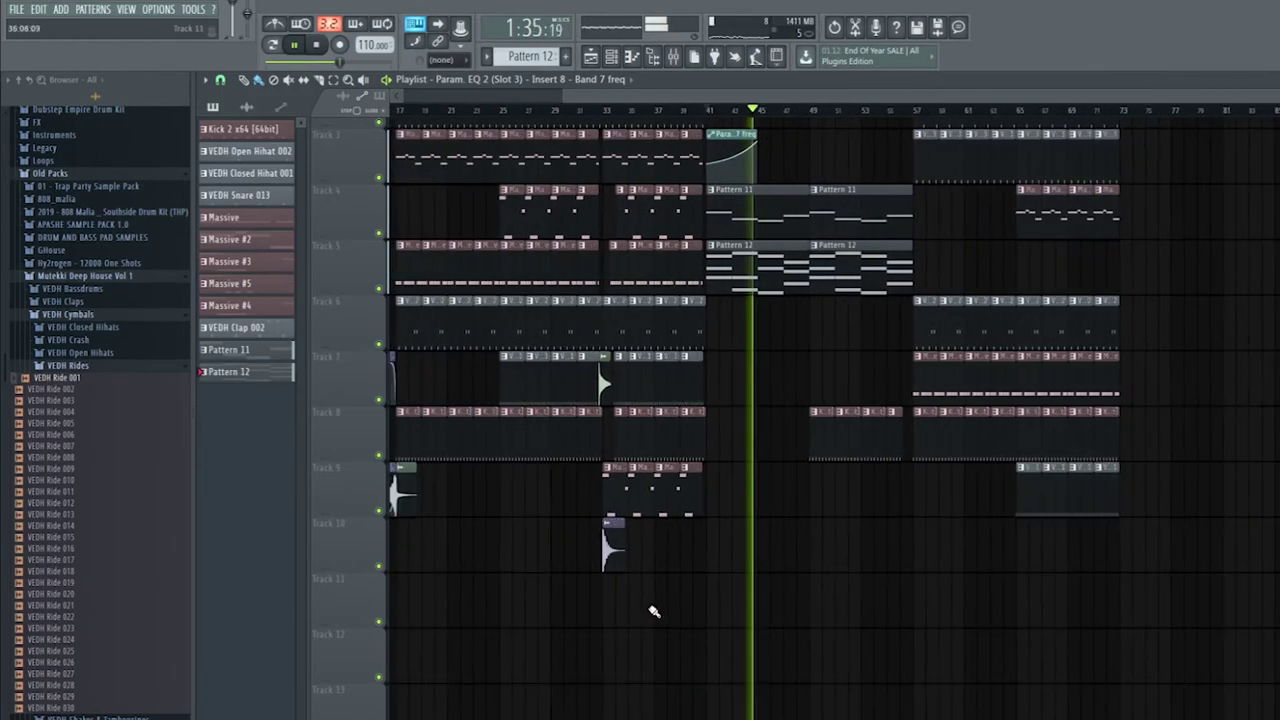
scroll(771, 574, up, 2)
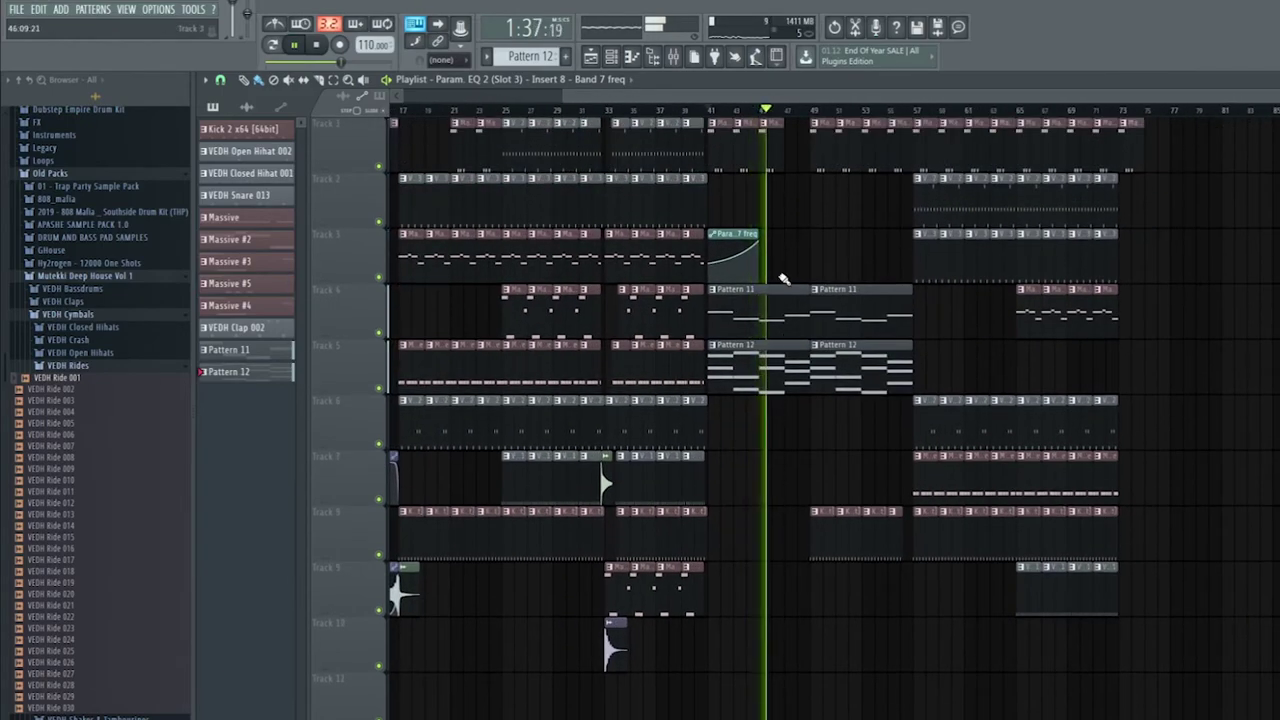
key(space)
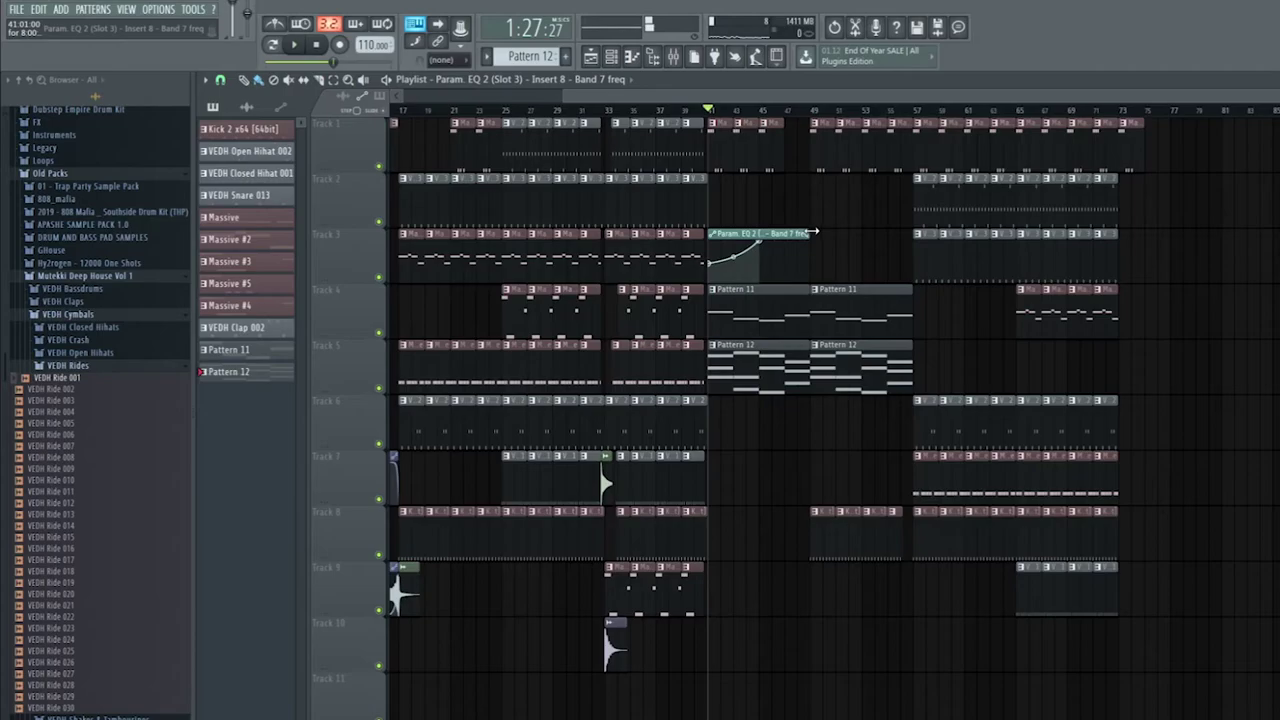
scroll(771, 265, up, 4)
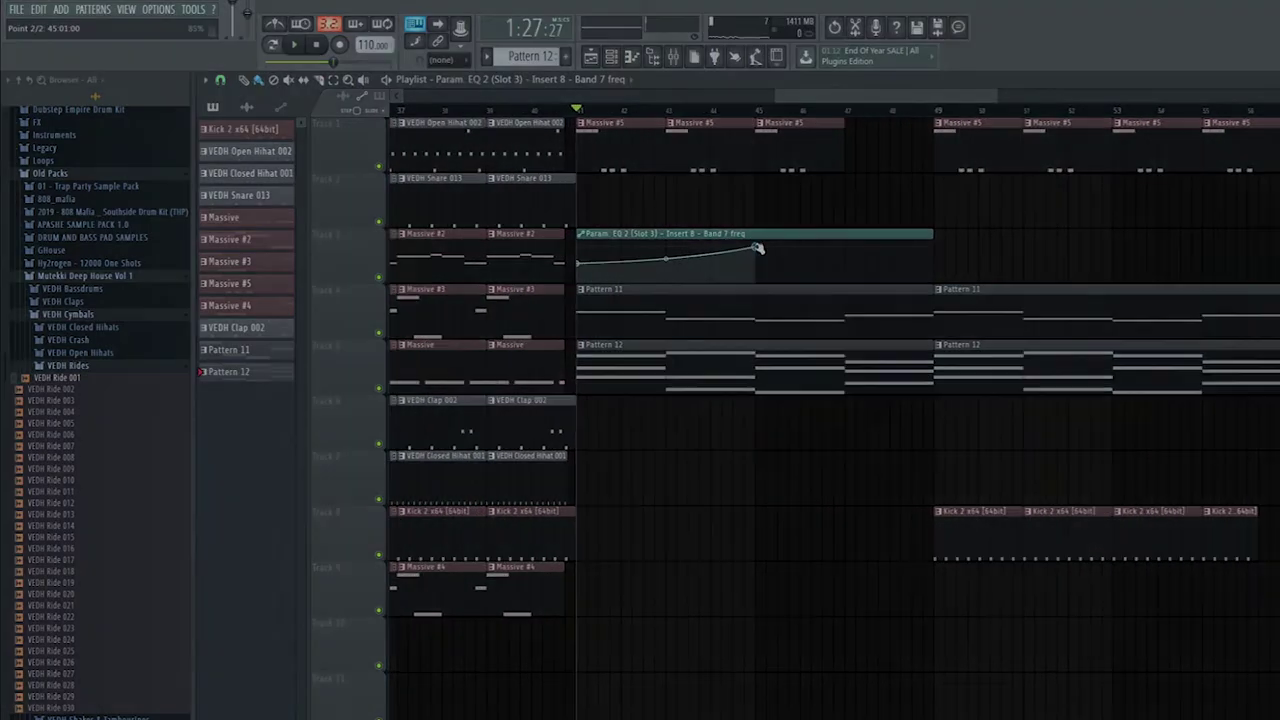